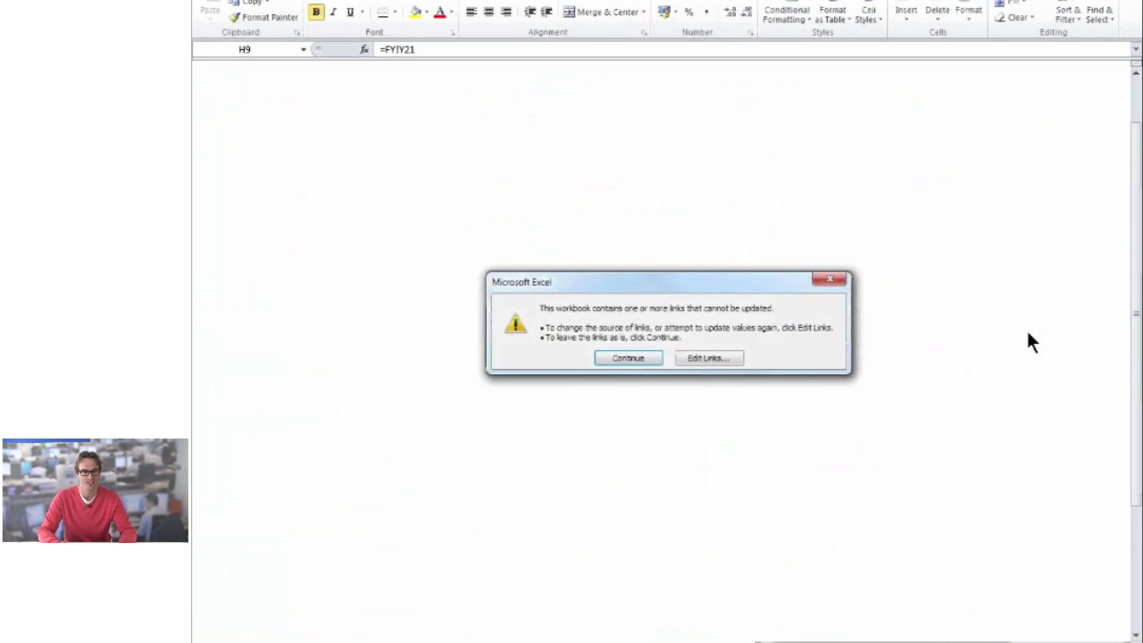
- Continue without updating the workbook's external links and go to the top of the DCF sheet
{"action": "key", "text": "Return"}
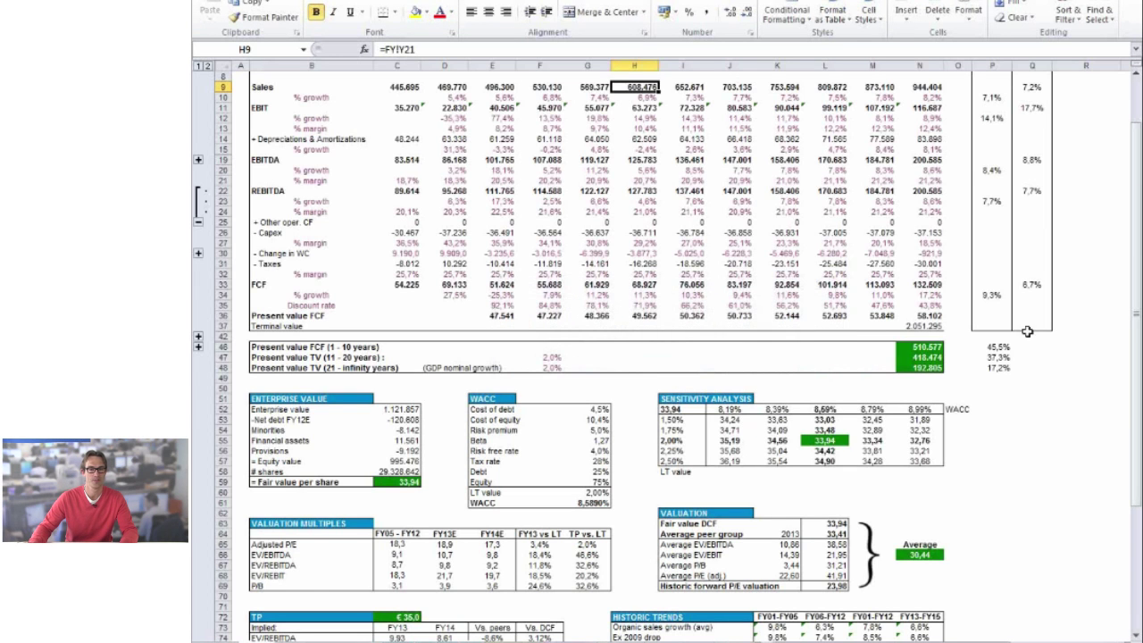
{"action": "left_click", "coordinate": [1094, 263]}
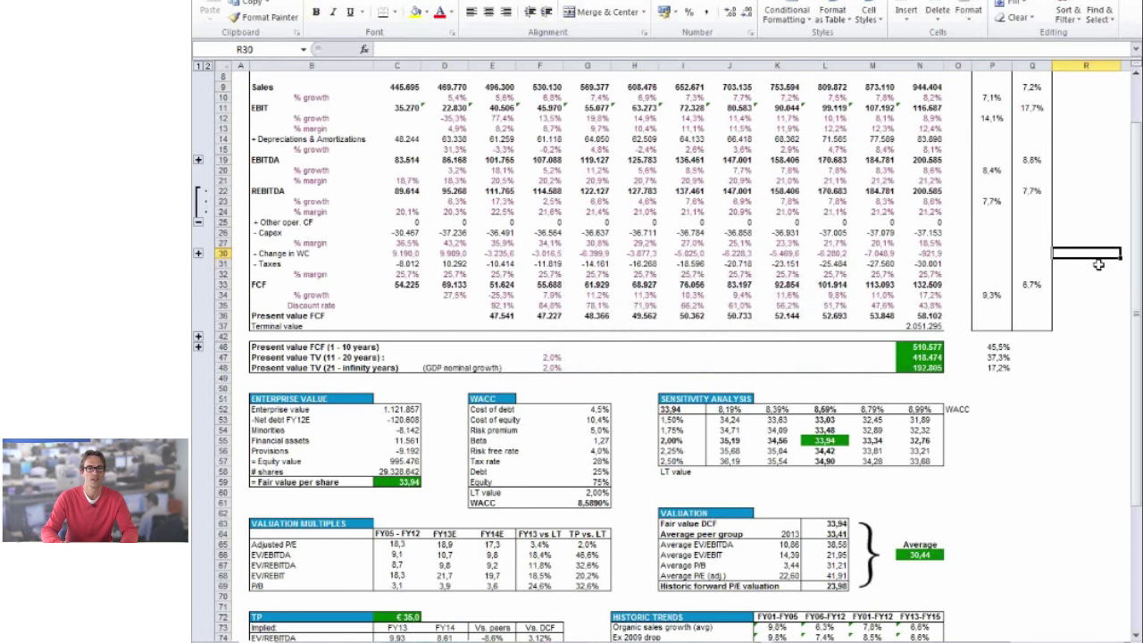
{"action": "key", "text": "ctrl+Up"}
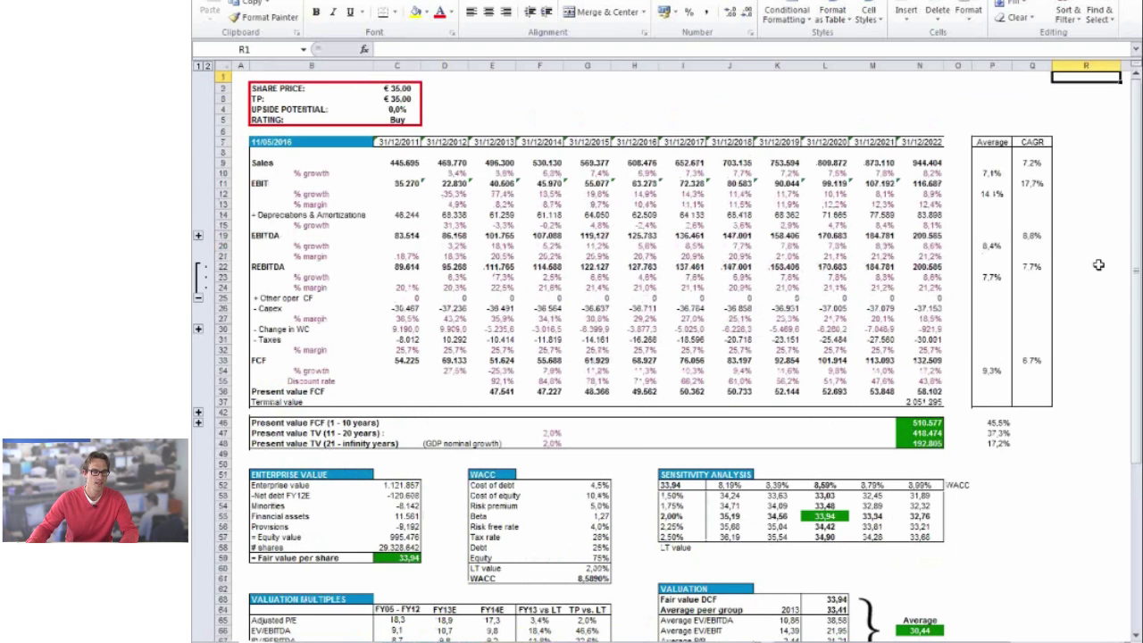
- Examine the share price summary and the sales, EBIT and EBITDA rows in the DCF table
{"action": "left_click", "coordinate": [444, 198]}
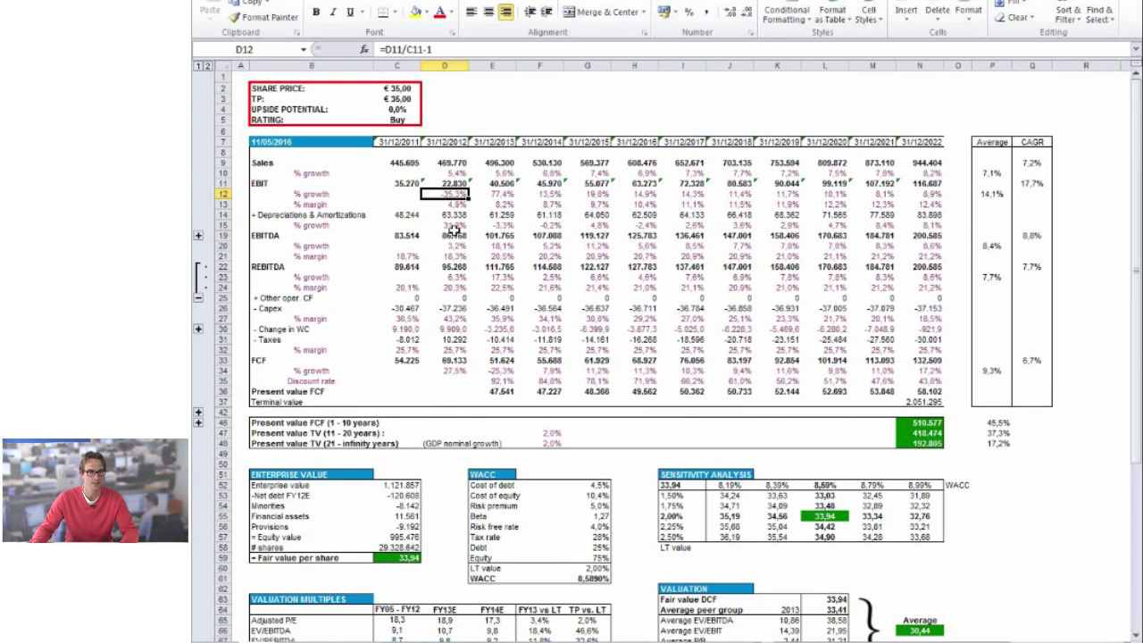
{"action": "scroll", "coordinate": [268, 224], "scroll_direction": "up", "scroll_amount": 3}
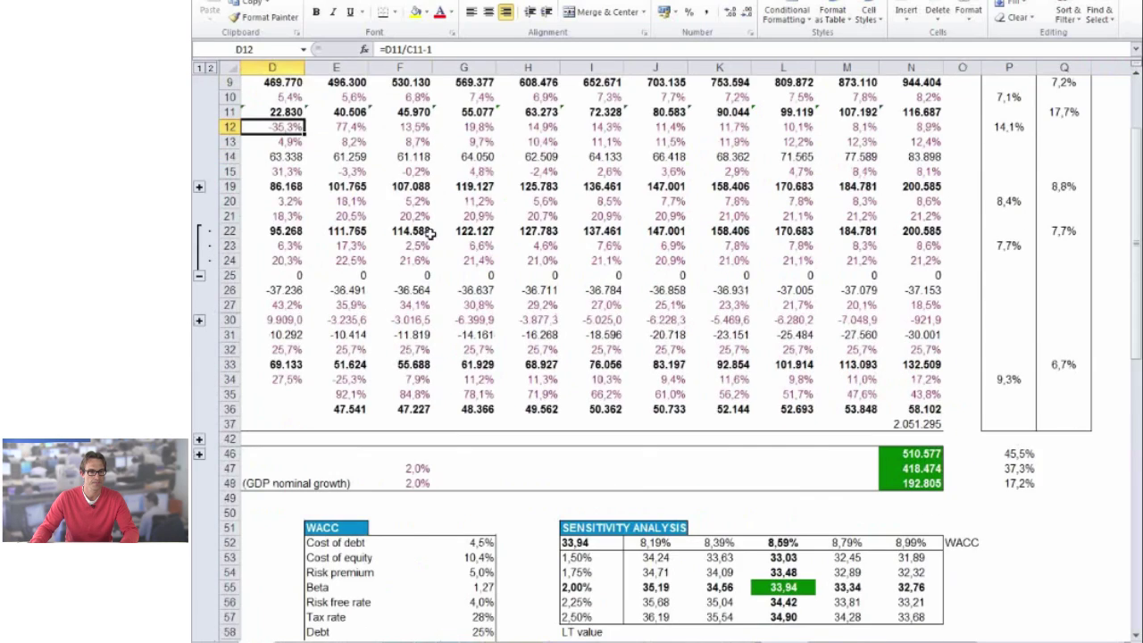
{"action": "left_click_drag", "start_coordinate": [433, 230], "coordinate": [251, 82]}
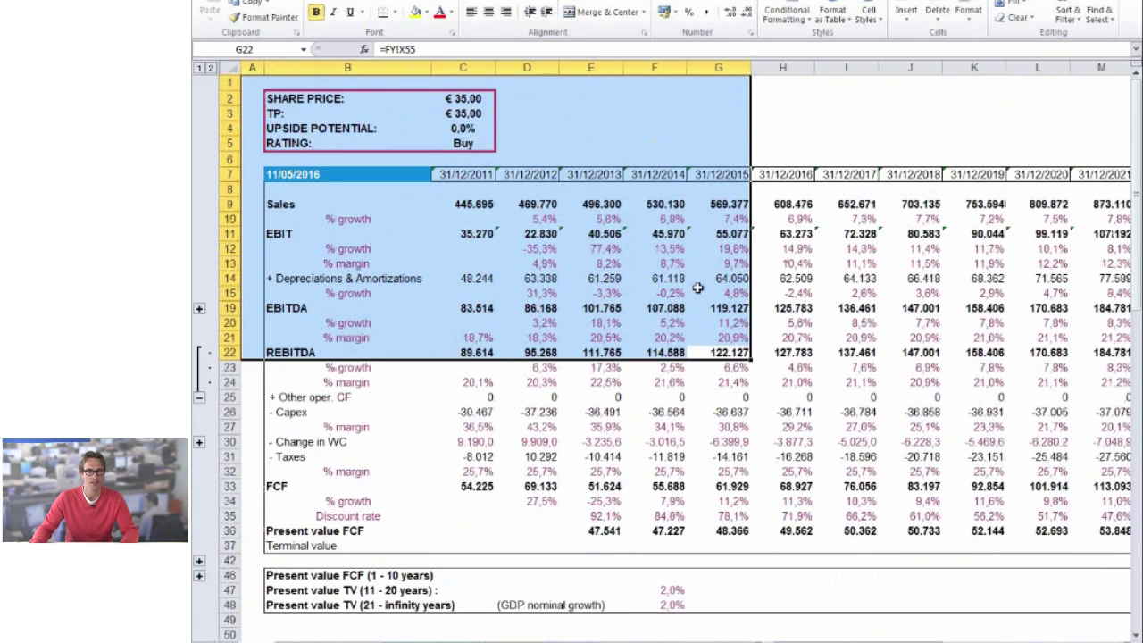
{"action": "left_click", "coordinate": [568, 265]}
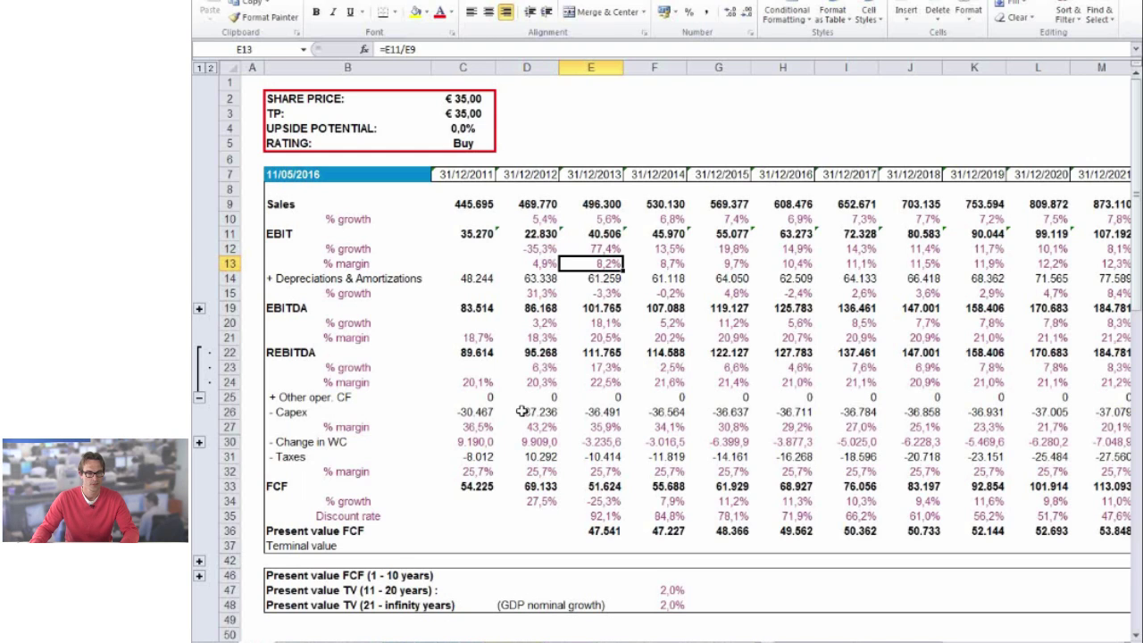
{"action": "left_click", "coordinate": [450, 222]}
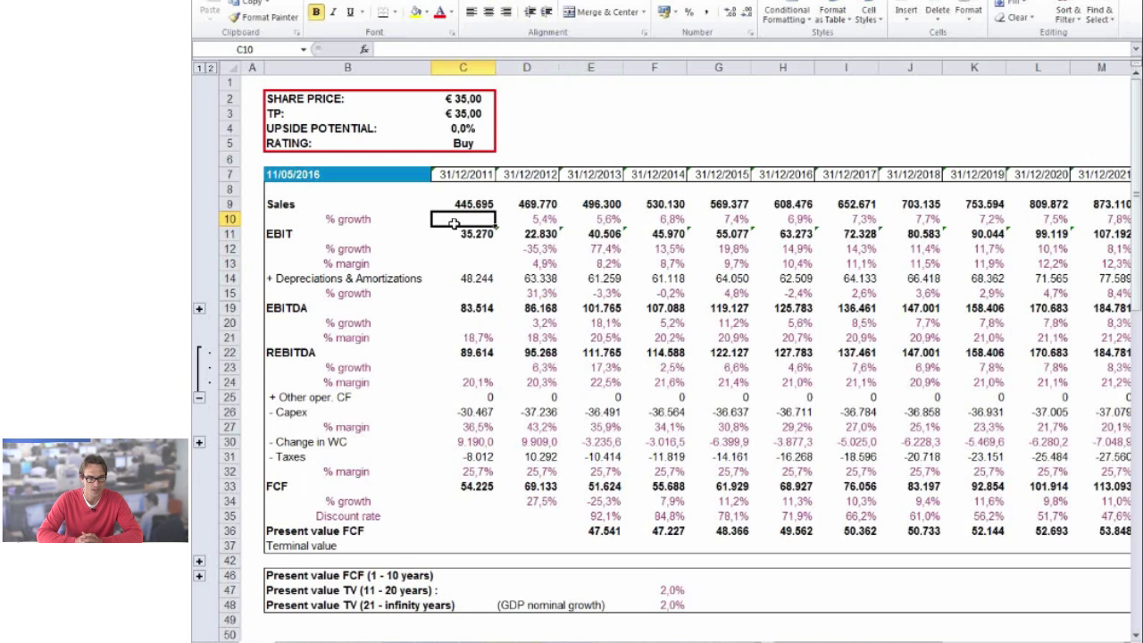
- Switch to the full financial model sheet and survey the overall layout of its income statement
{"action": "left_click", "coordinate": [447, 639]}
{"action": "scroll", "coordinate": [680, 306], "scroll_direction": "down", "scroll_amount": 3}
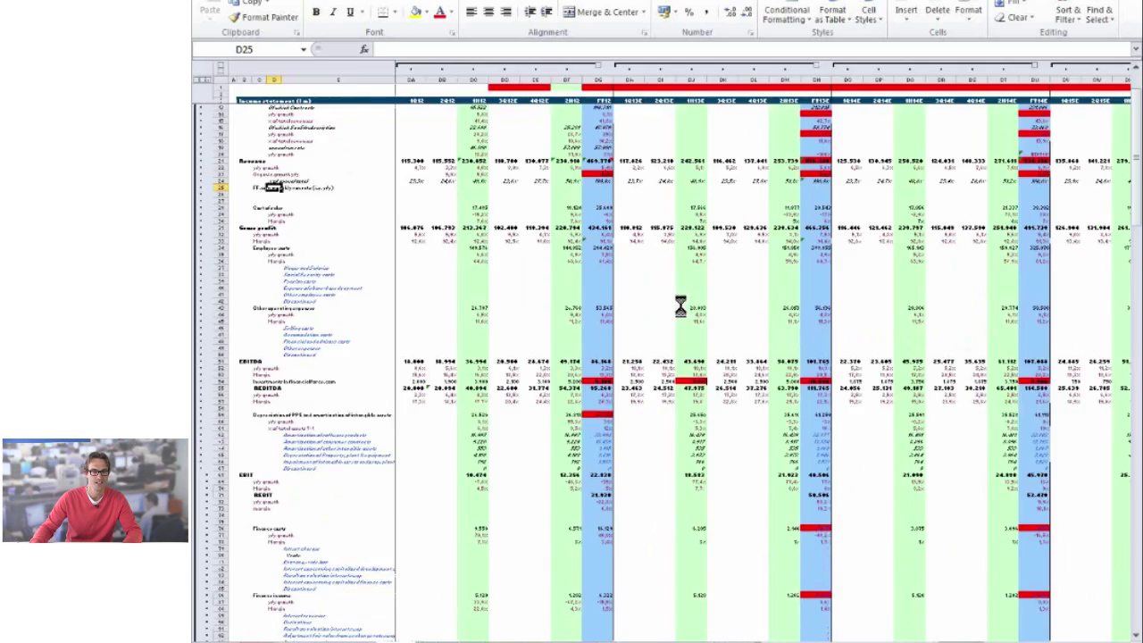
{"action": "scroll", "coordinate": [681, 307], "scroll_direction": "down", "scroll_amount": 2}
{"action": "scroll", "coordinate": [360, 235], "scroll_direction": "up", "scroll_amount": 2}
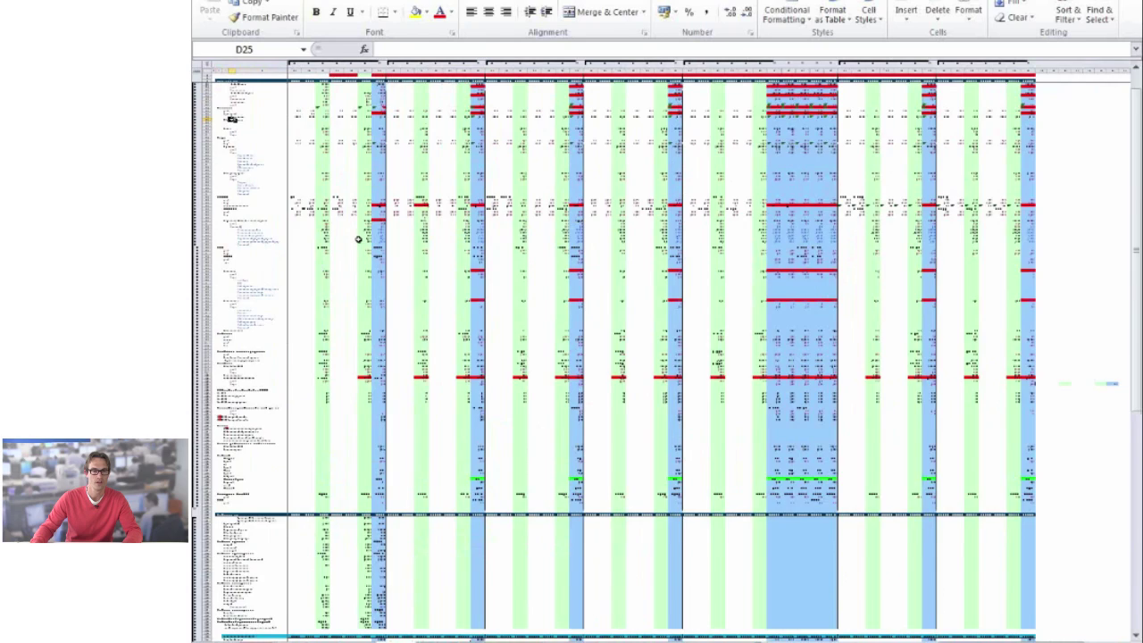
{"action": "scroll", "coordinate": [358, 240], "scroll_direction": "up", "scroll_amount": 2}
{"action": "scroll", "coordinate": [358, 240], "scroll_direction": "up", "scroll_amount": 1}
{"action": "left_click_drag", "start_coordinate": [501, 206], "coordinate": [299, 161]}
{"action": "left_click", "coordinate": [1092, 331]}
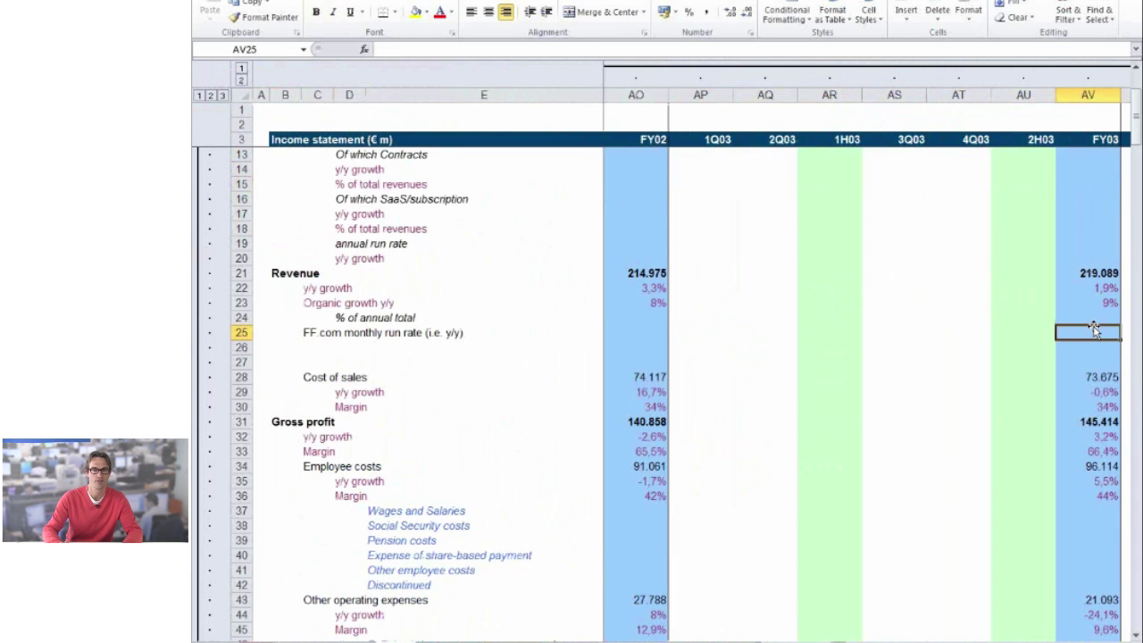
- Examine the full income statement across its quarterly, half-year and full-year columns, from FY03 through the 2015 estimates
{"action": "key", "text": "ctrl+Right"}
{"action": "key", "text": "Right"}
{"action": "key", "text": "Right"}
{"action": "key", "text": "Right"}
{"action": "key", "text": "Right"}
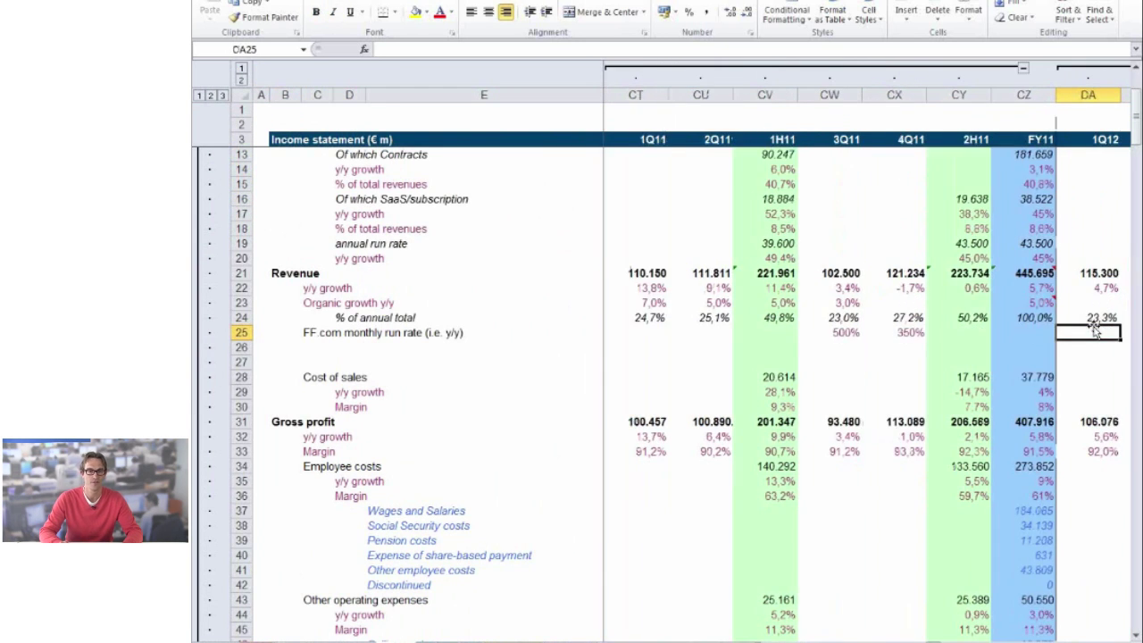
{"action": "key", "text": "Right"}
{"action": "key", "text": "Right"}
{"action": "key", "text": "Right"}
{"action": "key", "text": "Right"}
{"action": "key", "text": "Right"}
{"action": "key", "text": "Right"}
{"action": "key", "text": "Right"}
{"action": "key", "text": "Right"}
{"action": "key", "text": "Right"}
{"action": "key", "text": "Right"}
{"action": "key", "text": "Right"}
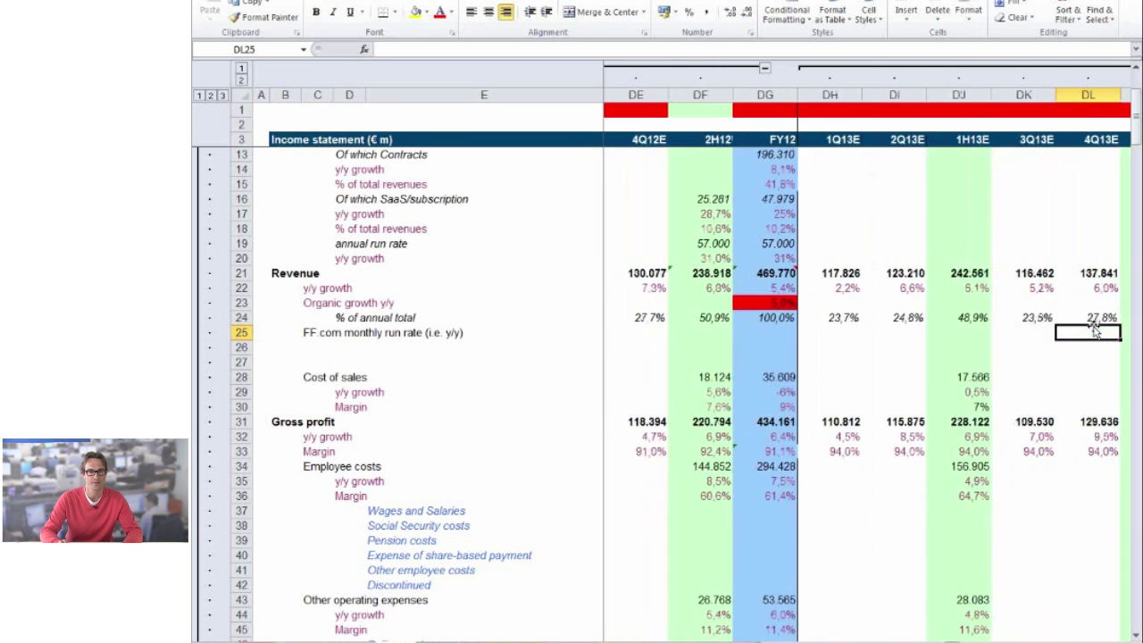
{"action": "key", "text": "Right"}
{"action": "key", "text": "Right"}
{"action": "key", "text": "Right"}
{"action": "key", "text": "Right"}
{"action": "key", "text": "Right"}
{"action": "key", "text": "Right"}
{"action": "key", "text": "Right"}
{"action": "key", "text": "Right"}
{"action": "key", "text": "Right"}
{"action": "key", "text": "Right"}
{"action": "key", "text": "Right"}
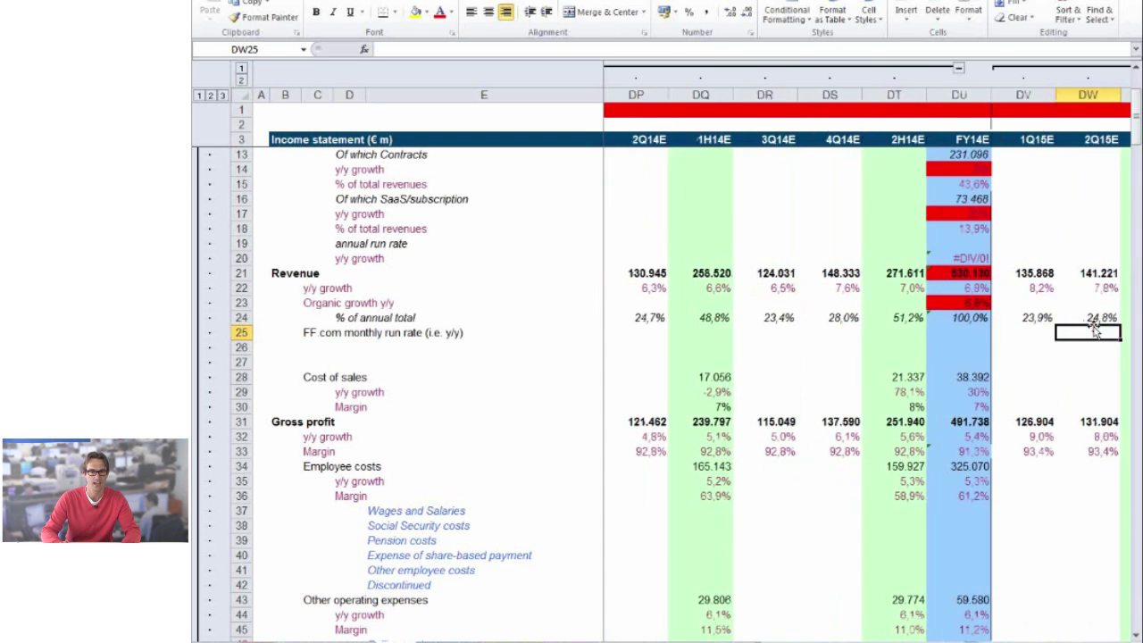
{"action": "key", "text": "Right"}
{"action": "key", "text": "Right"}
{"action": "key", "text": "Right"}
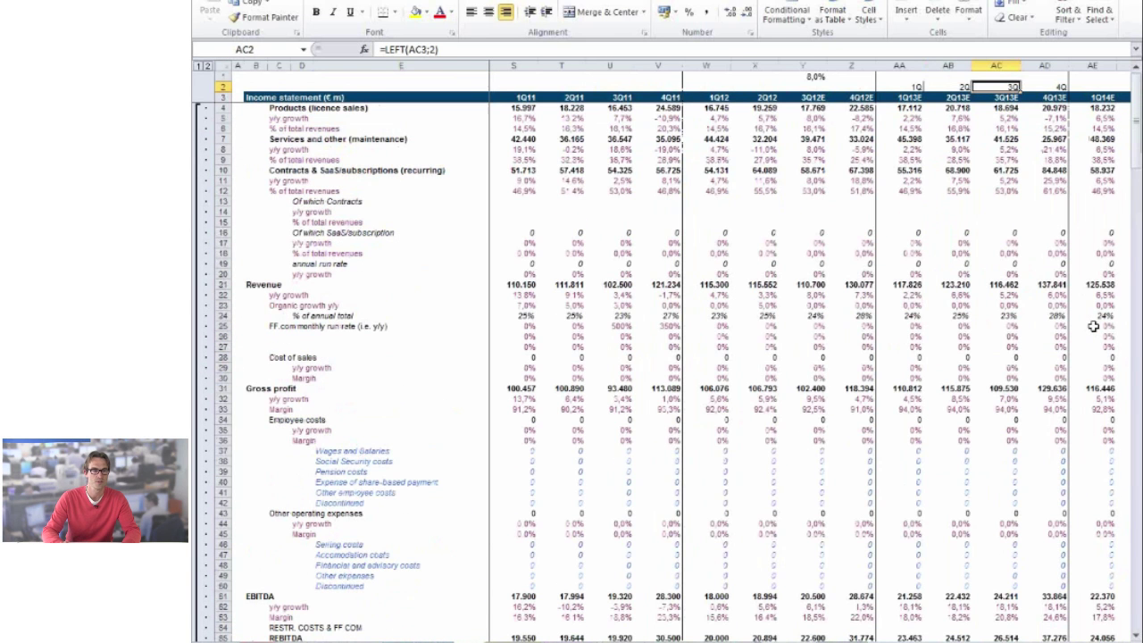
- Look through the quarterly sheet from the income statement down to the additional share details
{"action": "key", "text": "Down"}
{"action": "key", "text": "Down"}
{"action": "key", "text": "Down"}
{"action": "key", "text": "Down"}
{"action": "key", "text": "Down"}
{"action": "key", "text": "Down"}
{"action": "key", "text": "Down"}
{"action": "key", "text": "Down"}
{"action": "key", "text": "Down"}
{"action": "key", "text": "Down"}
{"action": "key", "text": "Down"}
{"action": "key", "text": "Down"}
{"action": "key", "text": "Down"}
{"action": "key", "text": "Down"}
{"action": "key", "text": "Down"}
{"action": "key", "text": "Down"}
{"action": "key", "text": "Down"}
{"action": "key", "text": "Down"}
{"action": "key", "text": "Down"}
{"action": "key", "text": "Down"}
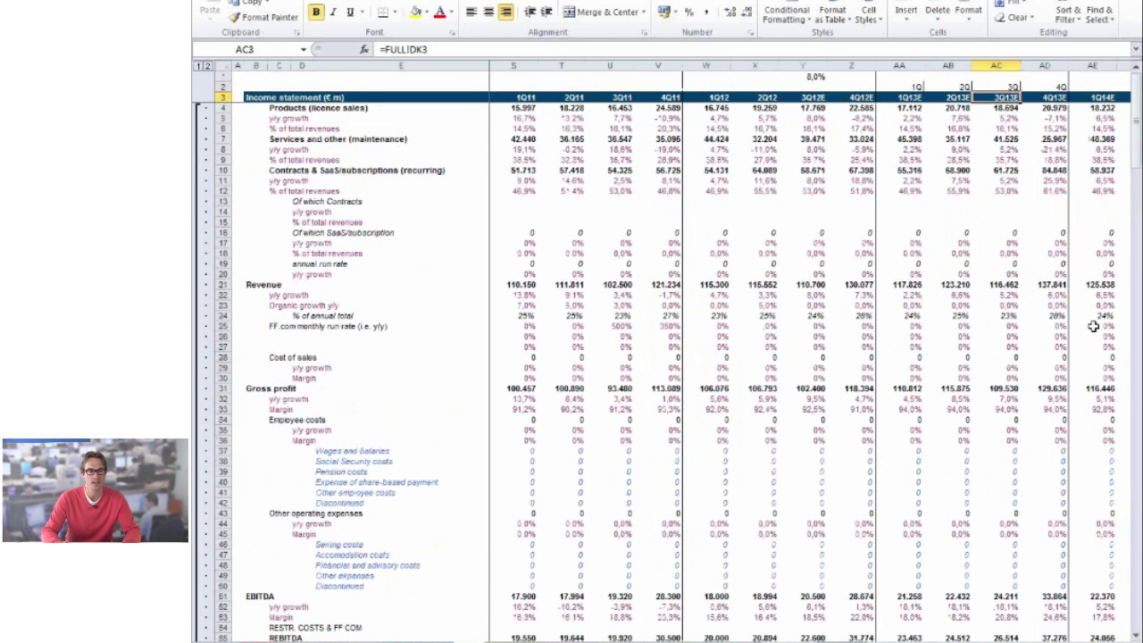
{"action": "key", "text": "Down"}
{"action": "key", "text": "Down"}
{"action": "key", "text": "Down"}
{"action": "key", "text": "Down"}
{"action": "key", "text": "Down"}
{"action": "key", "text": "Down"}
{"action": "key", "text": "Down"}
{"action": "key", "text": "Down"}
{"action": "key", "text": "Down"}
{"action": "key", "text": "Down"}
{"action": "key", "text": "Down"}
{"action": "key", "text": "Down"}
{"action": "key", "text": "Down"}
{"action": "key", "text": "Down"}
{"action": "key", "text": "Down"}
{"action": "key", "text": "Down"}
{"action": "key", "text": "Down"}
{"action": "key", "text": "Down"}
{"action": "key", "text": "Down"}
{"action": "key", "text": "Down"}
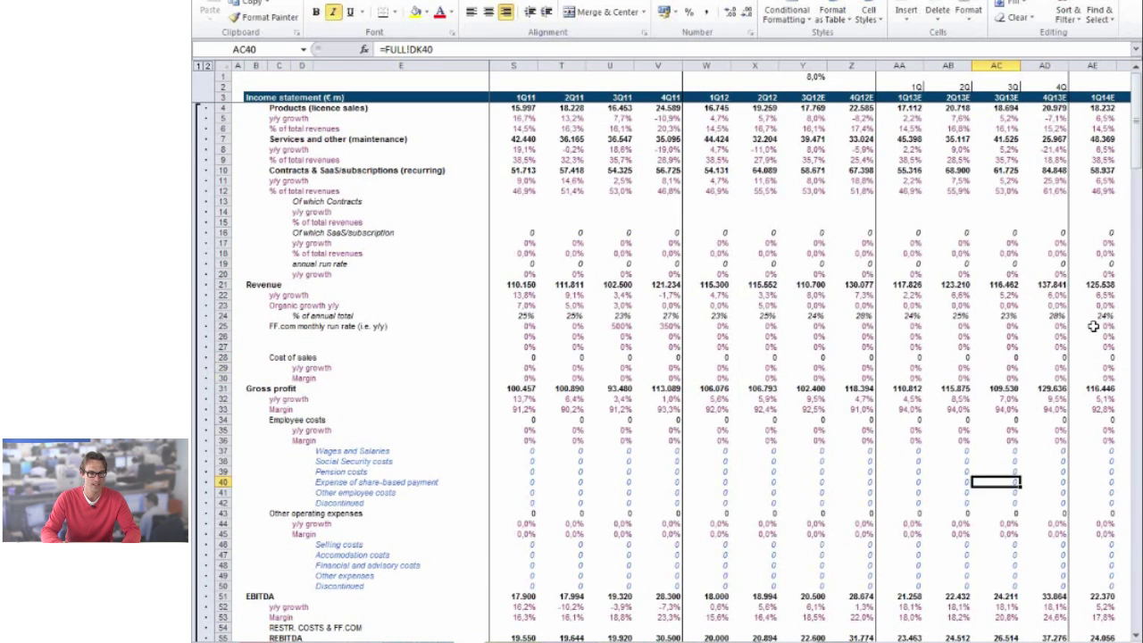
{"action": "key", "text": "Down"}
{"action": "key", "text": "Down"}
{"action": "key", "text": "Down"}
{"action": "key", "text": "Down"}
{"action": "key", "text": "Down"}
{"action": "key", "text": "Down"}
{"action": "key", "text": "Down"}
{"action": "key", "text": "Down"}
{"action": "key", "text": "Down"}
{"action": "key", "text": "Down"}
{"action": "key", "text": "Down"}
{"action": "key", "text": "Down"}
{"action": "key", "text": "Down"}
{"action": "key", "text": "Down"}
{"action": "key", "text": "Down"}
{"action": "key", "text": "Down"}
{"action": "key", "text": "Down"}
{"action": "key", "text": "Down"}
{"action": "key", "text": "Down"}
{"action": "key", "text": "Down"}
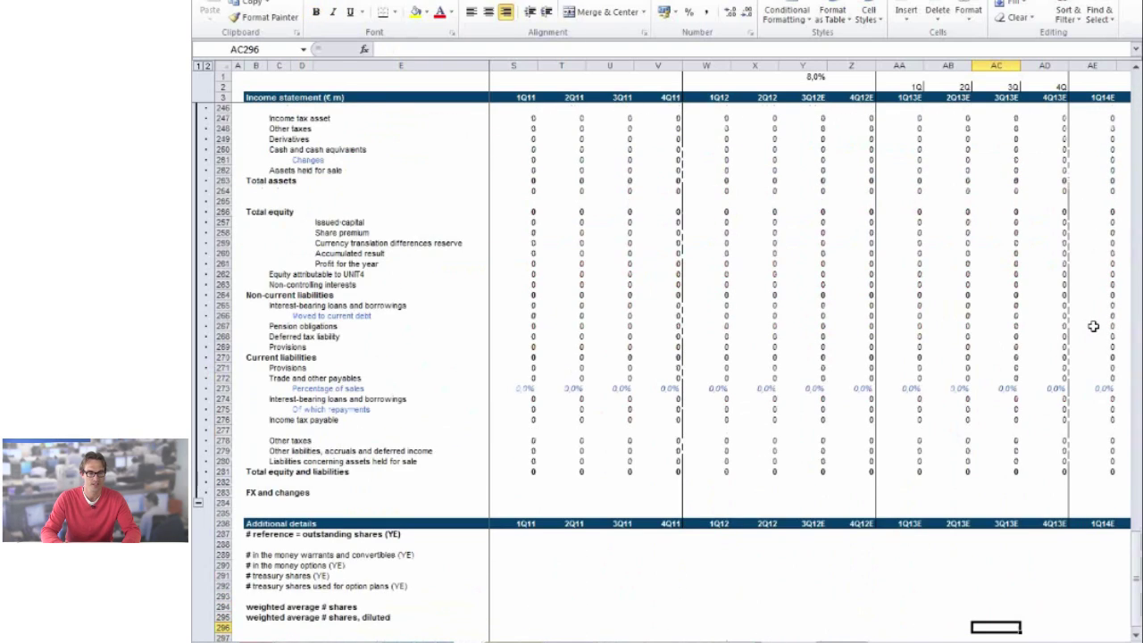
- Look through the half-year, full model and beta calculation sheets, ending back on the DCF sheet
{"action": "key", "text": "ctrl+Page_Down"}
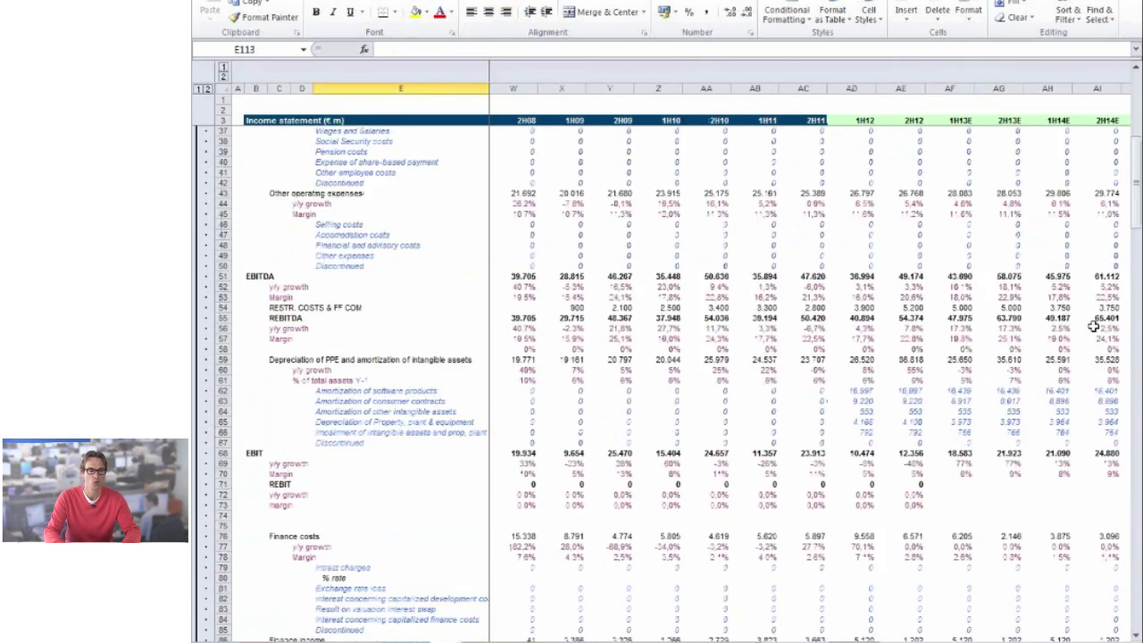
{"action": "key", "text": "ctrl+Page_Down"}
{"action": "key", "text": "ctrl+Page_Down"}
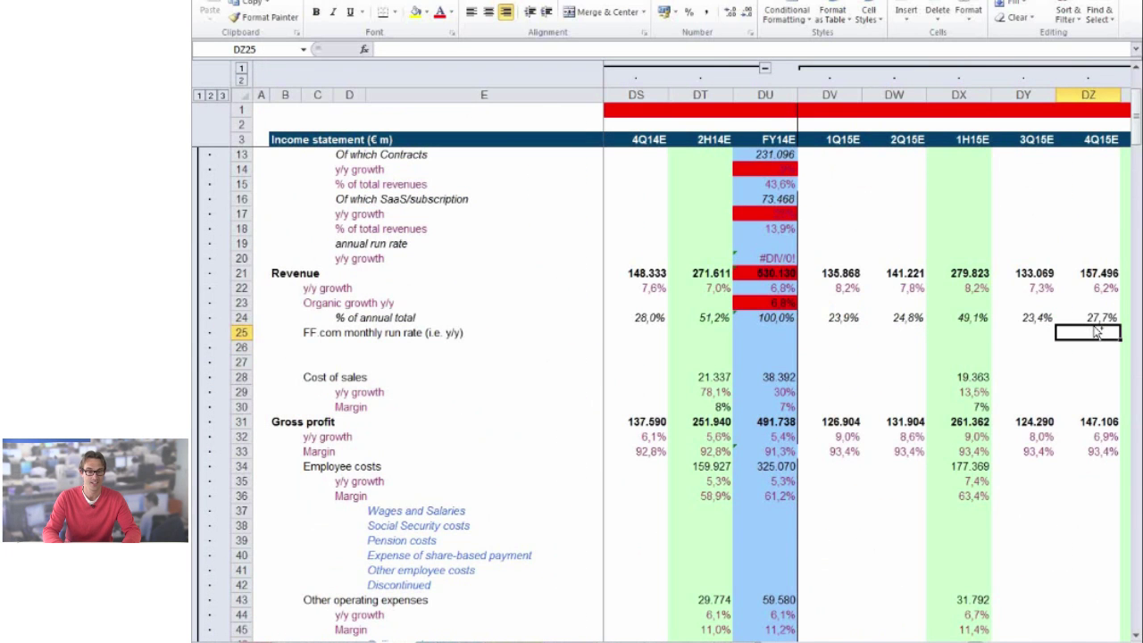
{"action": "key", "text": "ctrl+Page_Down"}
{"action": "key", "text": "ctrl+Page_Down"}
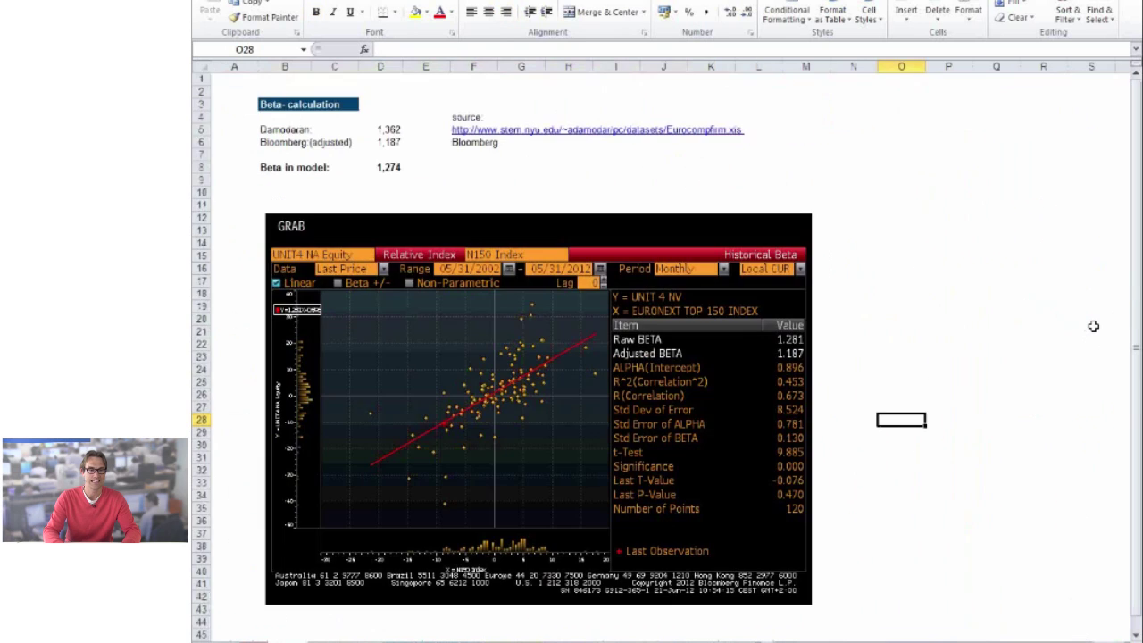
{"action": "key", "text": "ctrl+Page_Down"}
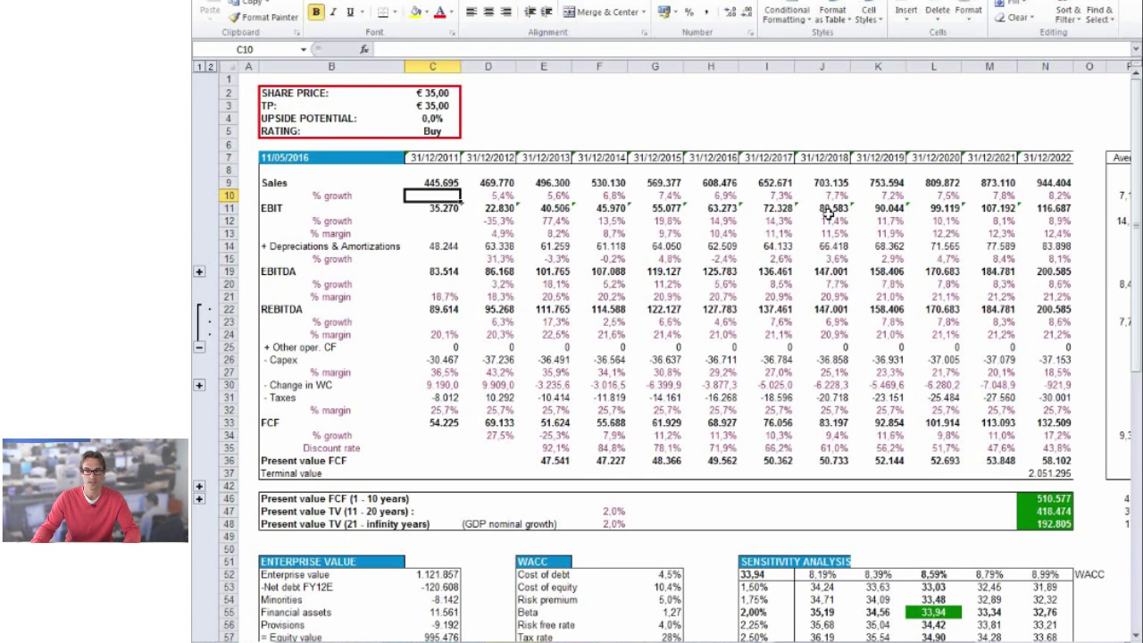
- Inspect the formula behind the 2011 free cash flow in the DCF table
{"action": "scroll", "coordinate": [507, 253], "scroll_direction": "up", "scroll_amount": 1}
{"action": "left_click_drag", "start_coordinate": [549, 262], "coordinate": [384, 262]}
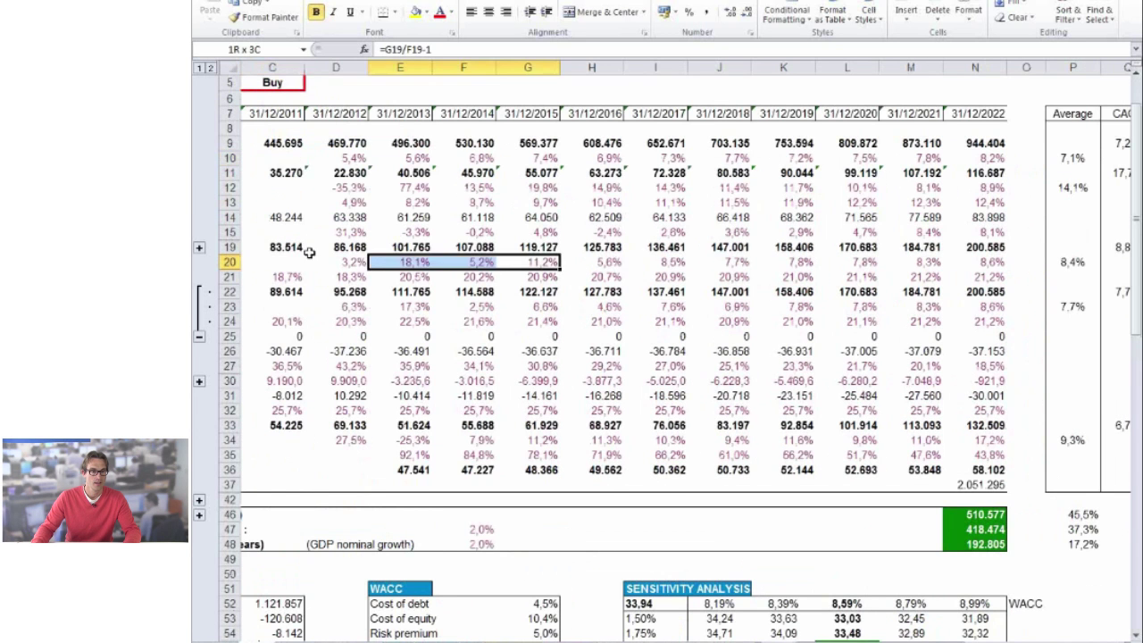
{"action": "left_click_drag", "start_coordinate": [308, 252], "coordinate": [250, 174]}
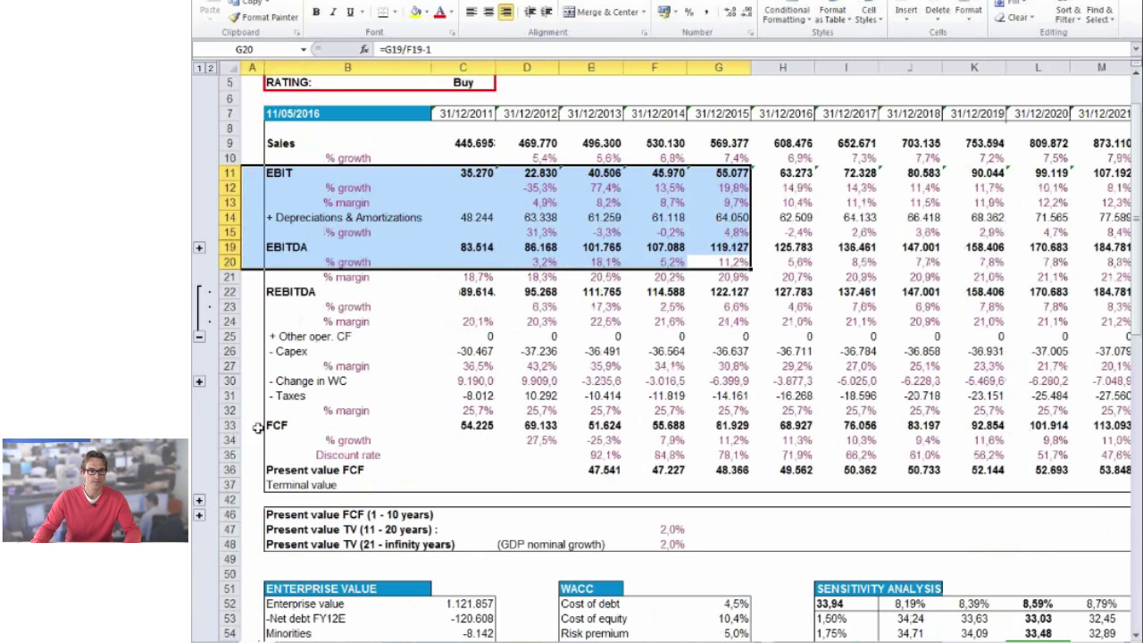
{"action": "left_click", "coordinate": [229, 425]}
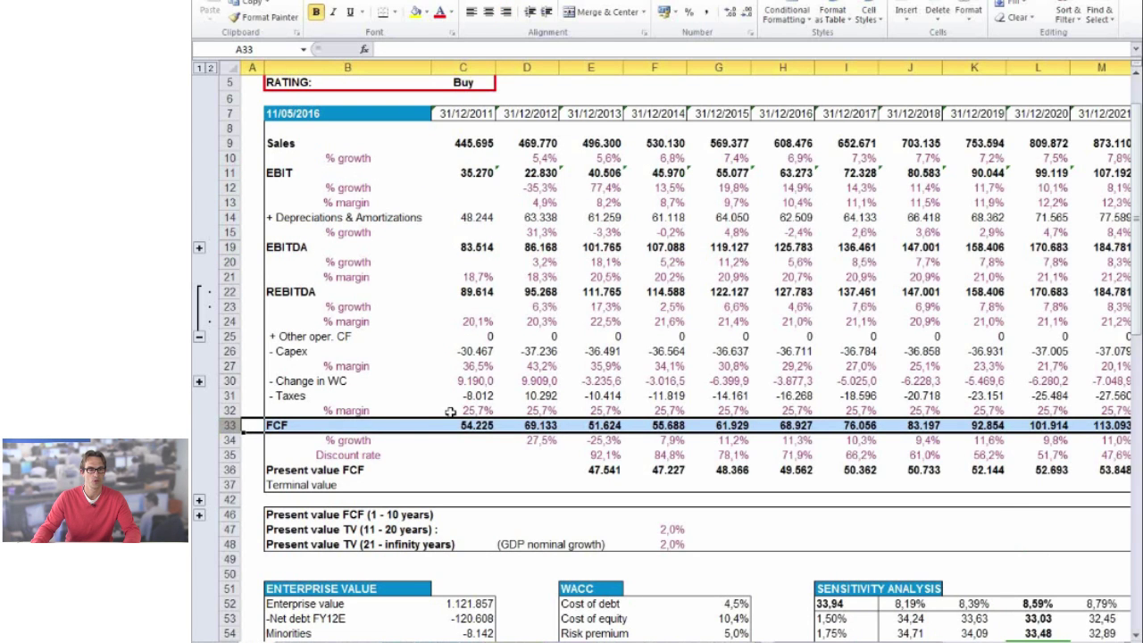
{"action": "left_click", "coordinate": [478, 425]}
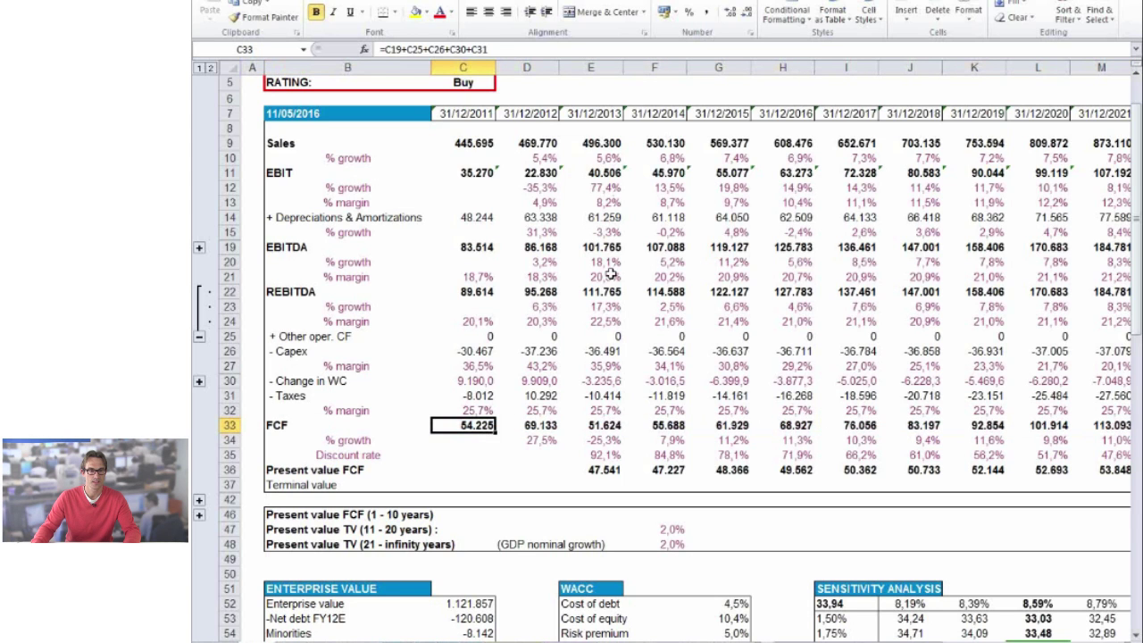
- Review the 2011 and 2012 date headers and the labels of the rows leading from sales to EBITDA
{"action": "left_click_drag", "start_coordinate": [544, 114], "coordinate": [472, 115]}
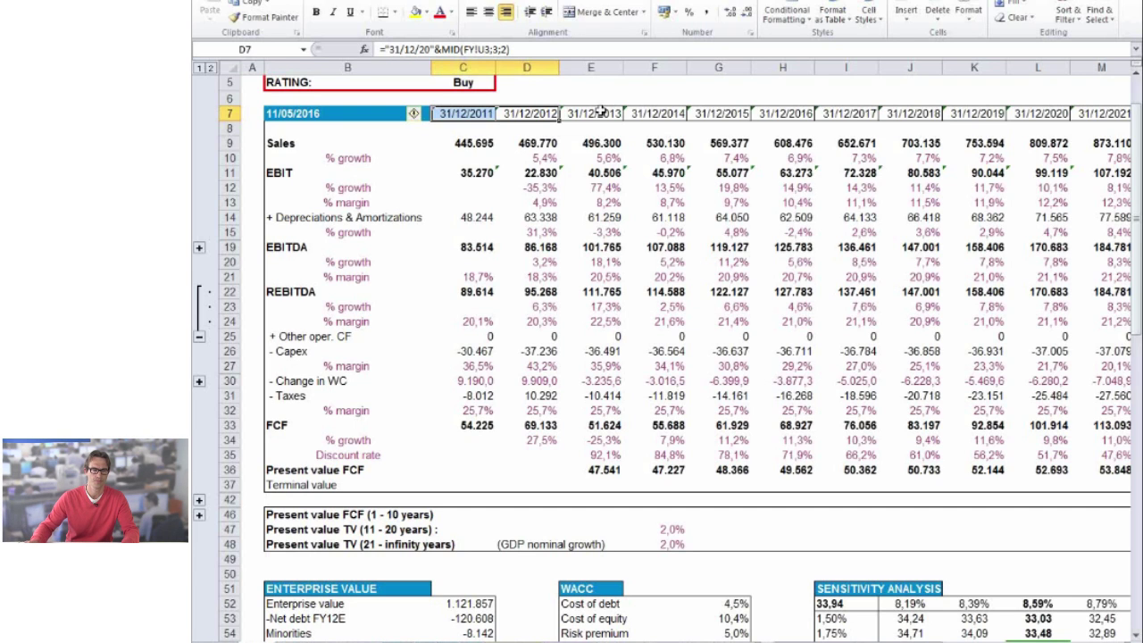
{"action": "left_click", "coordinate": [279, 145]}
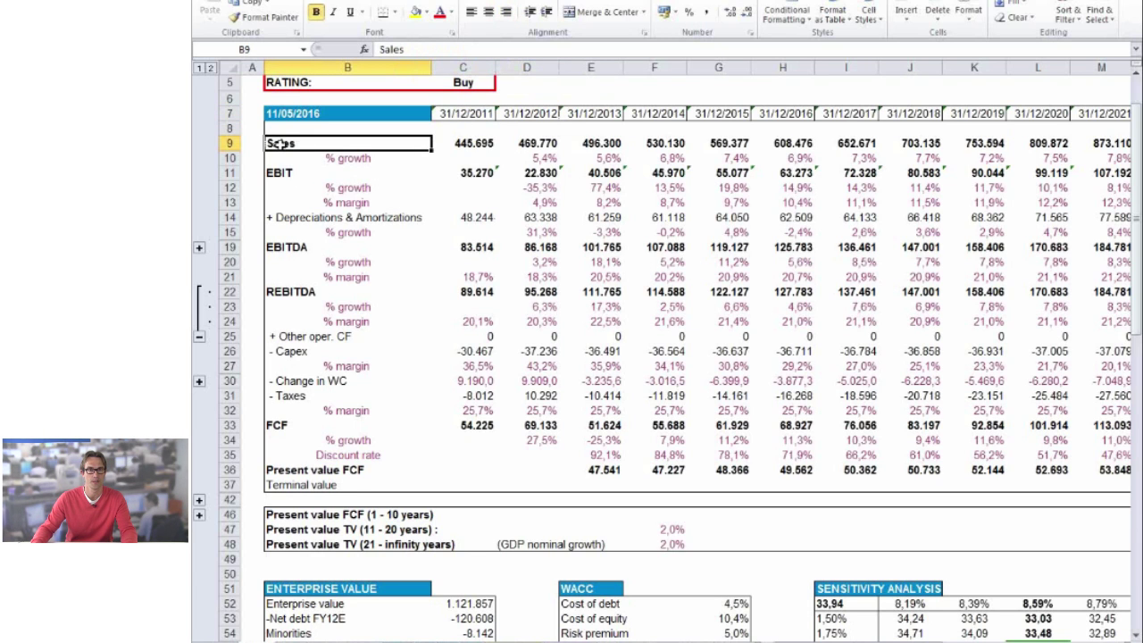
{"action": "left_click", "coordinate": [288, 258]}
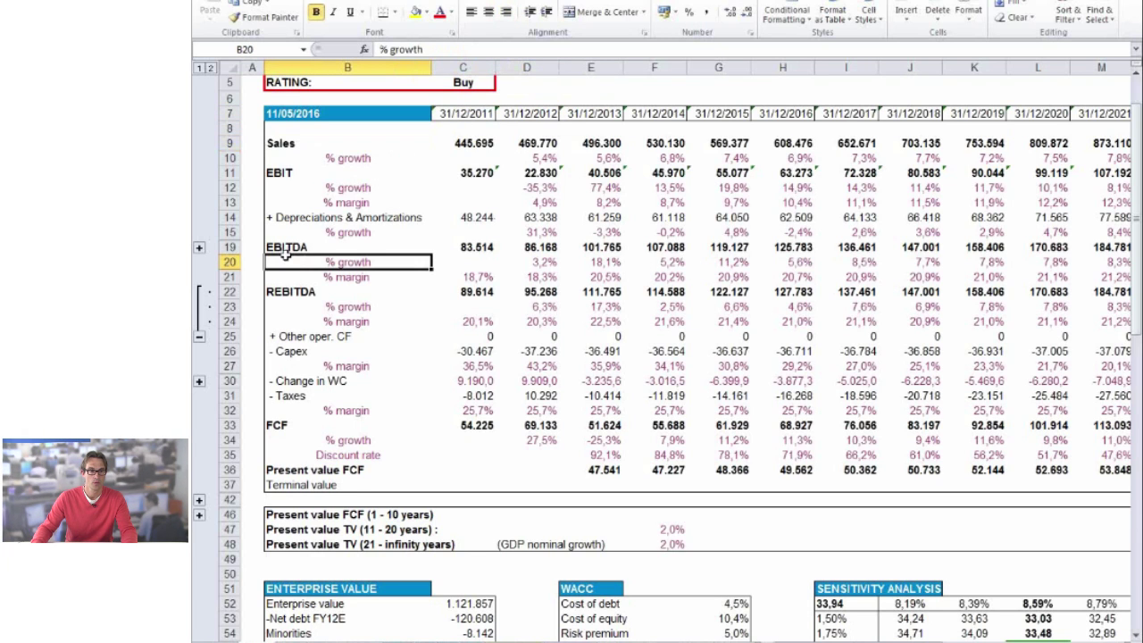
{"action": "left_click", "coordinate": [279, 172]}
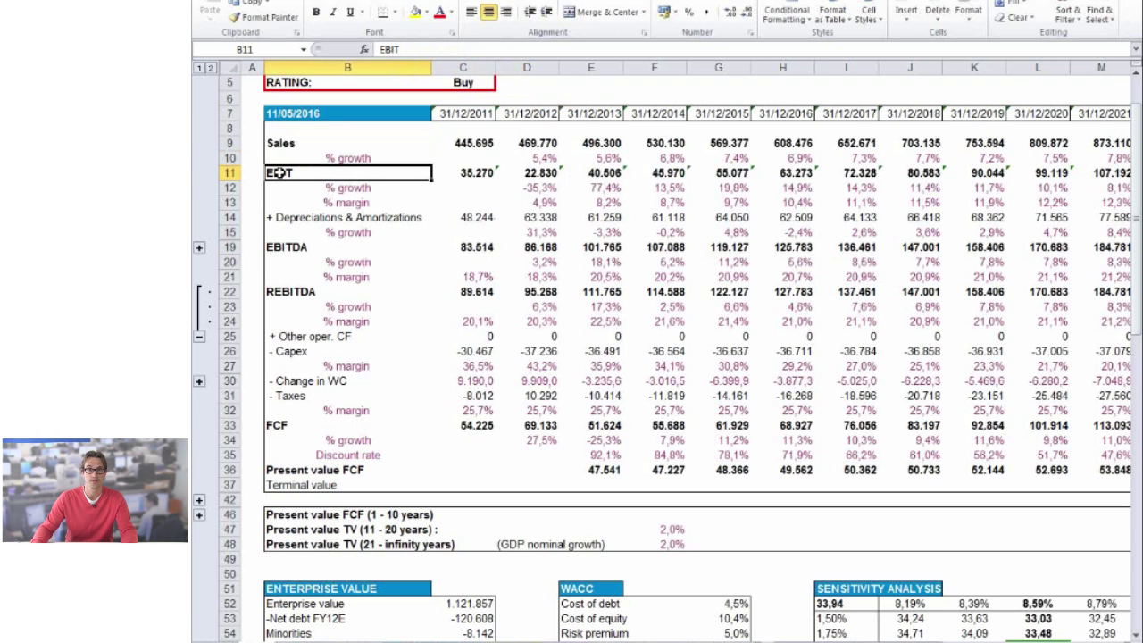
{"action": "left_click", "coordinate": [279, 219]}
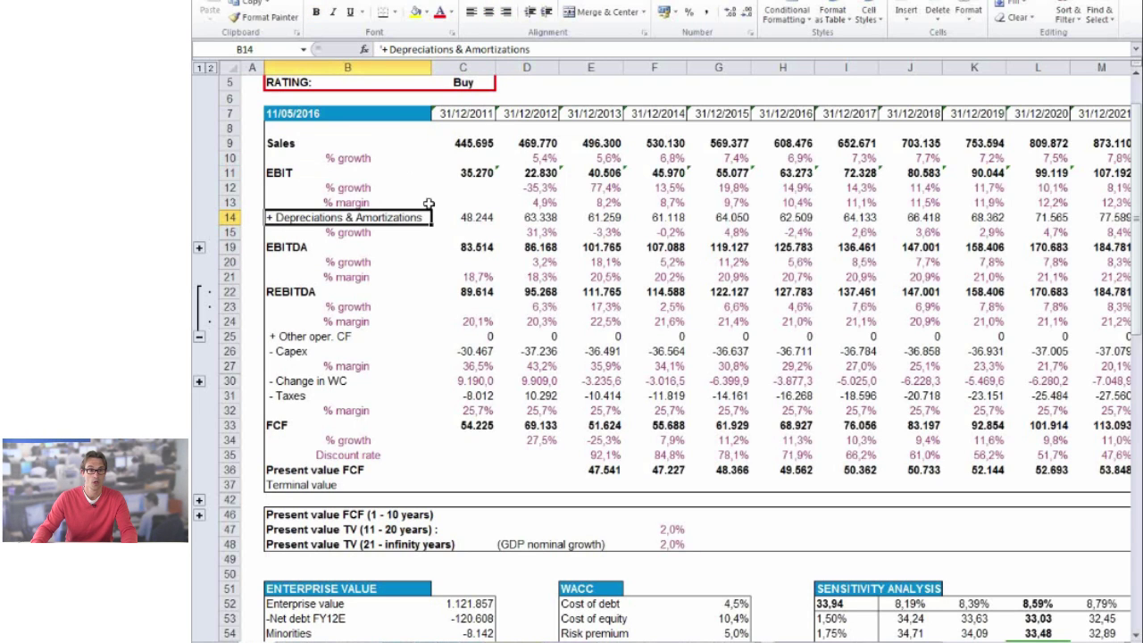
- Inspect how the EBITDA formulas for 2012 and 2013 combine EBIT with depreciation and amortization
{"action": "left_click", "coordinate": [487, 172]}
{"action": "left_click", "coordinate": [479, 222]}
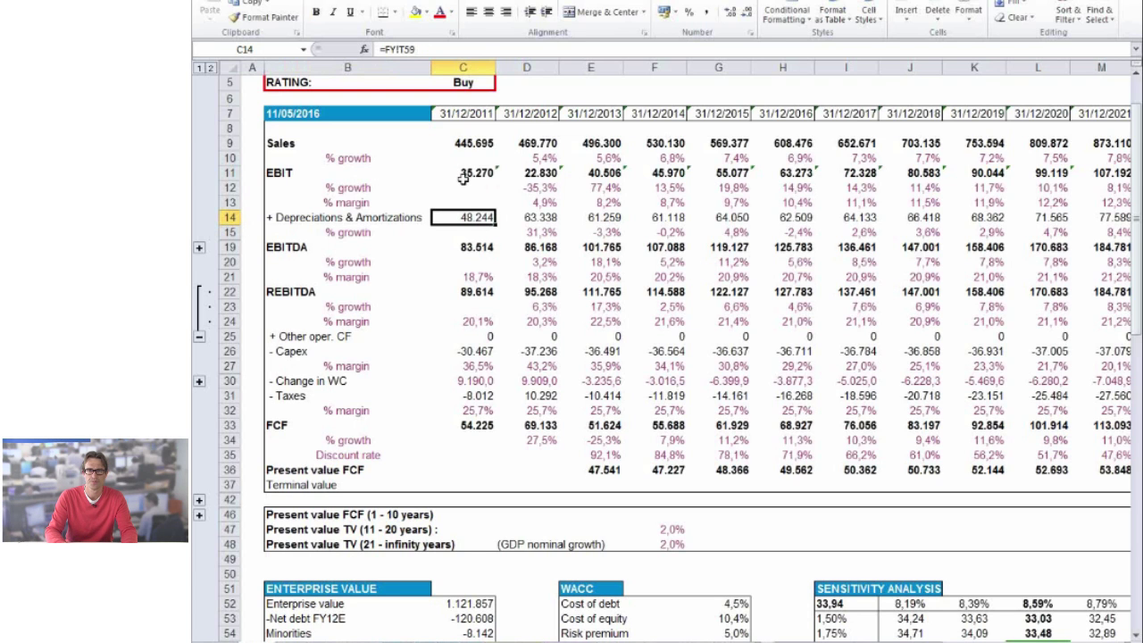
{"action": "key", "text": "Up"}
{"action": "key", "text": "Up"}
{"action": "key", "text": "Up"}
{"action": "key", "text": "Down"}
{"action": "key", "text": "Down"}
{"action": "key", "text": "Down"}
{"action": "key", "text": "Down"}
{"action": "key", "text": "Down"}
{"action": "key", "text": "Right"}
{"action": "key", "text": "Right"}
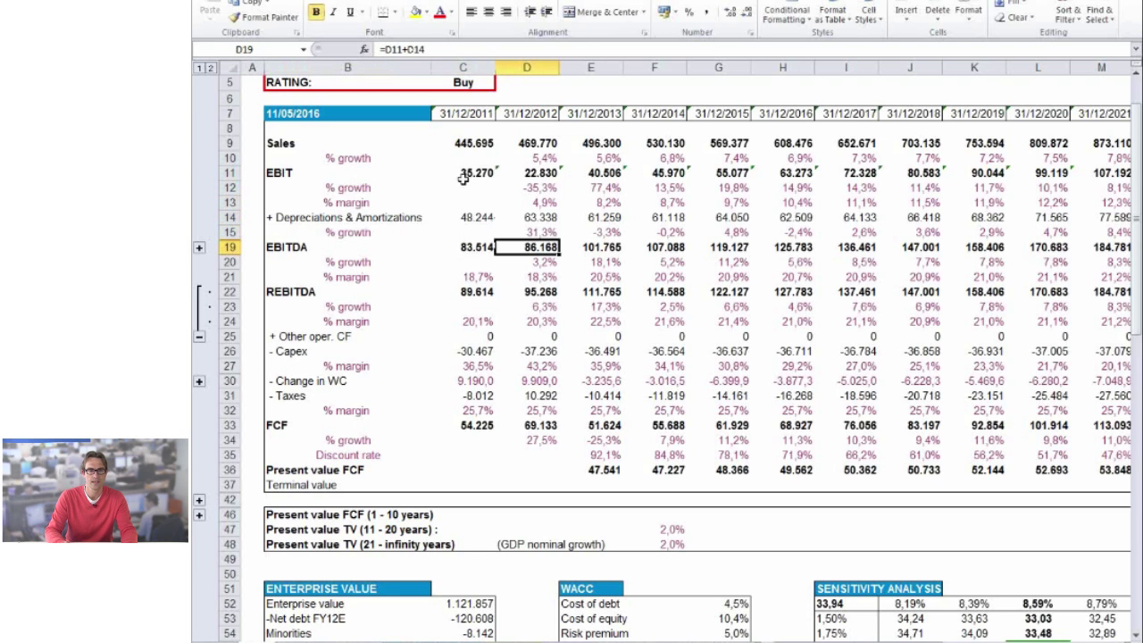
{"action": "key", "text": "F2"}
{"action": "key", "text": "Escape"}
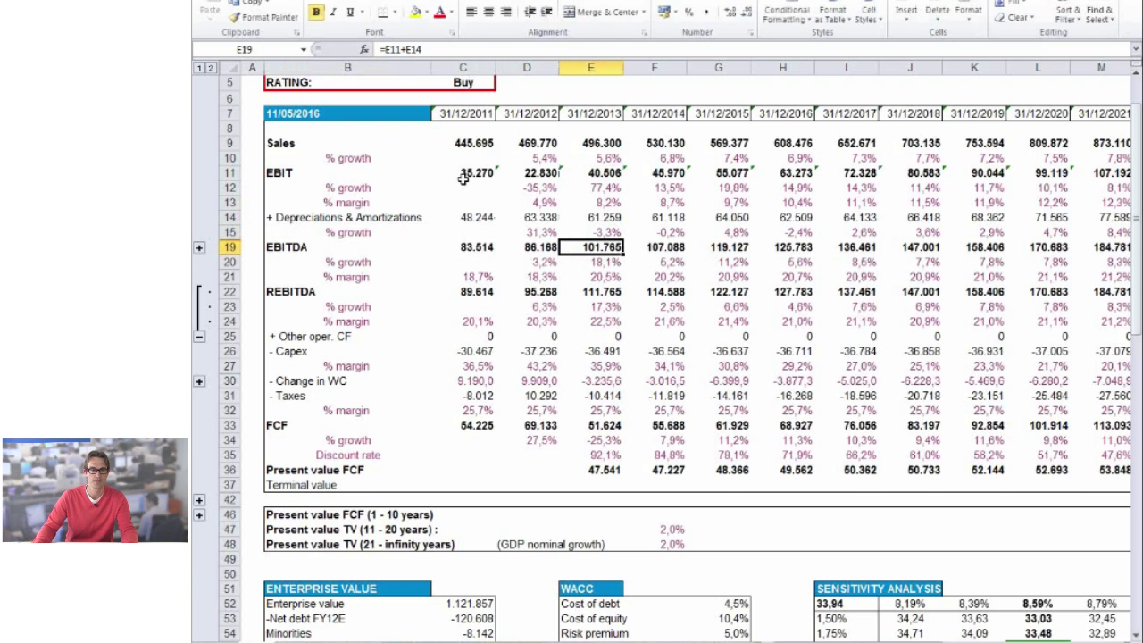
{"action": "scroll", "coordinate": [482, 178], "scroll_direction": "up", "scroll_amount": 1}
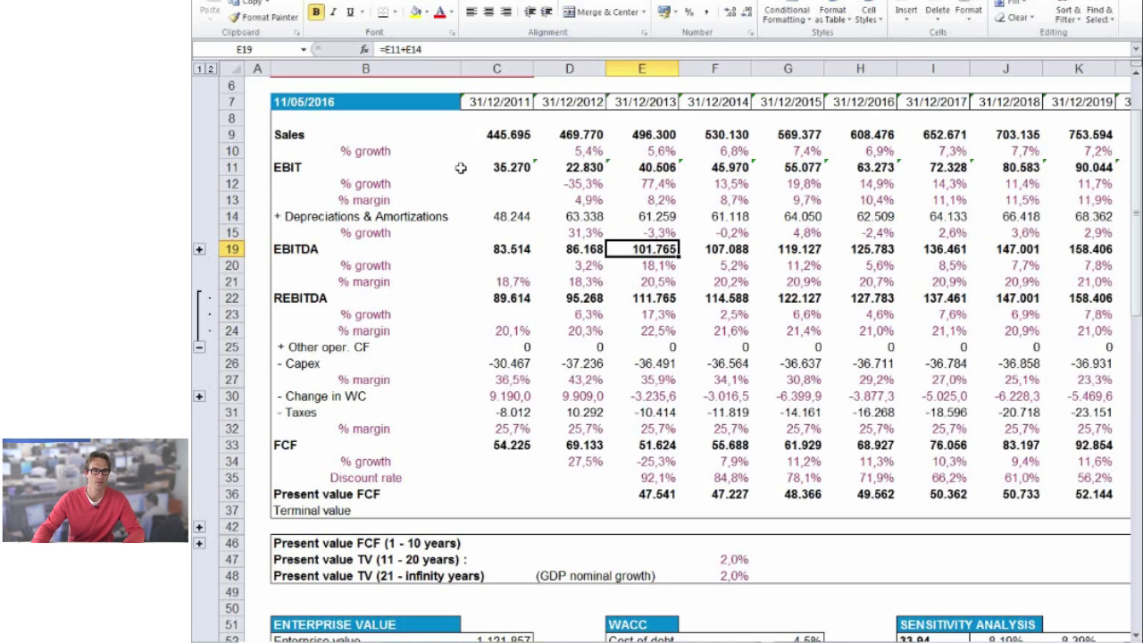
- Review the Depreciations & Amortizations row added to EBIT, checking the 2011 source formula and the 2011 EBITDA below it
{"action": "left_click", "coordinate": [232, 217]}
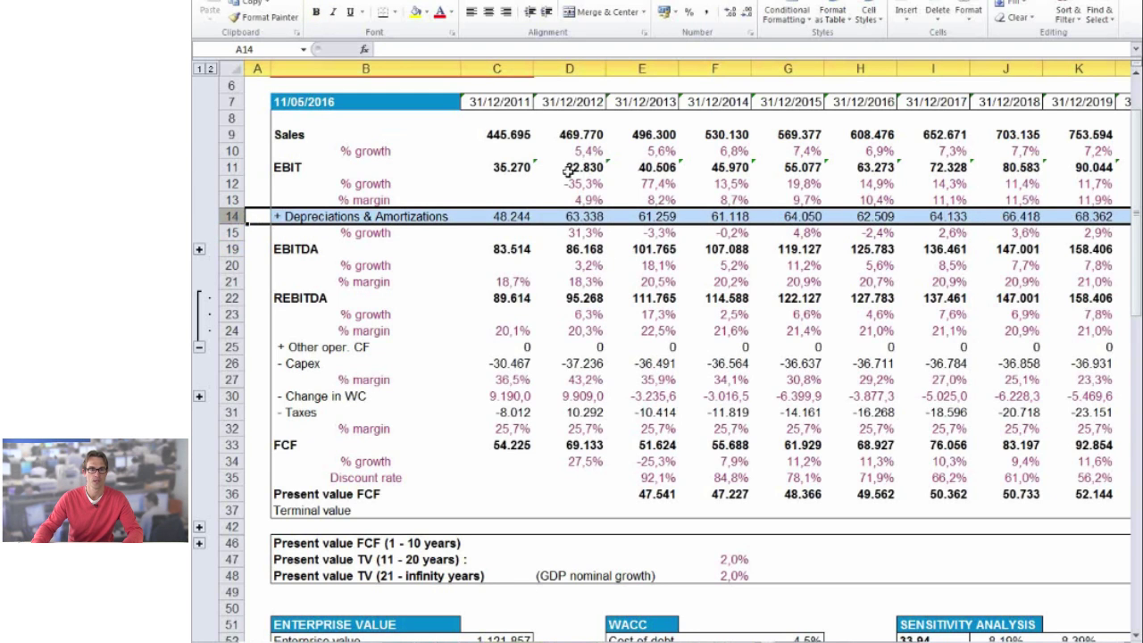
{"action": "left_click", "coordinate": [519, 167]}
{"action": "left_click", "coordinate": [520, 216]}
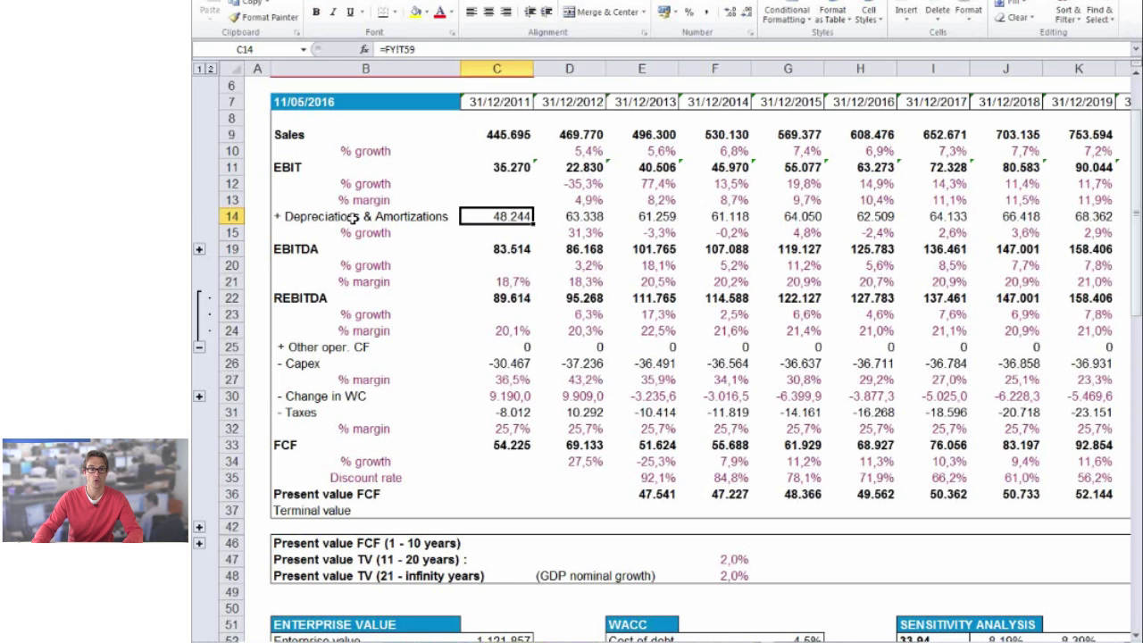
{"action": "left_click", "coordinate": [394, 217]}
{"action": "left_click", "coordinate": [496, 214]}
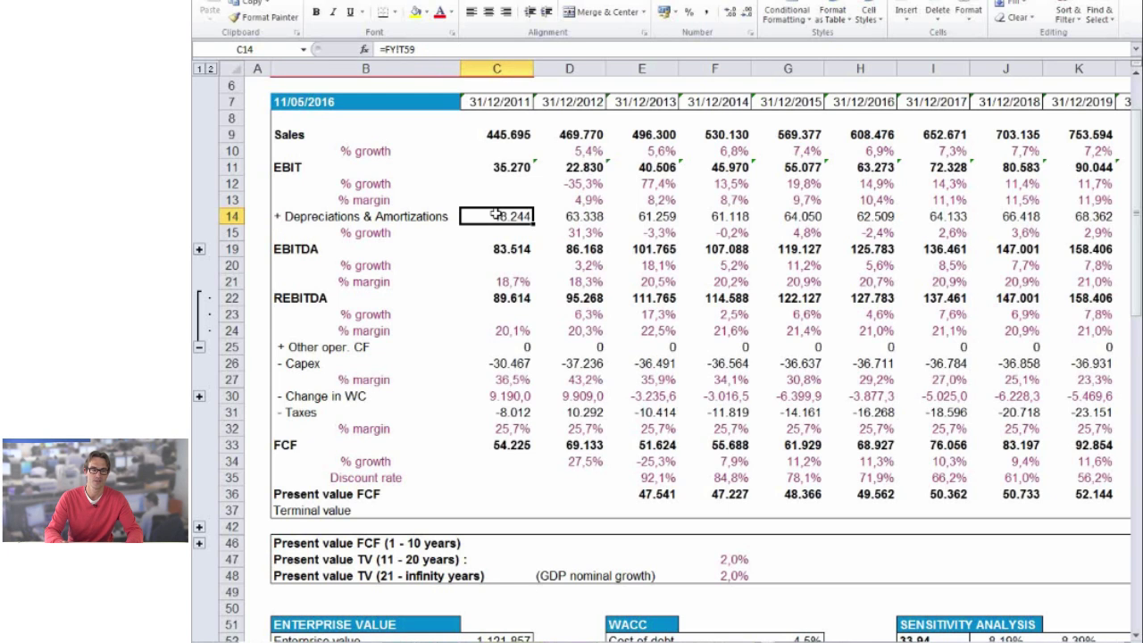
{"action": "key", "text": "Left"}
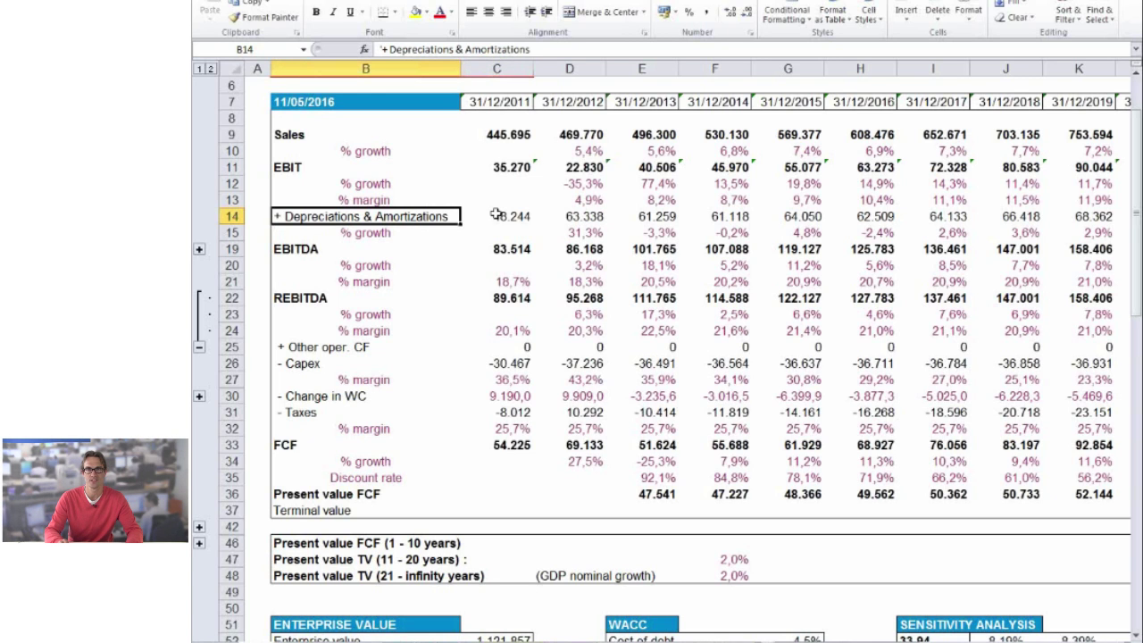
{"action": "key", "text": "Right"}
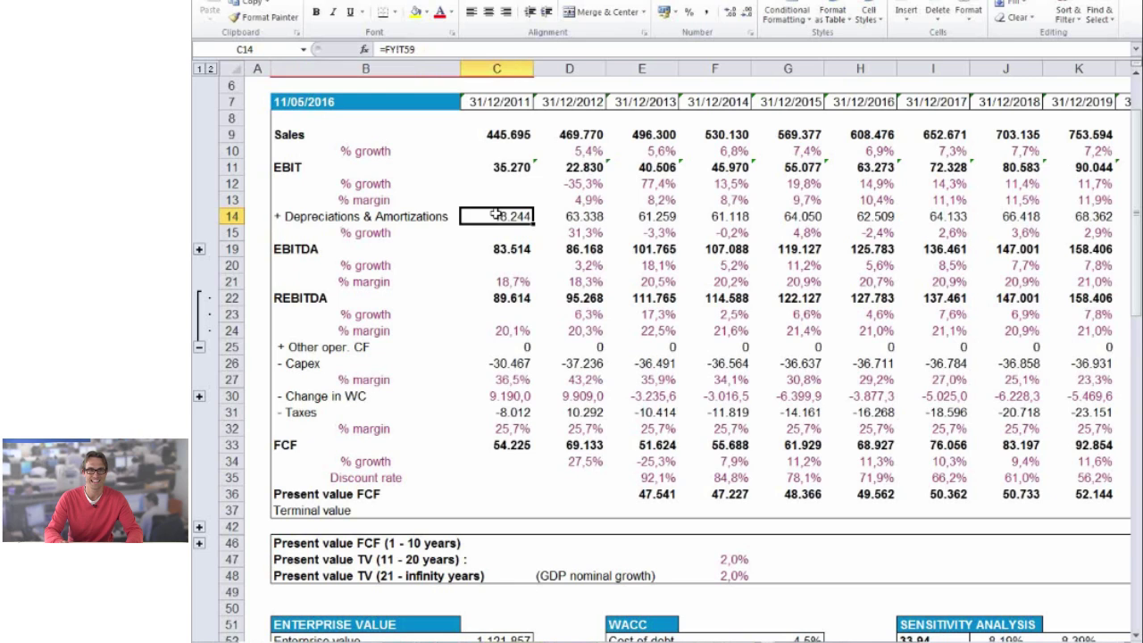
{"action": "key", "text": "Left"}
{"action": "key", "text": "Right"}
{"action": "key", "text": "Down"}
{"action": "key", "text": "Down"}
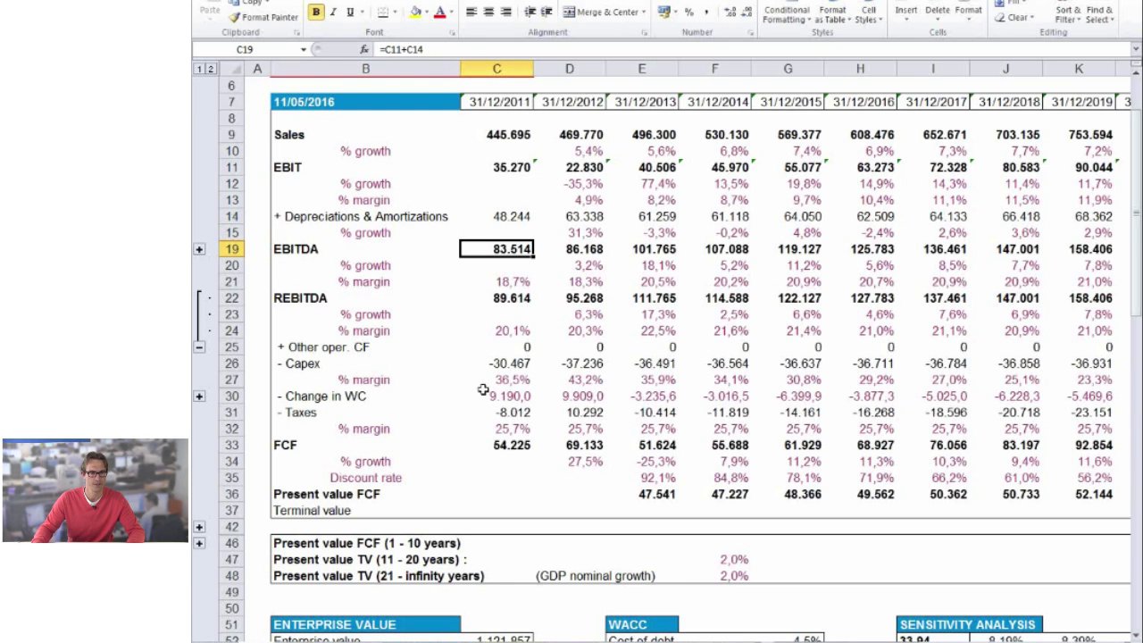
- Inspect the 2011 FCF formula and highlight the EBITDA row from its label through 2022
{"action": "left_click", "coordinate": [526, 449]}
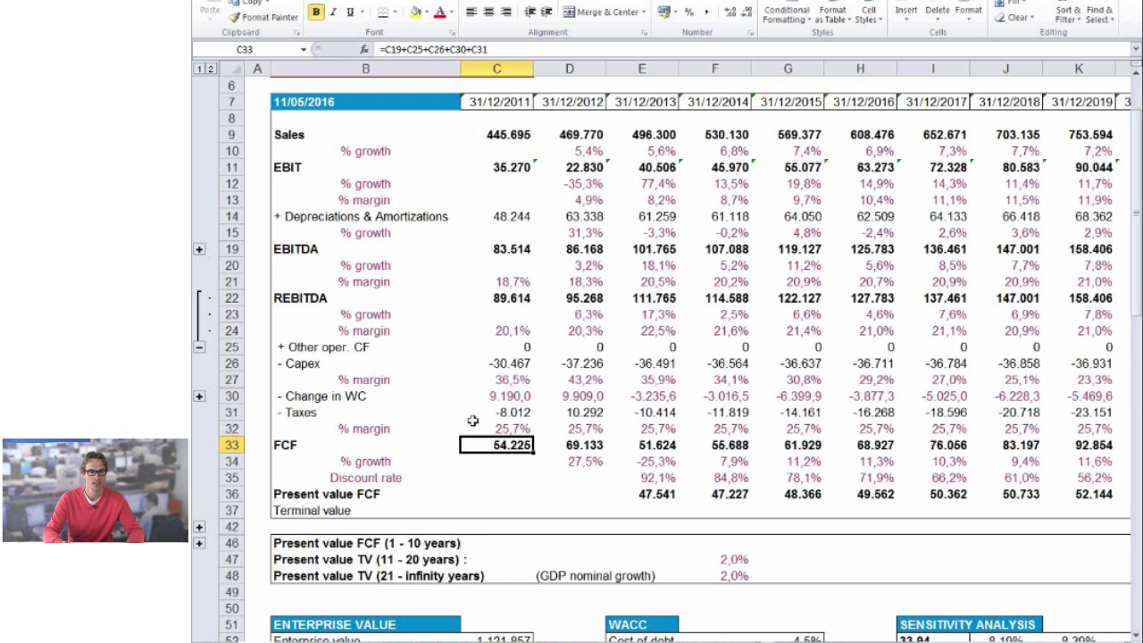
{"action": "key", "text": "Up"}
{"action": "key", "text": "Up"}
{"action": "key", "text": "Up"}
{"action": "key", "text": "Up"}
{"action": "key", "text": "Up"}
{"action": "key", "text": "Up"}
{"action": "key", "text": "Up"}
{"action": "key", "text": "Up"}
{"action": "key", "text": "Up"}
{"action": "key", "text": "Up"}
{"action": "key", "text": "Up"}
{"action": "key", "text": "Up"}
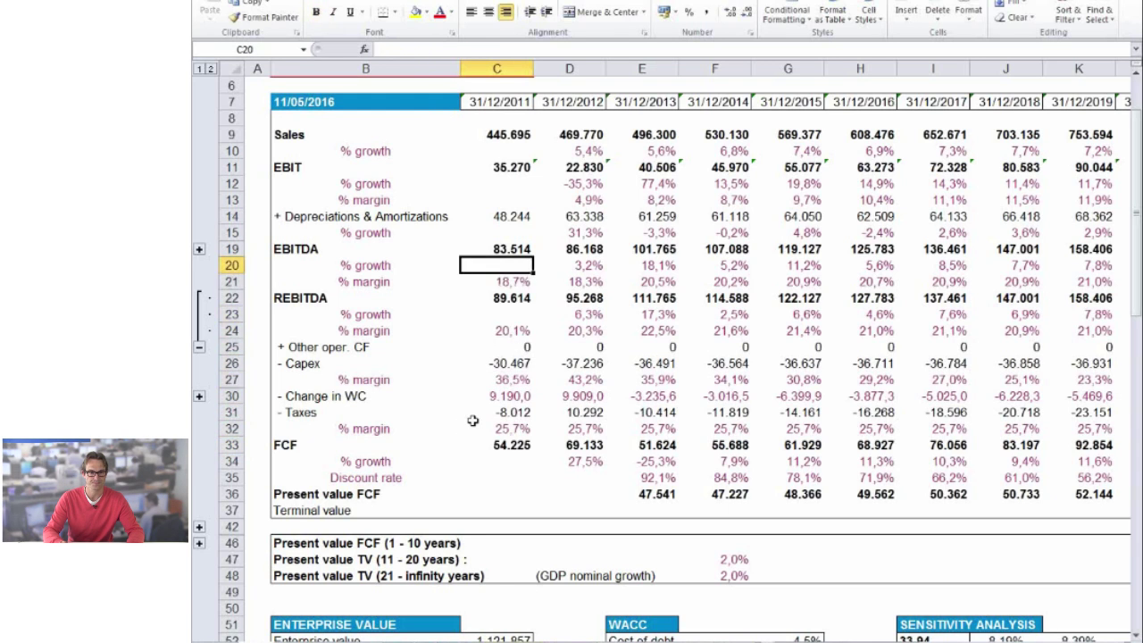
{"action": "key", "text": "Left"}
{"action": "key", "text": "ctrl+shift+Right"}
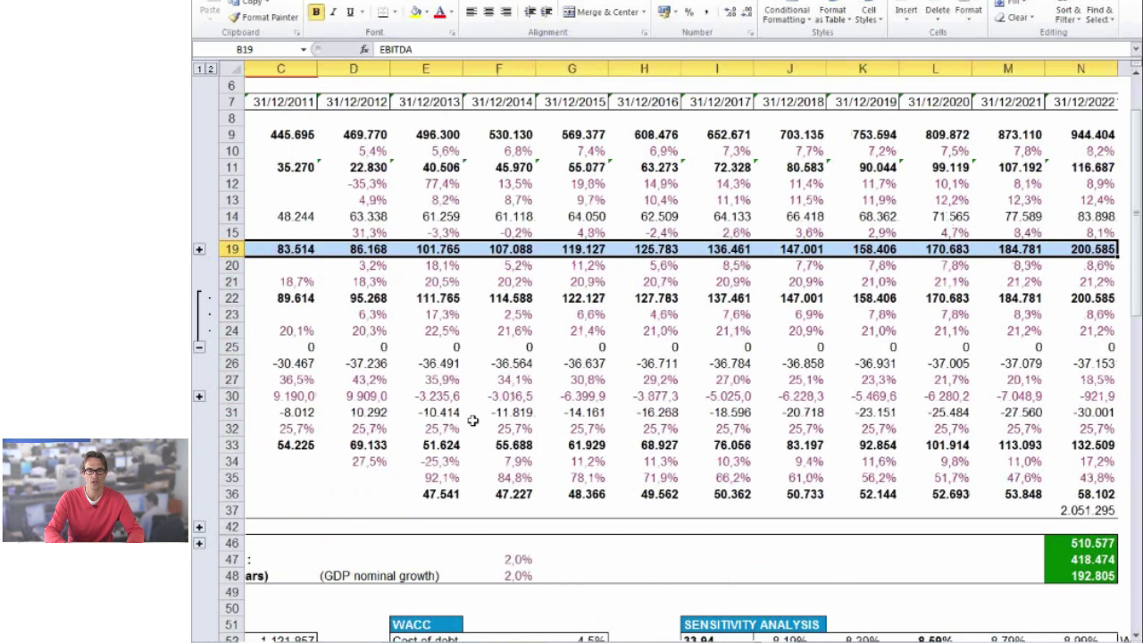
- Go down from EBITDA to the 2013 Capex and inspect its reference to the FY sheet
{"action": "key", "text": "Left"}
{"action": "key", "text": "Right"}
{"action": "key", "text": "Down"}
{"action": "key", "text": "Down"}
{"action": "key", "text": "Down"}
{"action": "key", "text": "Down"}
{"action": "key", "text": "Down"}
{"action": "key", "text": "Down"}
{"action": "key", "text": "Down"}
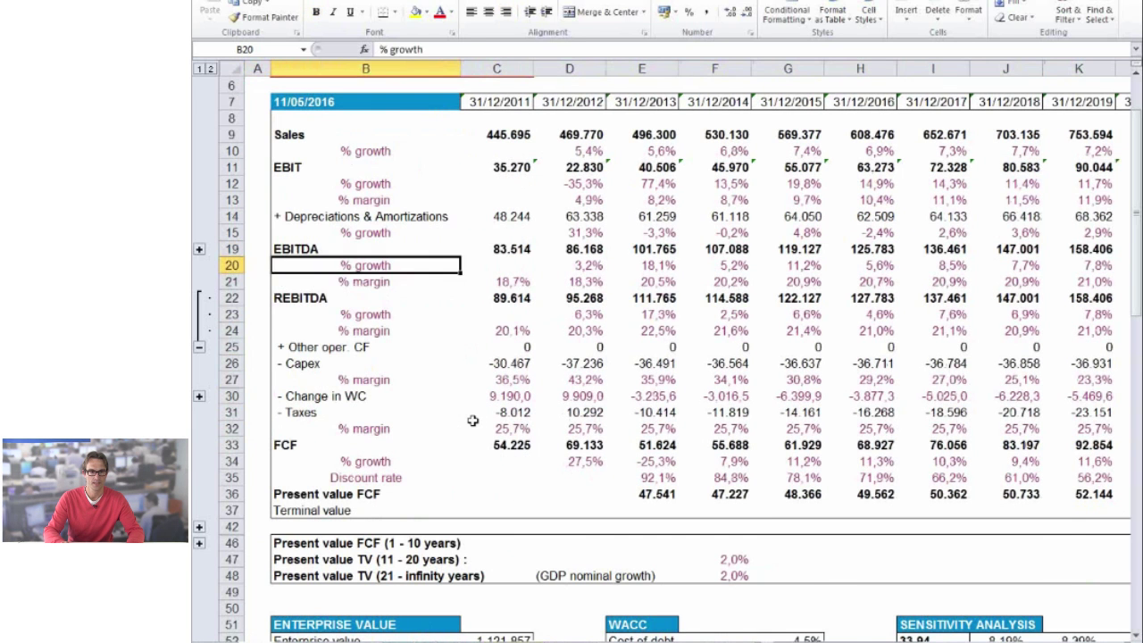
{"action": "key", "text": "Right"}
{"action": "key", "text": "Right"}
{"action": "key", "text": "Right"}
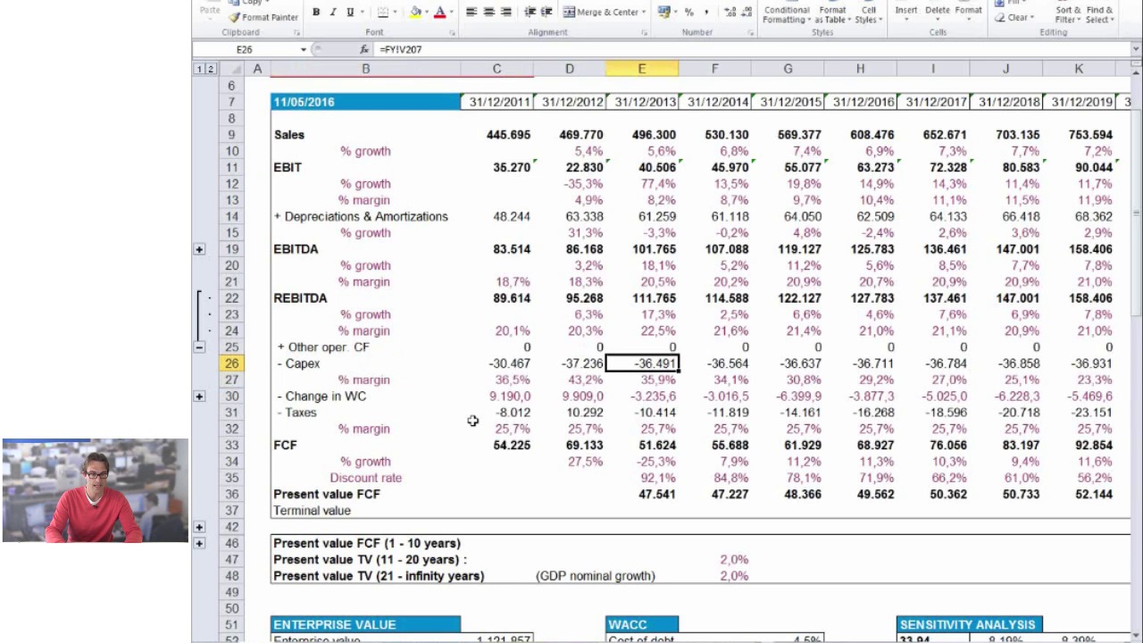
- Open the FY sheet and go to the working capital row of its SHERPA DATA CF STATEMENT section
{"action": "key", "text": "ctrl+Page_Down"}
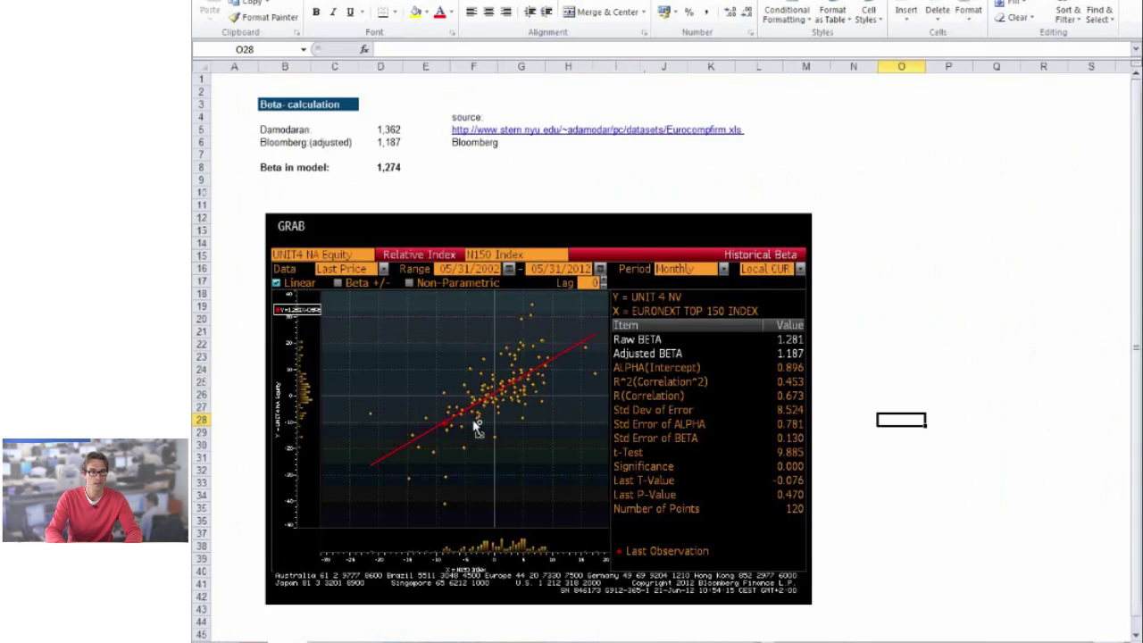
{"action": "key", "text": "ctrl+Page_Down"}
{"action": "scroll", "coordinate": [472, 421], "scroll_direction": "down", "scroll_amount": 20}
{"action": "key", "text": "Page_Down"}
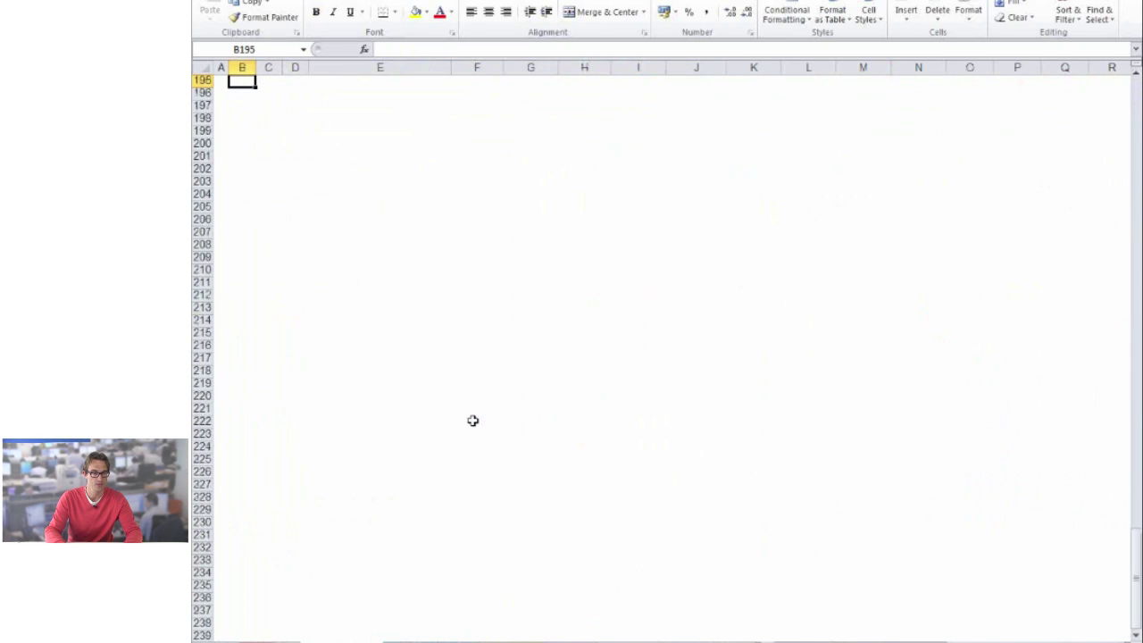
{"action": "key", "text": "ctrl+Page_Down"}
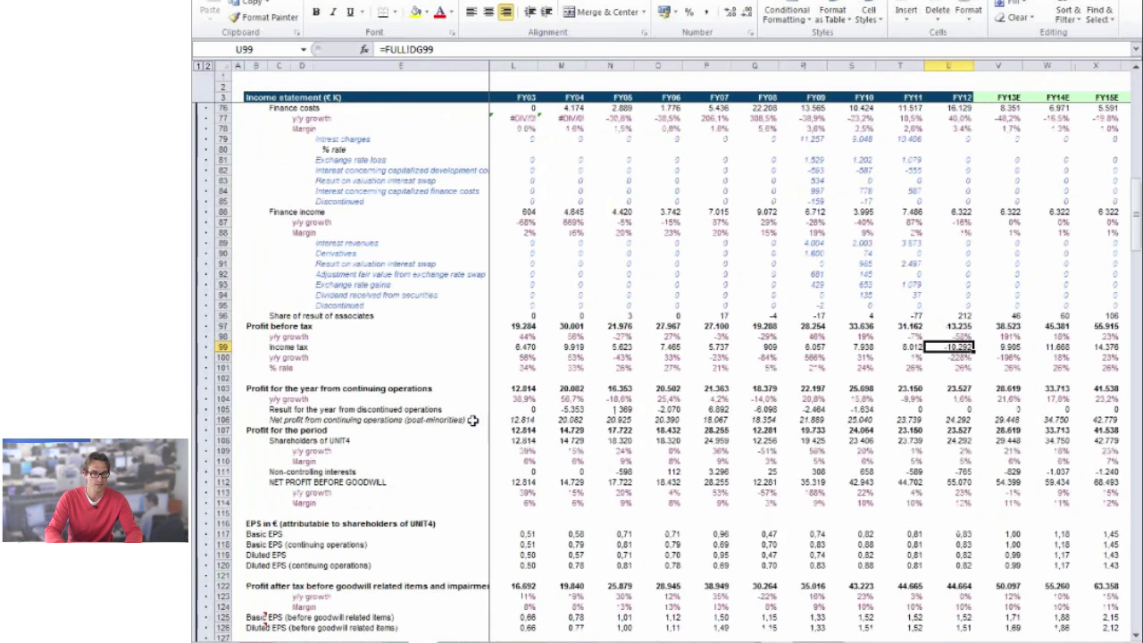
{"action": "key", "text": "Page_Down"}
{"action": "key", "text": "Page_Down"}
{"action": "key", "text": "Down"}
{"action": "key", "text": "Down"}
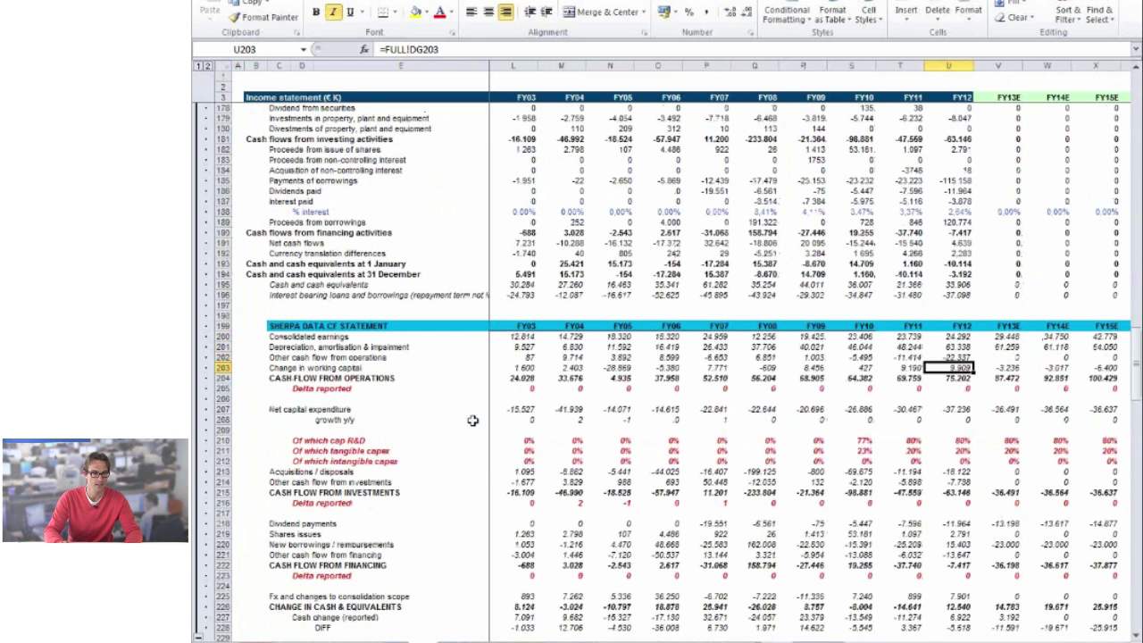
- Inspect how the FY07 net capital expenditure on the FY sheet links to the FULL sheet
{"action": "key", "text": "Left"}
{"action": "key", "text": "Left"}
{"action": "key", "text": "Left"}
{"action": "key", "text": "Down"}
{"action": "key", "text": "Down"}
{"action": "key", "text": "Down"}
{"action": "key", "text": "Down"}
{"action": "key", "text": "Left"}
{"action": "key", "text": "Left"}
{"action": "key", "text": "Down"}
{"action": "key", "text": "Down"}
{"action": "key", "text": "Down"}
{"action": "key", "text": "Down"}
{"action": "key", "text": "Down"}
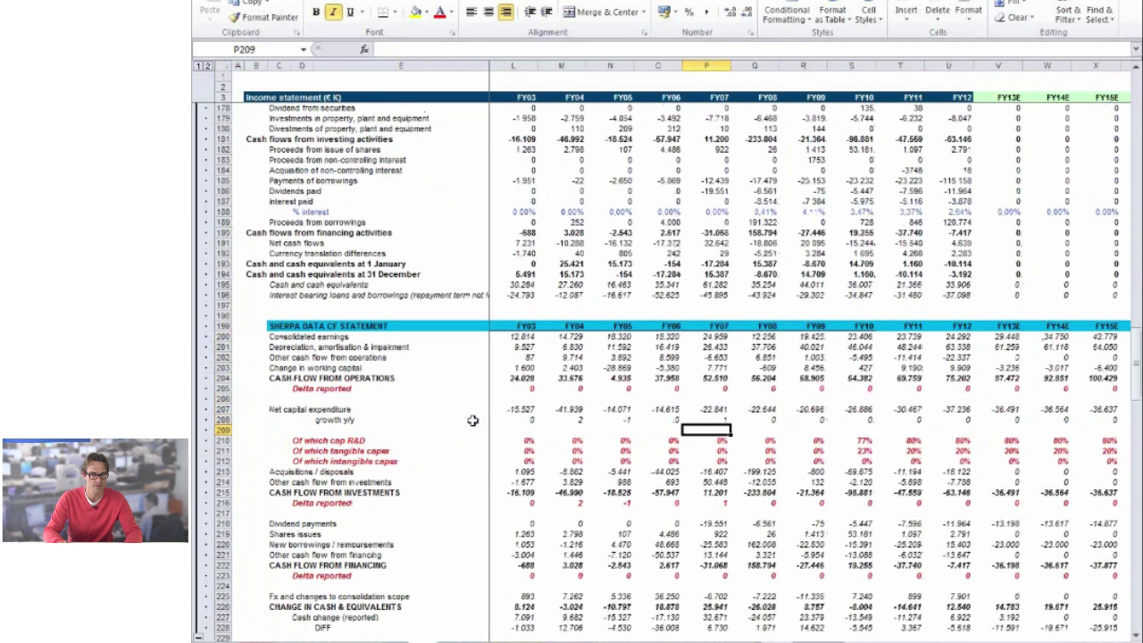
{"action": "key", "text": "Up"}
{"action": "key", "text": "Up"}
{"action": "key", "text": "Up"}
{"action": "key", "text": "Up"}
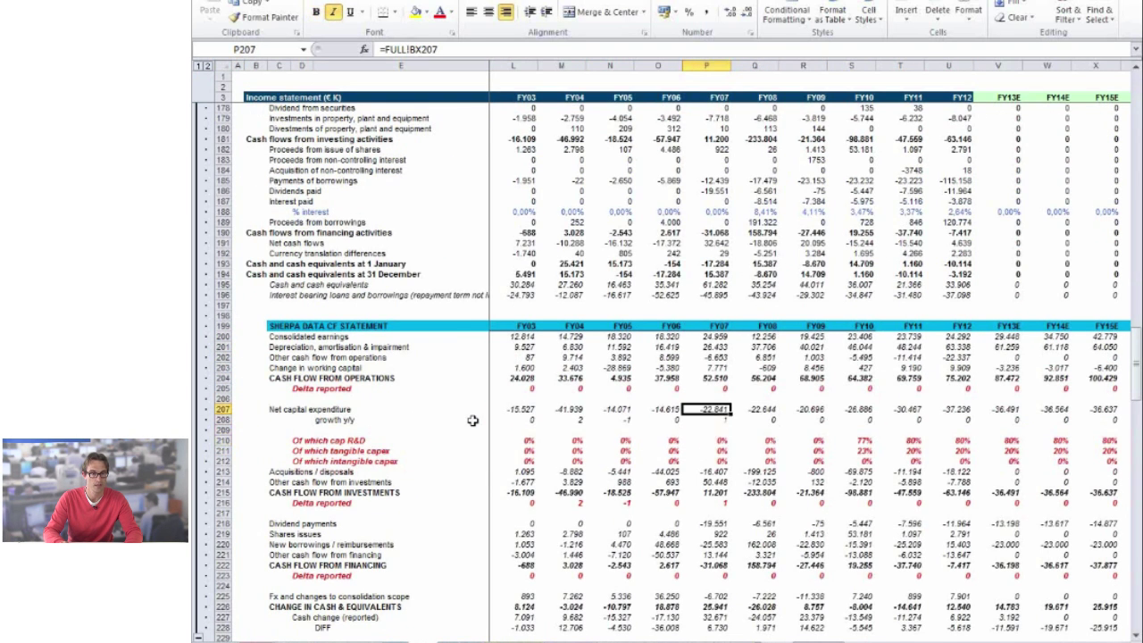
{"action": "key", "text": "F2"}
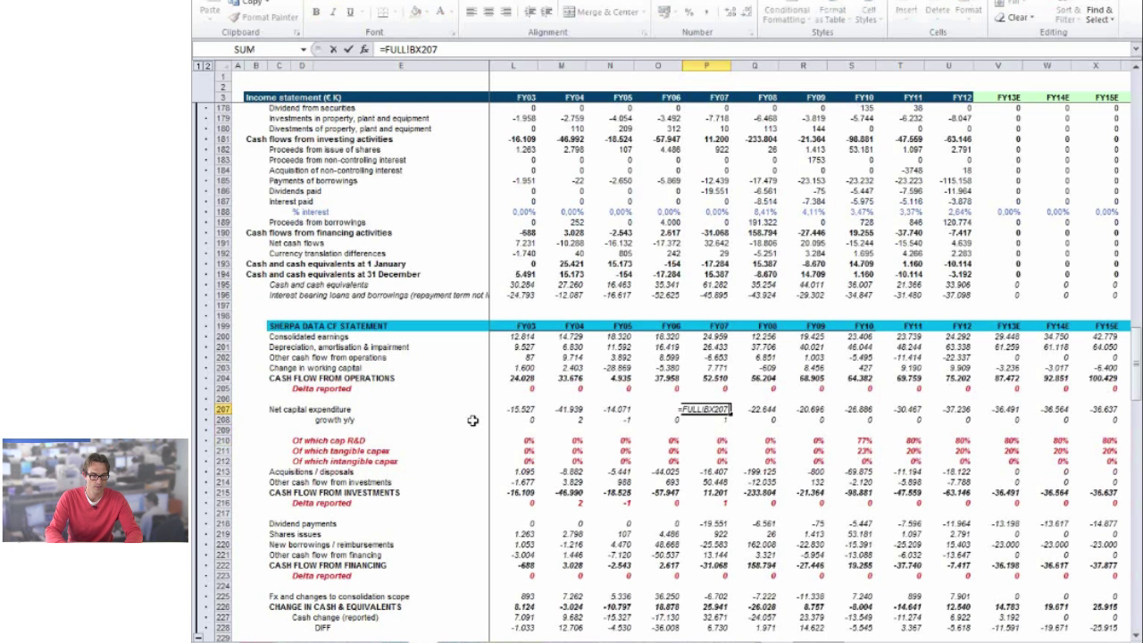
{"action": "key", "text": "Escape"}
- Open the full model sheet and locate the FY14E net capital expenditure in its cash flow section
{"action": "key", "text": "ctrl+Page_Down"}
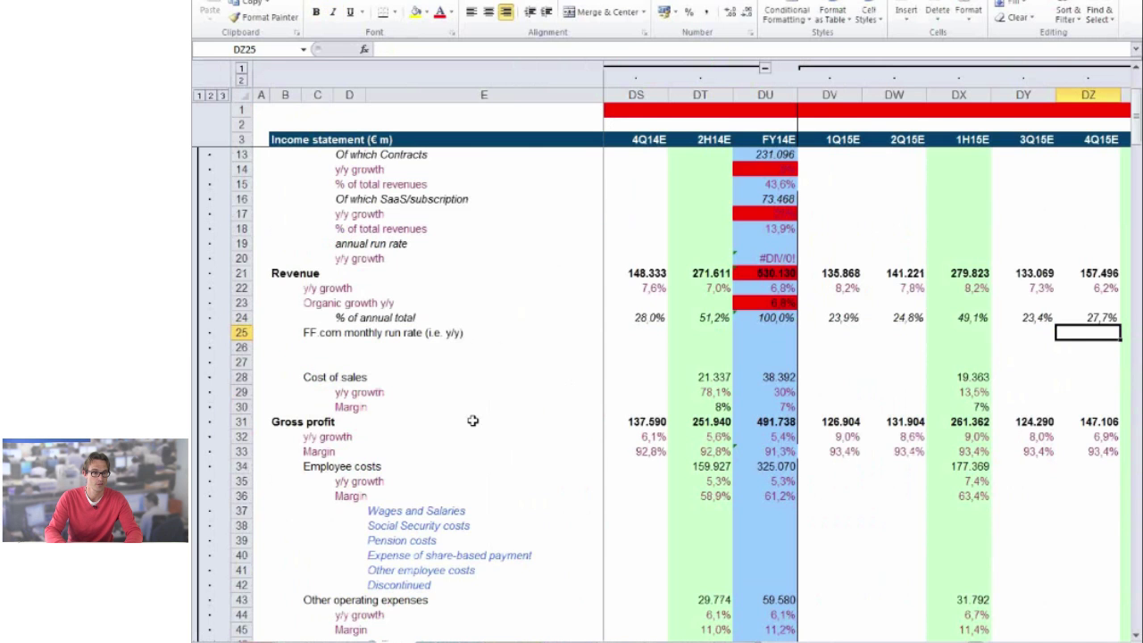
{"action": "key", "text": "Page_Down"}
{"action": "key", "text": "Page_Down"}
{"action": "key", "text": "Page_Down"}
{"action": "key", "text": "Page_Down"}
{"action": "key", "text": "Page_Down"}
{"action": "key", "text": "Page_Down"}
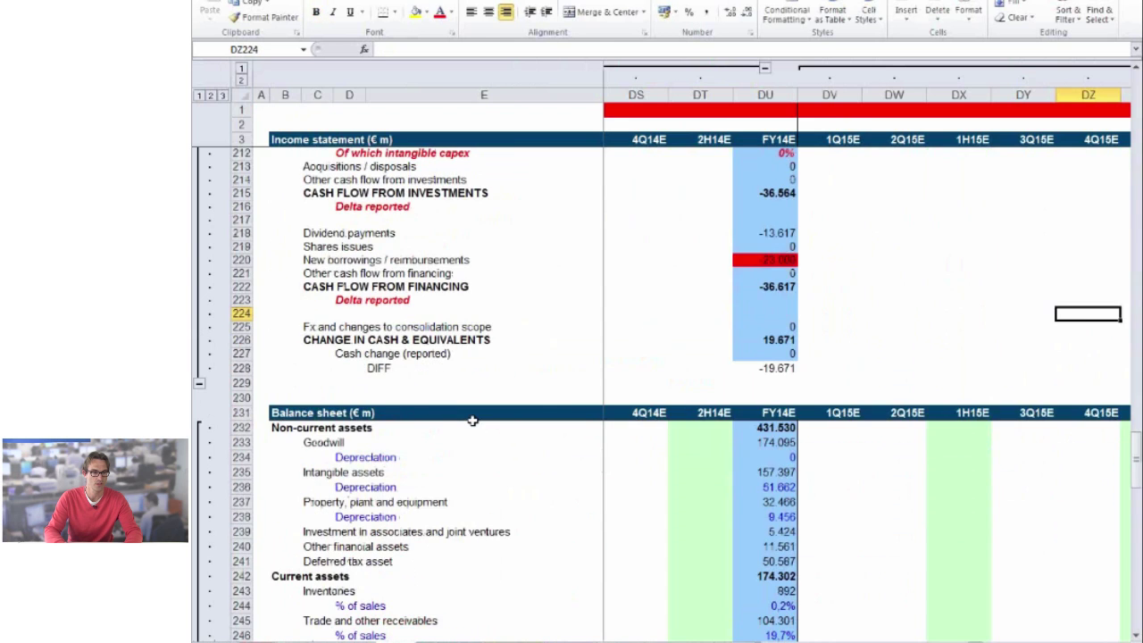
{"action": "key", "text": "Up"}
{"action": "key", "text": "Up"}
{"action": "key", "text": "Up"}
{"action": "key", "text": "Up"}
{"action": "key", "text": "Up"}
{"action": "key", "text": "Up"}
{"action": "key", "text": "Up"}
{"action": "key", "text": "Up"}
{"action": "key", "text": "Up"}
{"action": "key", "text": "Up"}
{"action": "key", "text": "Up"}
{"action": "key", "text": "Up"}
{"action": "key", "text": "Up"}
{"action": "key", "text": "Up"}
{"action": "key", "text": "Up"}
{"action": "key", "text": "Up"}
{"action": "key", "text": "Up"}
{"action": "key", "text": "Left"}
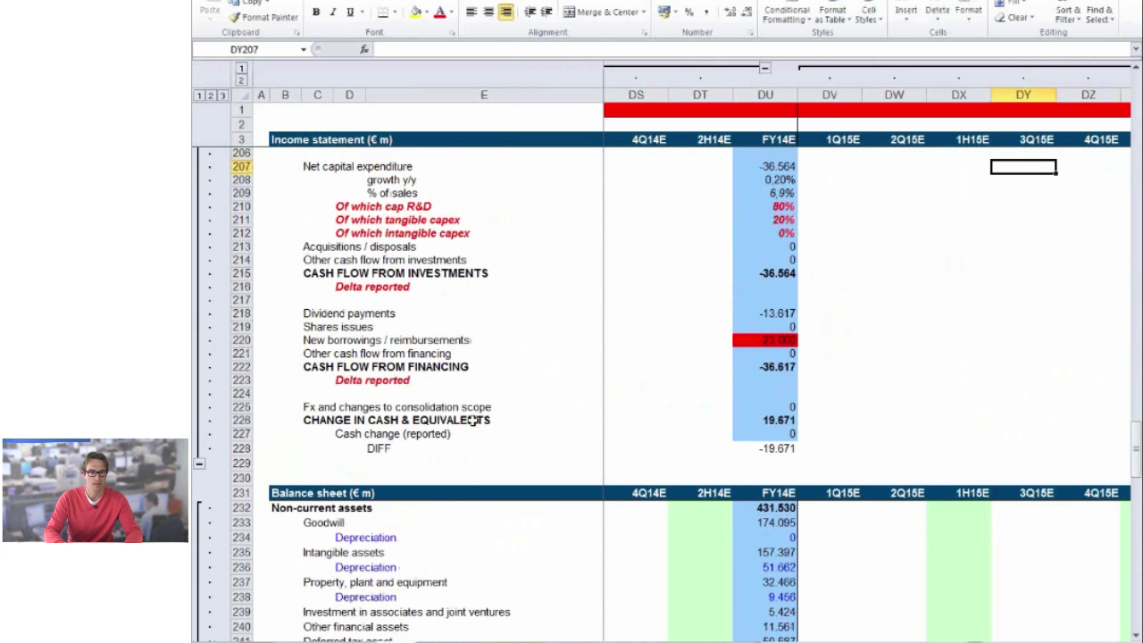
{"action": "key", "text": "Left"}
{"action": "key", "text": "Left"}
{"action": "key", "text": "Left"}
{"action": "key", "text": "Left"}
{"action": "key", "text": "Down"}
{"action": "key", "text": "Up"}
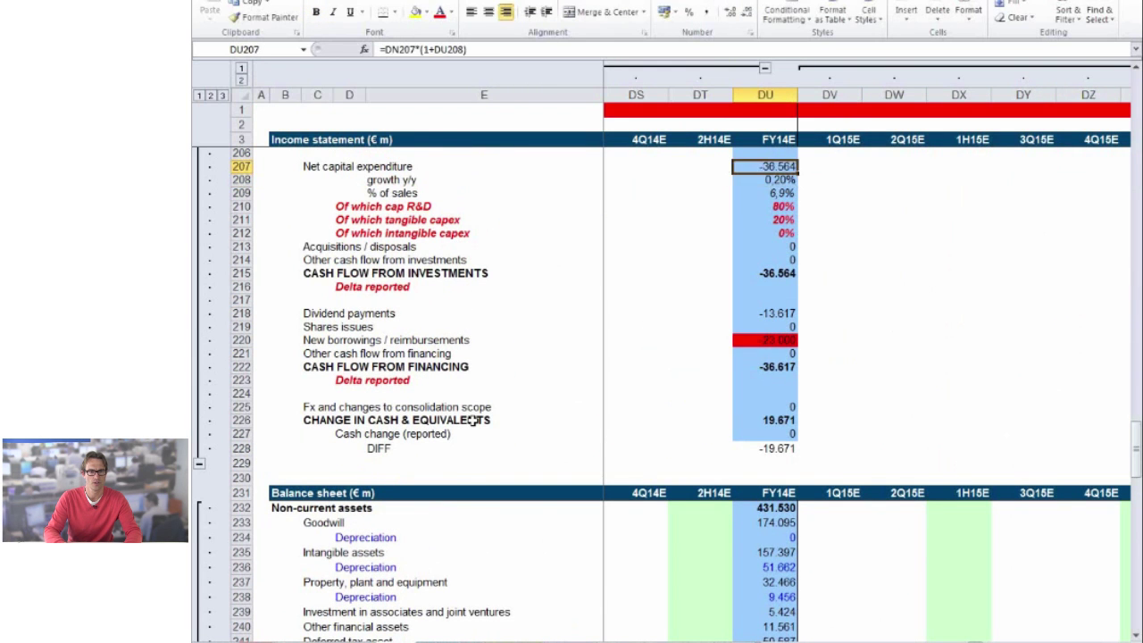
- Inspect the FY14E net capital expenditure formula and the y/y growth assumption it depends on
{"action": "key", "text": "F2"}
{"action": "key", "text": "Return"}
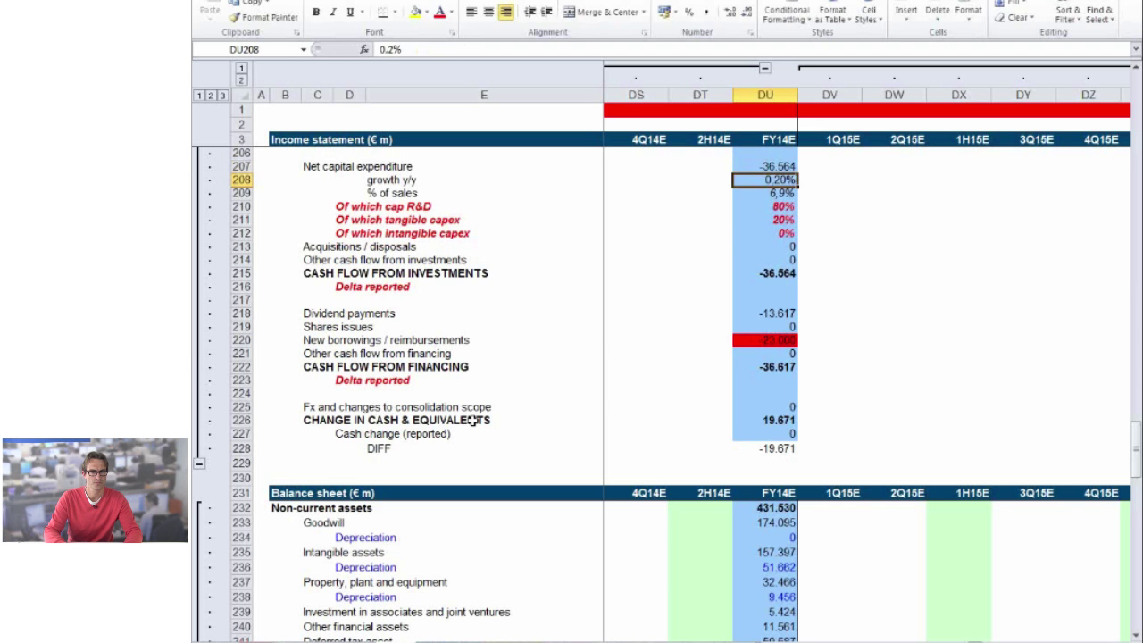
{"action": "key", "text": "F2"}
{"action": "key", "text": "Escape"}
{"action": "key", "text": "Up"}
{"action": "key", "text": "F2"}
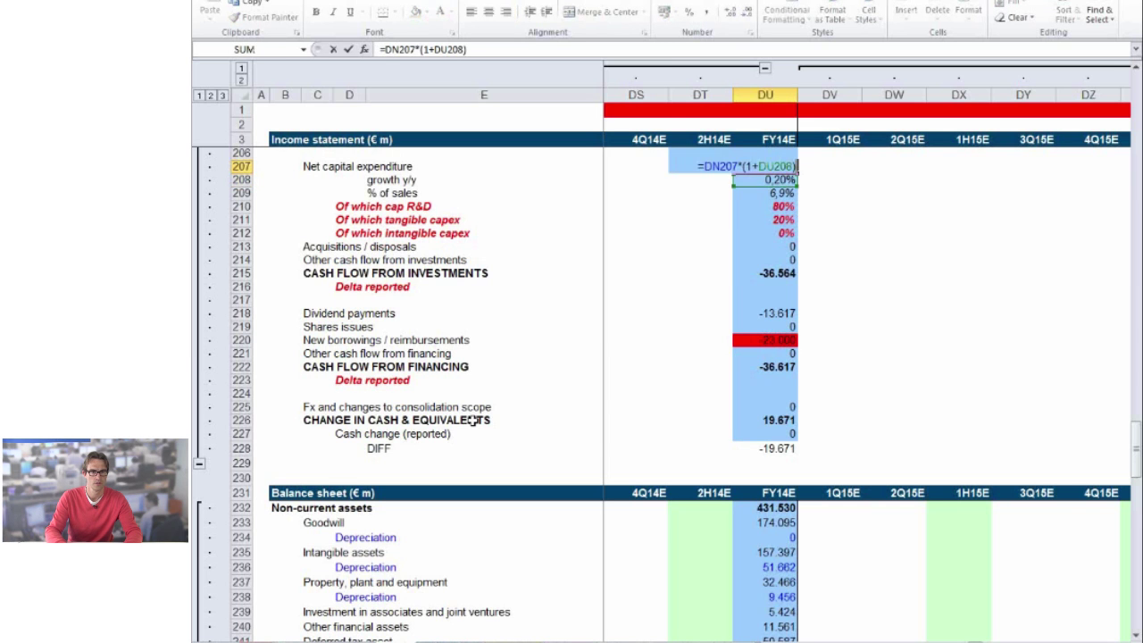
{"action": "key", "text": "Escape"}
- Trace net capital expenditure back to FY10 and inspect its formula and the FY11 growth formula
{"action": "key", "text": "ctrl+bracketleft"}
{"action": "key", "text": "ctrl+bracketleft"}
{"action": "key", "text": "ctrl+bracketleft"}
{"action": "key", "text": "ctrl+Left"}
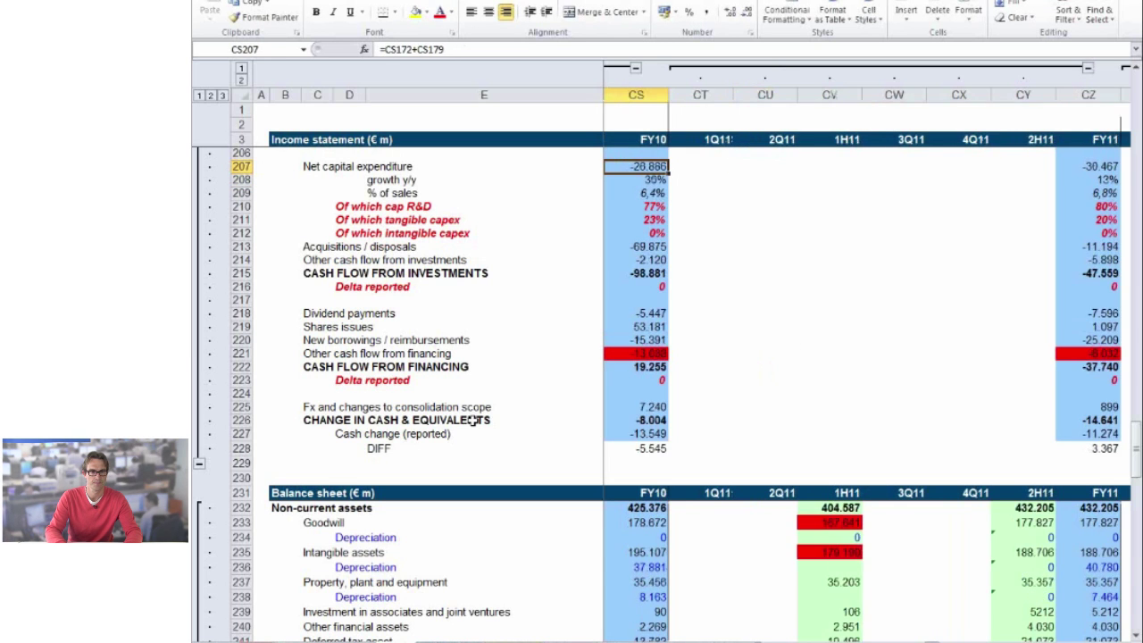
{"action": "key", "text": "F2"}
{"action": "key", "text": "Escape"}
{"action": "key", "text": "ctrl+Right"}
{"action": "key", "text": "Down"}
{"action": "key", "text": "F2"}
{"action": "key", "text": "Escape"}
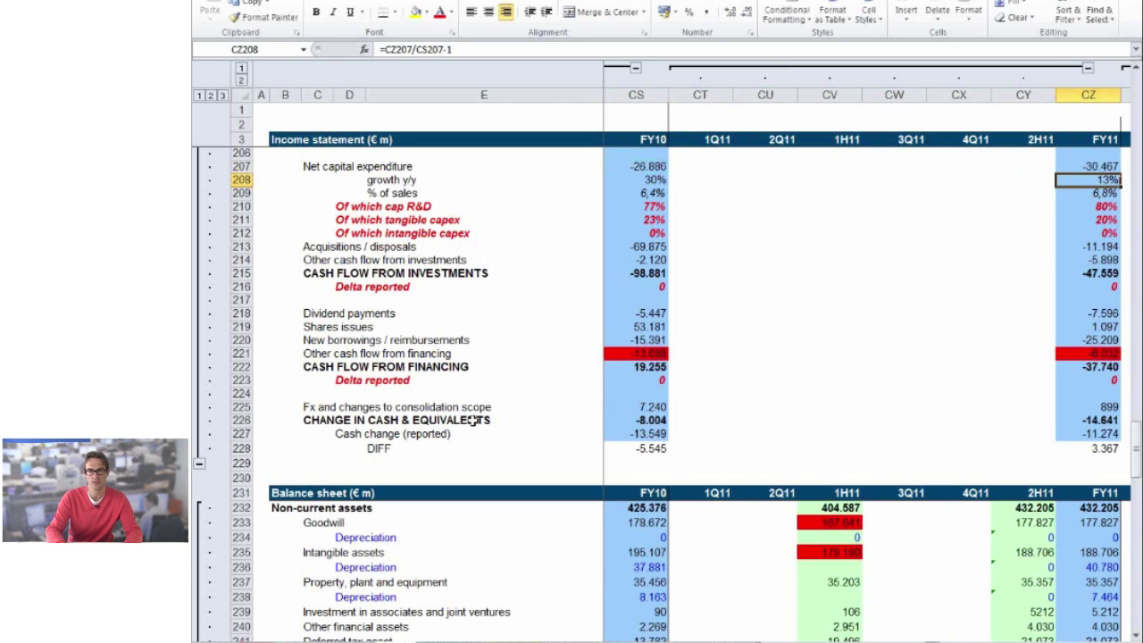
- Return to the 2013 Capex on the DCF sheet
{"action": "key", "text": "Right"}
{"action": "key", "text": "ctrl+Page_Up"}
{"action": "key", "text": "ctrl+Page_Up"}
{"action": "key", "text": "ctrl+Page_Up"}
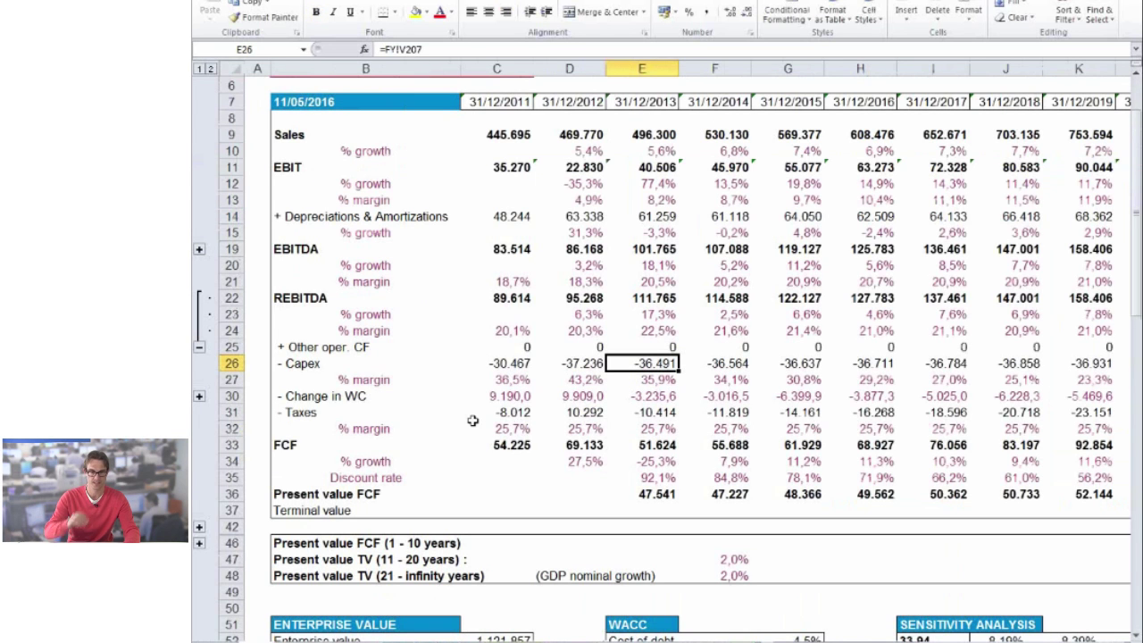
{"action": "key", "text": "Down"}
{"action": "key", "text": "Up"}
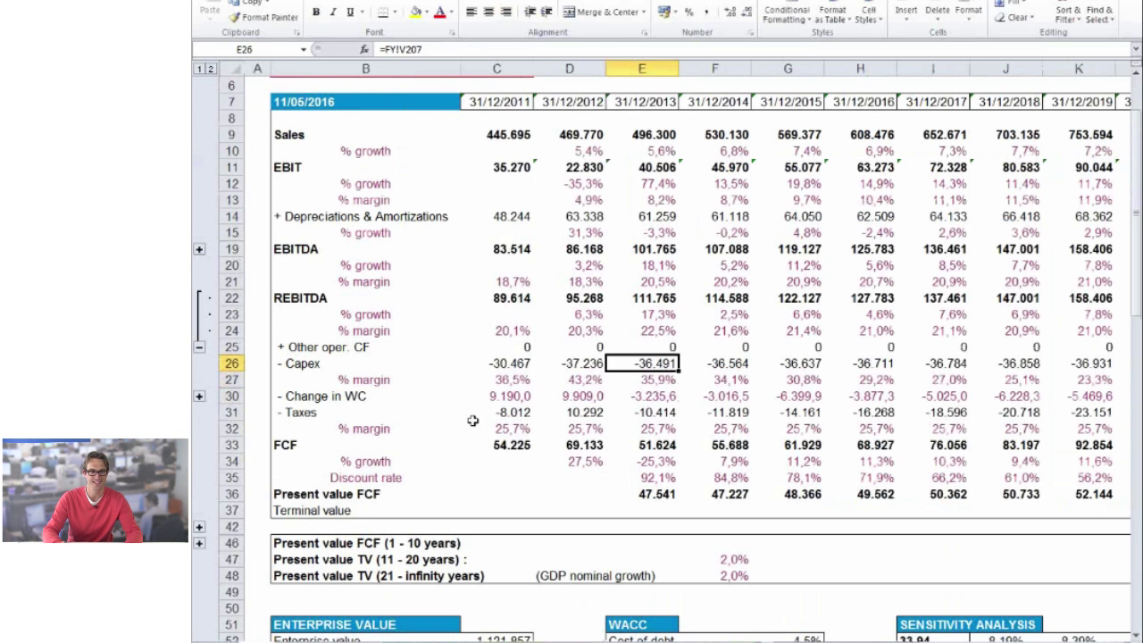
- Display the cells feeding the 2013 FCF formula
{"action": "key", "text": "Down"}
{"action": "key", "text": "Down"}
{"action": "key", "text": "Down"}
{"action": "key", "text": "Down"}
{"action": "key", "text": "Down"}
{"action": "key", "text": "F2"}
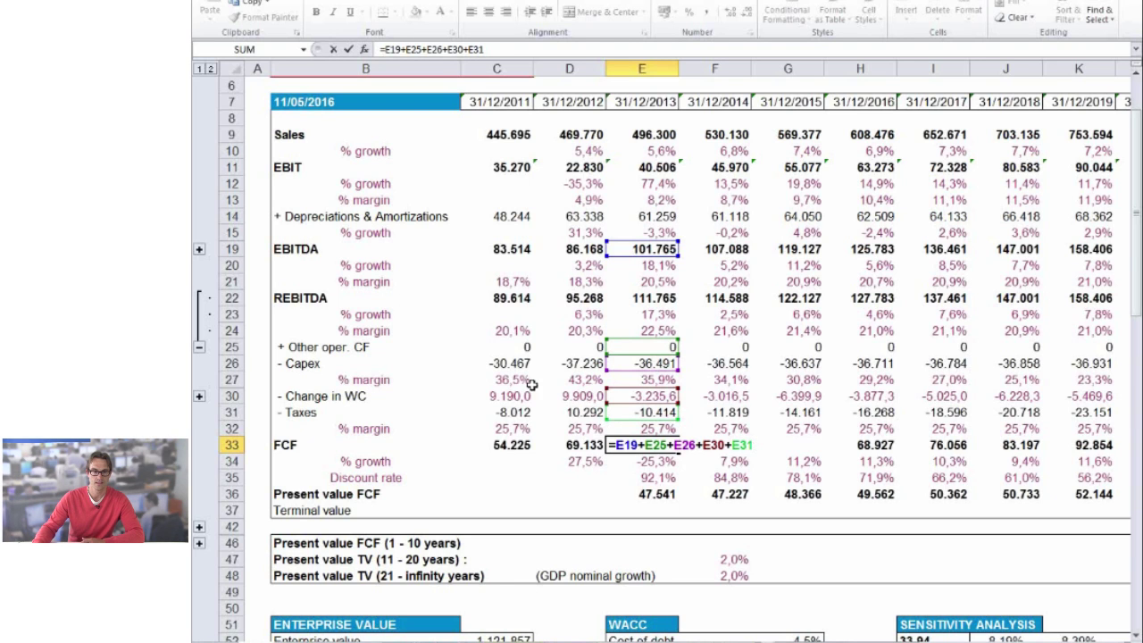
- Review the Change in WC formulas from 2013 through 2019 and go back to 2013
{"action": "left_click", "coordinate": [710, 393]}
{"action": "left_click", "coordinate": [655, 395]}
{"action": "key", "text": "Right"}
{"action": "key", "text": "Right"}
{"action": "key", "text": "Right"}
{"action": "key", "text": "Right"}
{"action": "key", "text": "Right"}
{"action": "key", "text": "Right"}
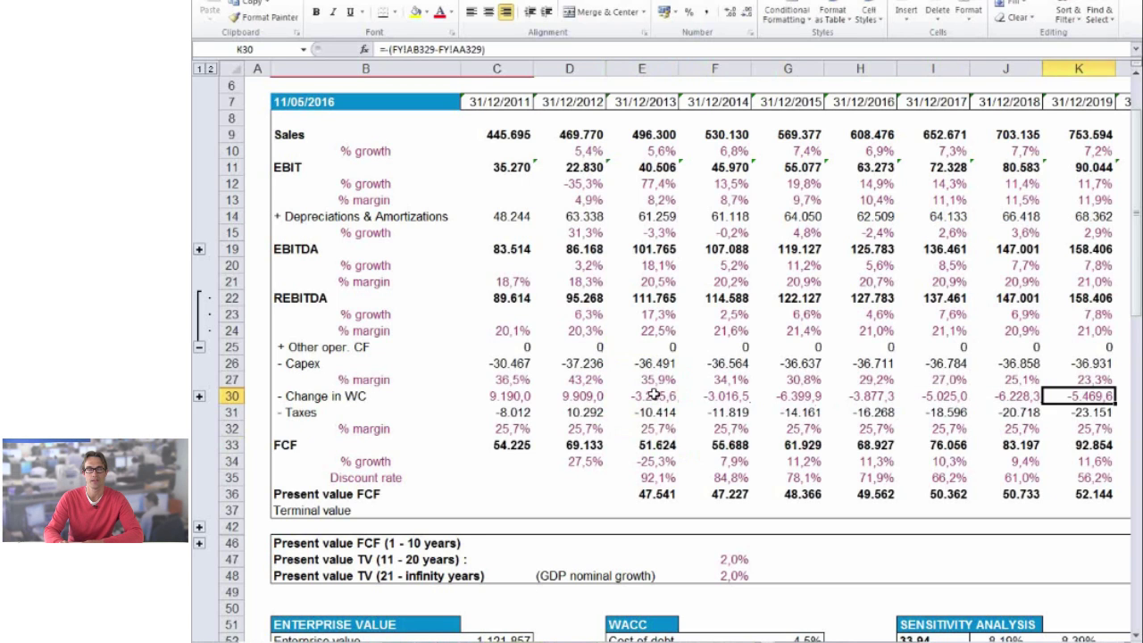
{"action": "key", "text": "Left"}
{"action": "key", "text": "Left"}
{"action": "key", "text": "Left"}
{"action": "key", "text": "Left"}
{"action": "key", "text": "Left"}
{"action": "key", "text": "Left"}
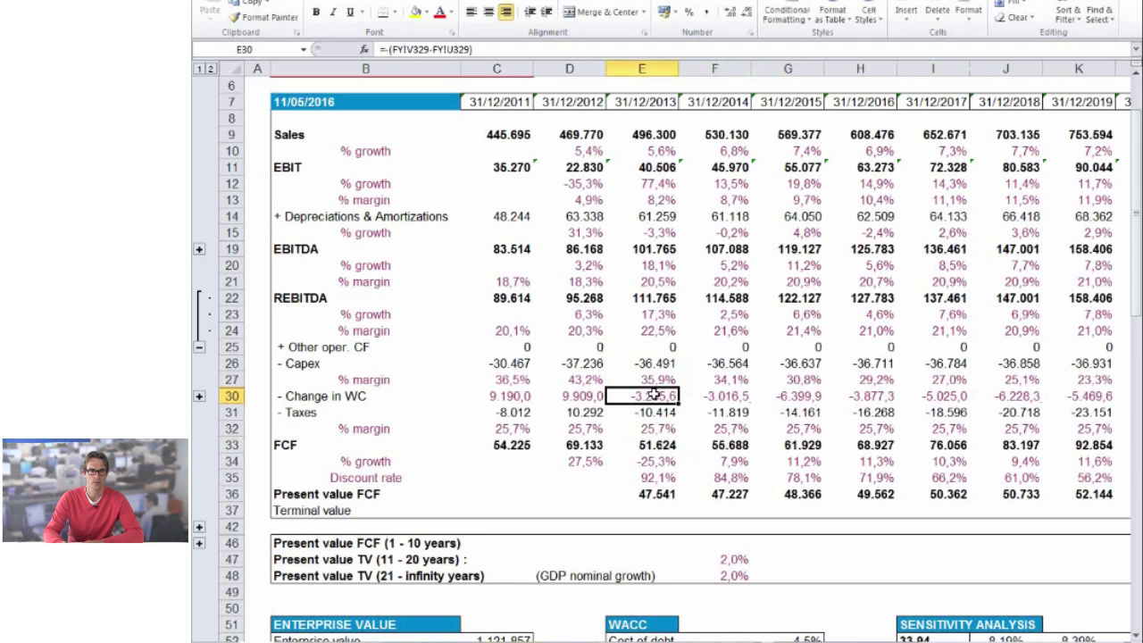
- Review the 2013 items between REBITDA and Taxes, including the formulas for the Capex margin and taxes
{"action": "key", "text": "Up"}
{"action": "key", "text": "Up"}
{"action": "key", "text": "Up"}
{"action": "key", "text": "Up"}
{"action": "key", "text": "Up"}
{"action": "key", "text": "Down"}
{"action": "key", "text": "Down"}
{"action": "key", "text": "Down"}
{"action": "key", "text": "Down"}
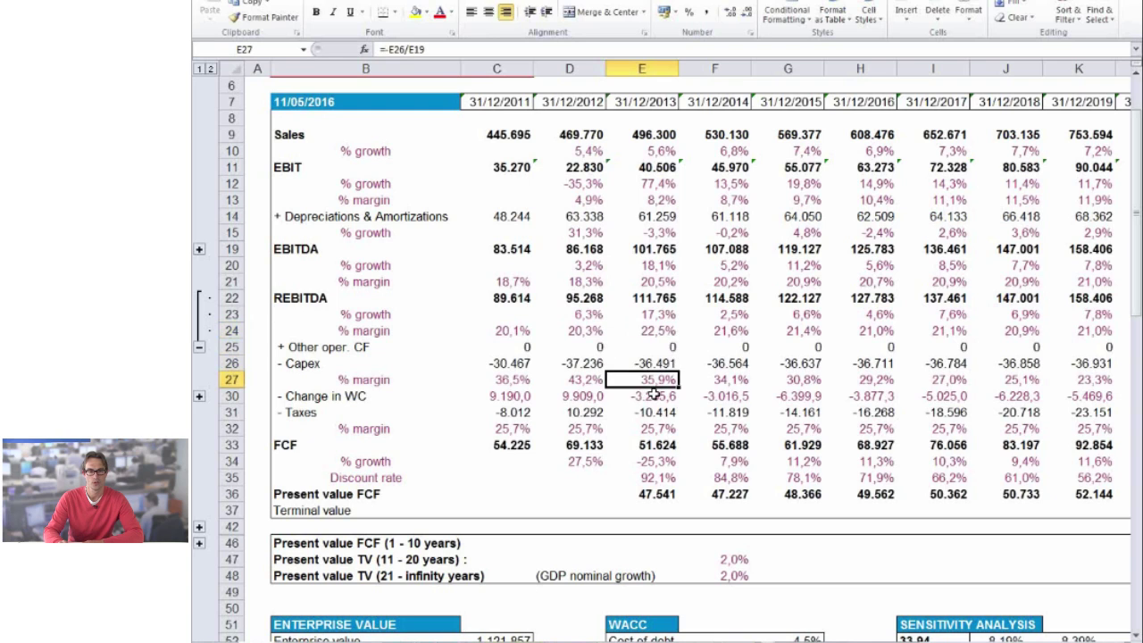
{"action": "key", "text": "Down"}
{"action": "key", "text": "Down"}
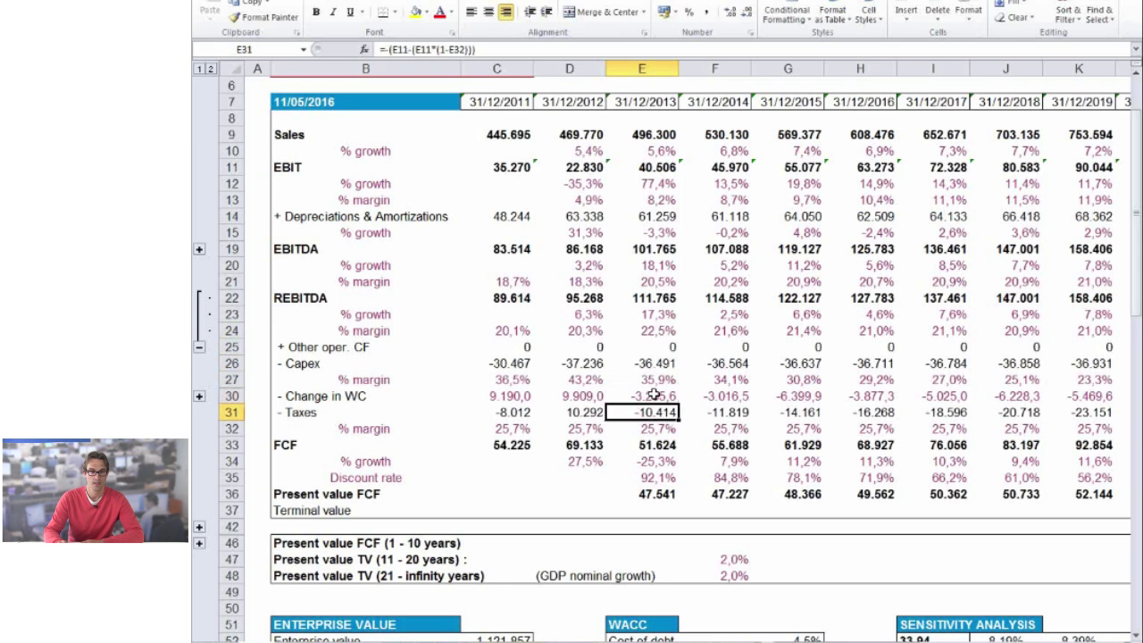
- Check the 2013 tax rate beneath Taxes and compare the FCF formulas for 2013 and 2014
{"action": "key", "text": "Down"}
{"action": "key", "text": "Up"}
{"action": "key", "text": "Down"}
{"action": "key", "text": "Down"}
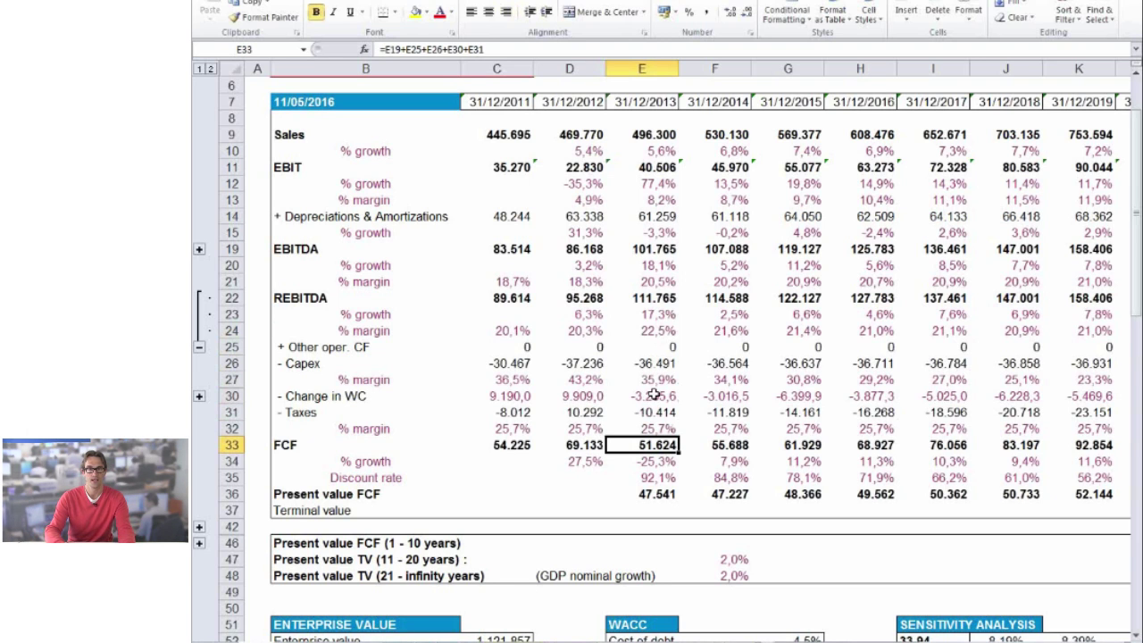
{"action": "key", "text": "Left"}
{"action": "key", "text": "Right"}
{"action": "key", "text": "Right"}
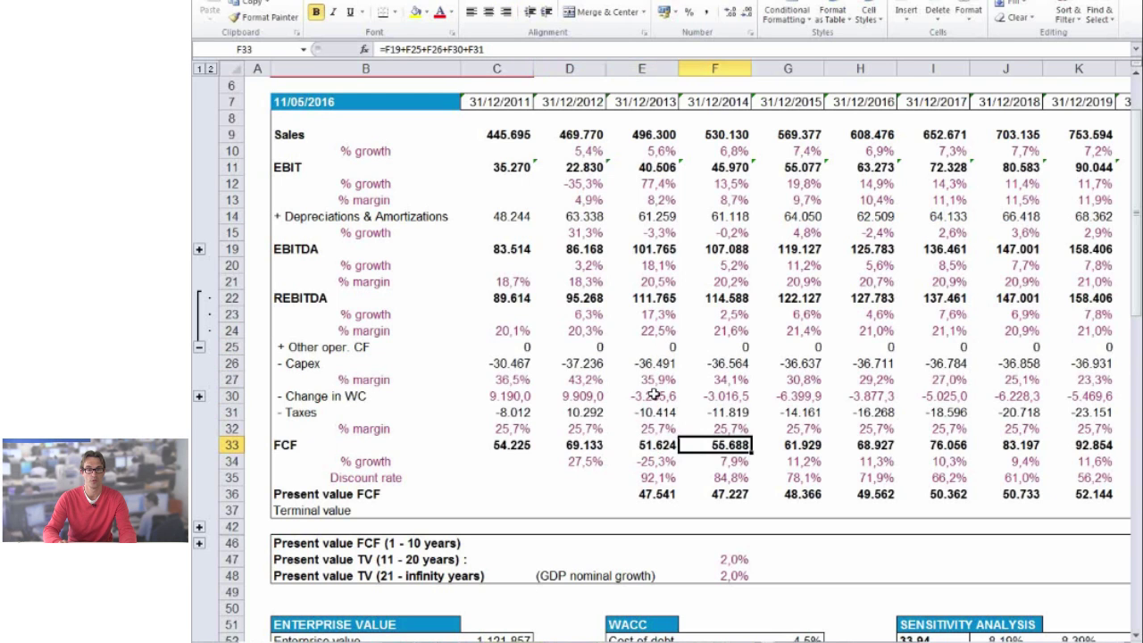
- Display the cells feeding the 2014 FCF formula and return to the 2013 FCF
{"action": "key", "text": "Right"}
{"action": "key", "text": "Right"}
{"action": "key", "text": "Left"}
{"action": "key", "text": "Left"}
{"action": "key", "text": "F2"}
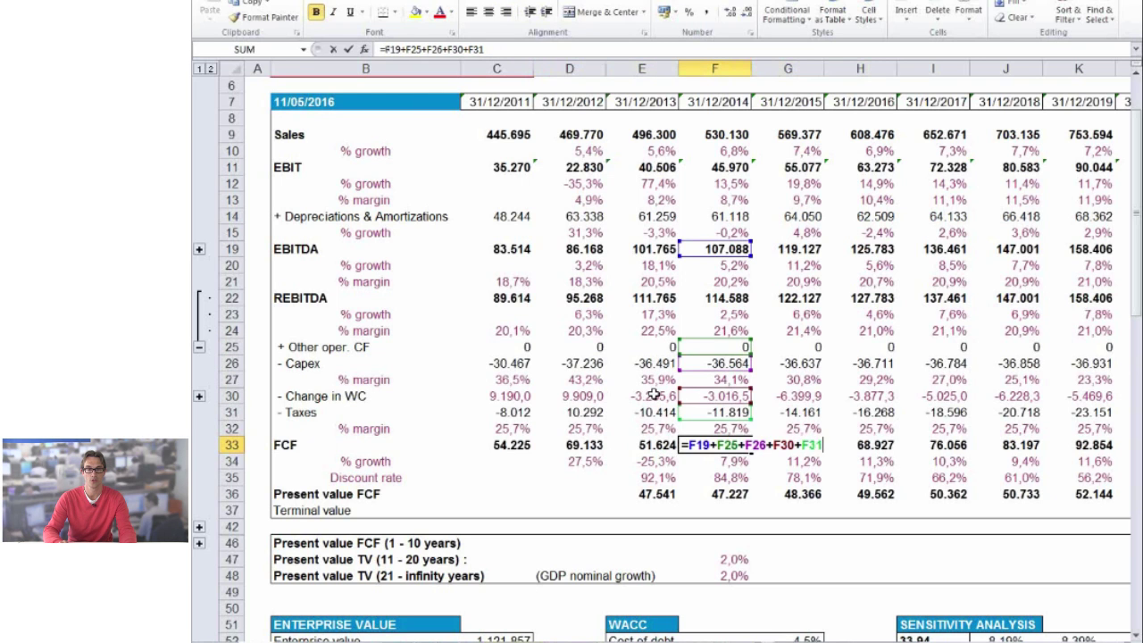
{"action": "key", "text": "Escape"}
{"action": "key", "text": "Left"}
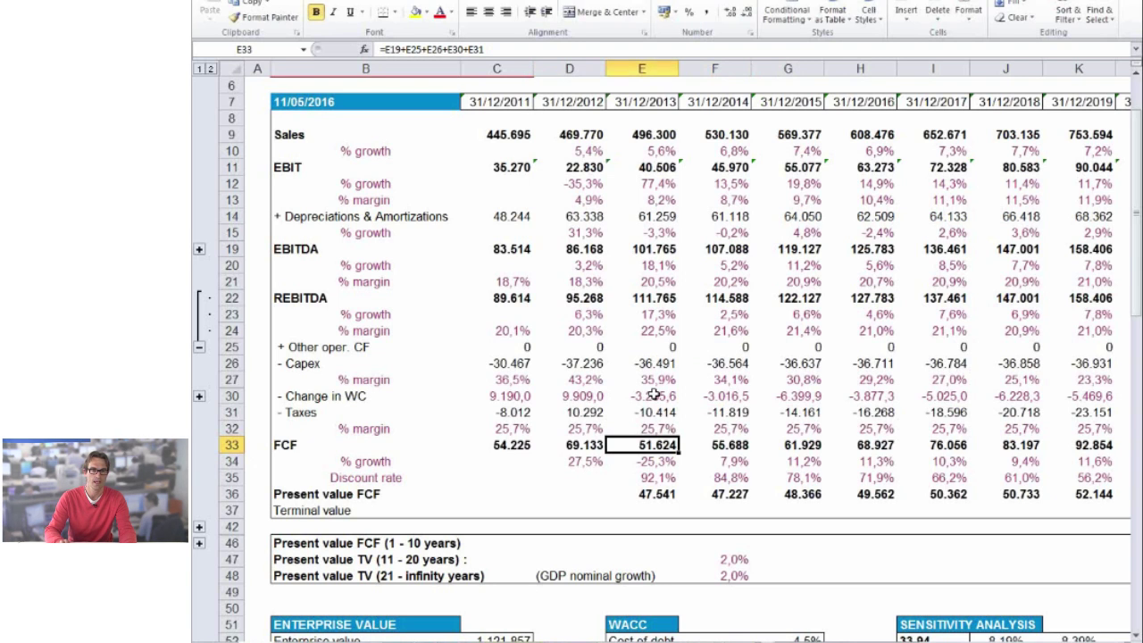
- Check the FCF formulas from 2014 through 2019 and switch to the Bolero webinar presentation in PowerPoint
{"action": "key", "text": "Right"}
{"action": "key", "text": "Right"}
{"action": "key", "text": "Right"}
{"action": "key", "text": "Right"}
{"action": "key", "text": "Right"}
{"action": "key", "text": "Right"}
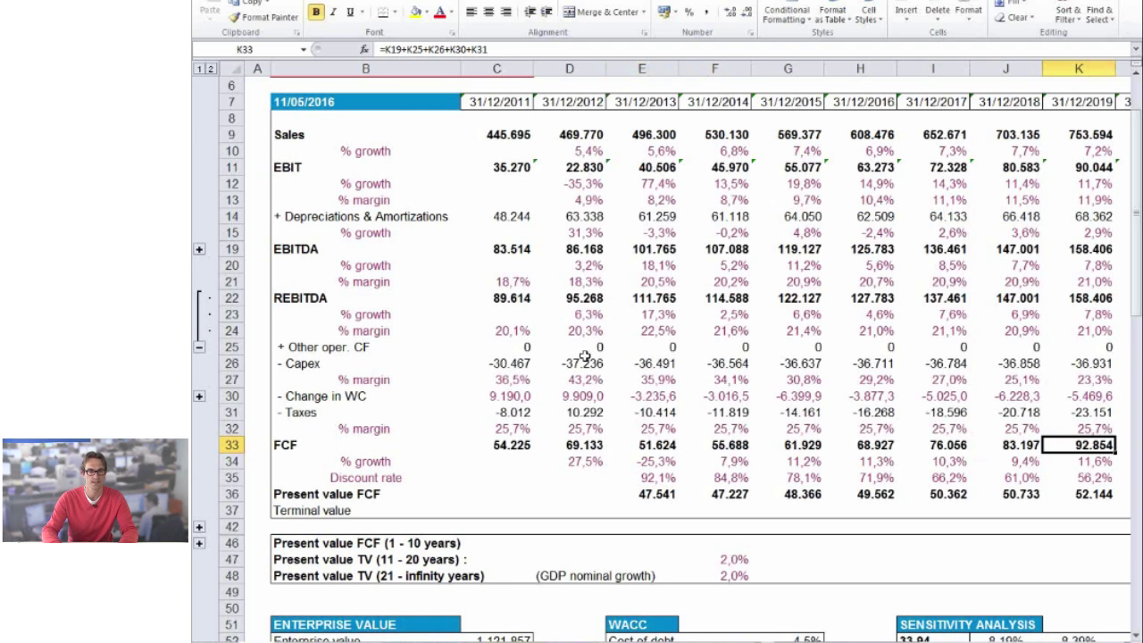
{"action": "key", "text": "alt+Tab"}
{"action": "key", "text": "alt+Tab"}
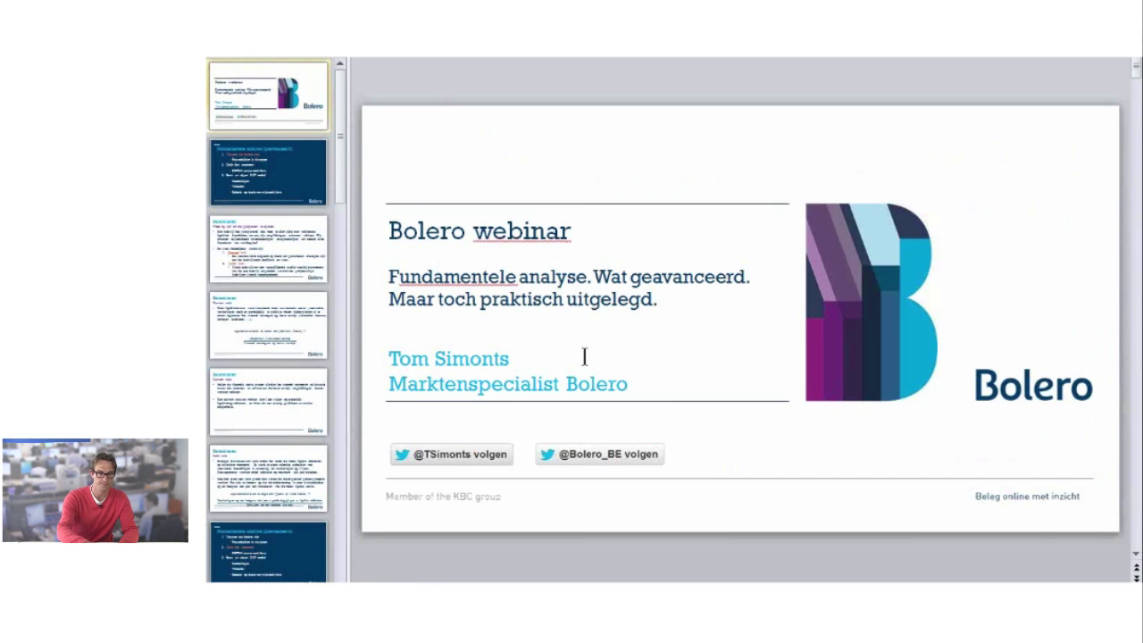
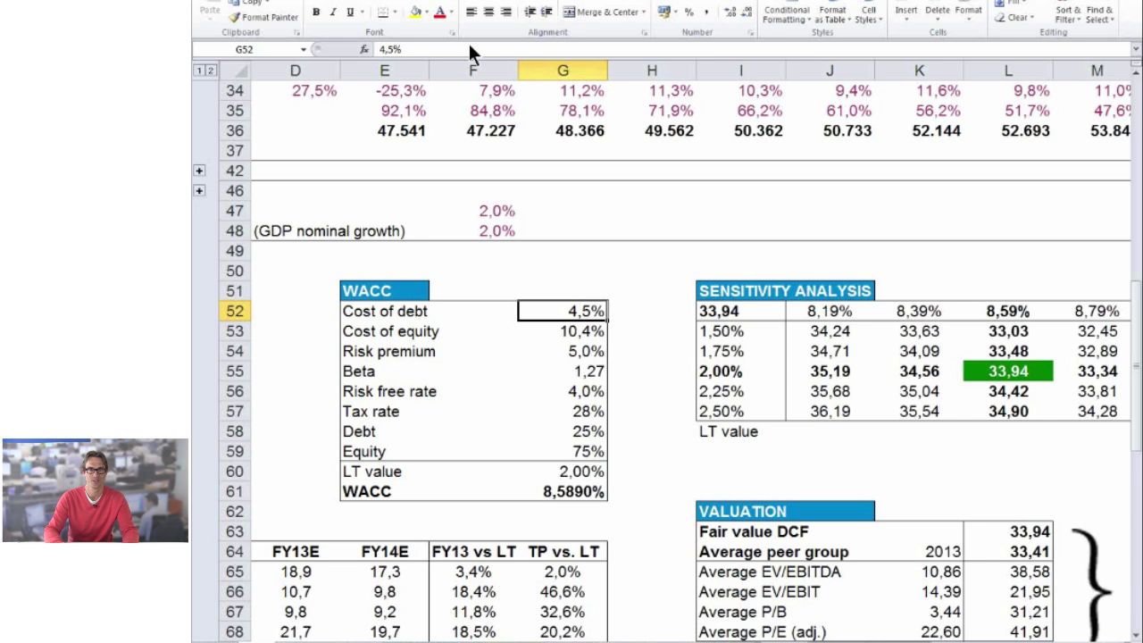
- Inspect the Cost of debt entry and display the cells feeding the Cost of equity formula in the WACC table
{"action": "key", "text": "BackSpace"}
{"action": "key", "text": "Escape"}
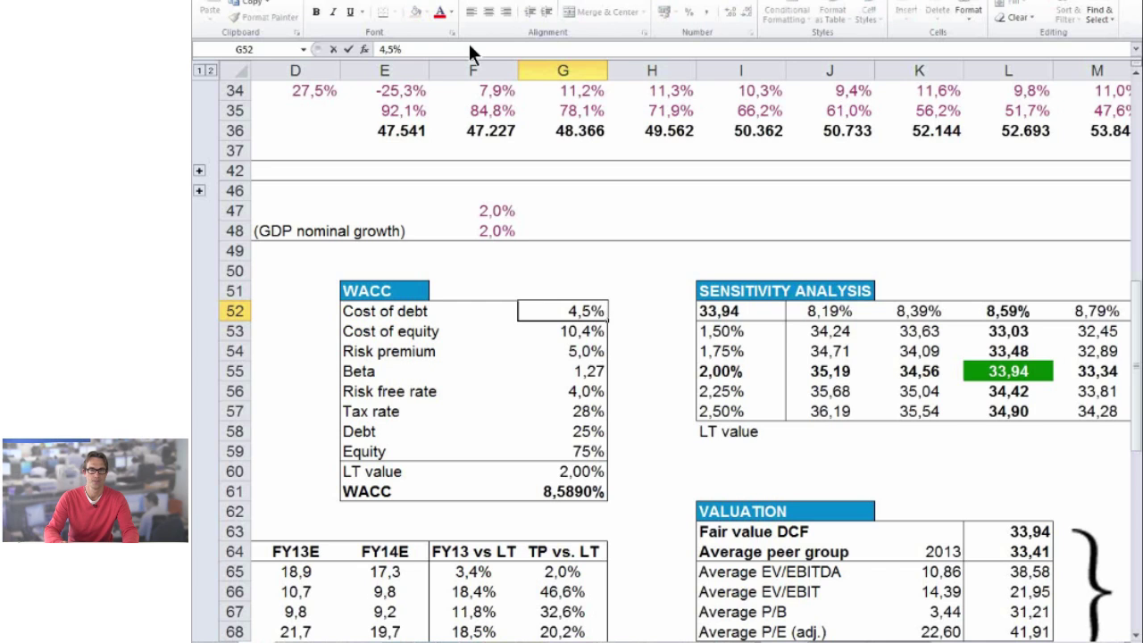
{"action": "key", "text": "Down"}
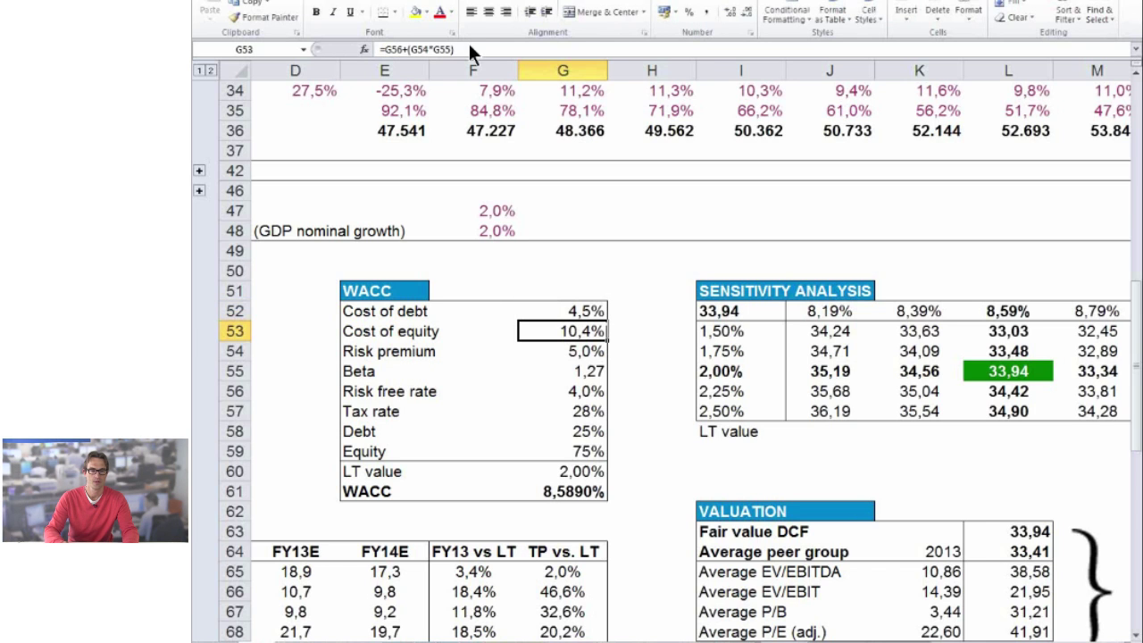
{"action": "key", "text": "F2"}
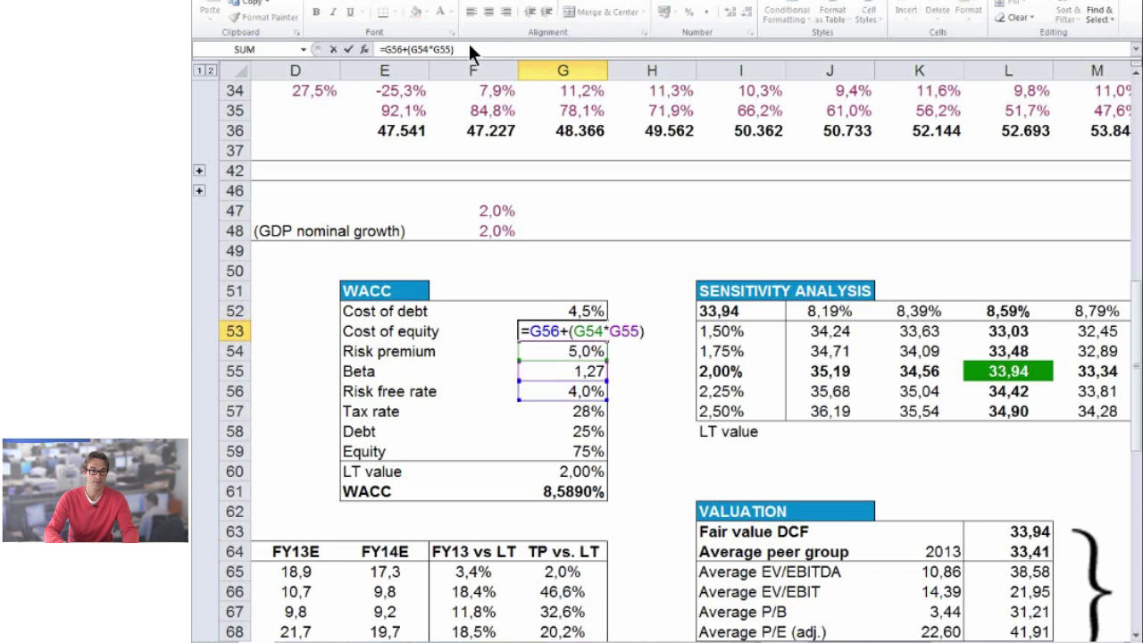
- Examine the Risk free rate, Risk premium and Beta inputs behind the cost of equity
{"action": "left_click", "coordinate": [589, 390]}
{"action": "left_click", "coordinate": [580, 351]}
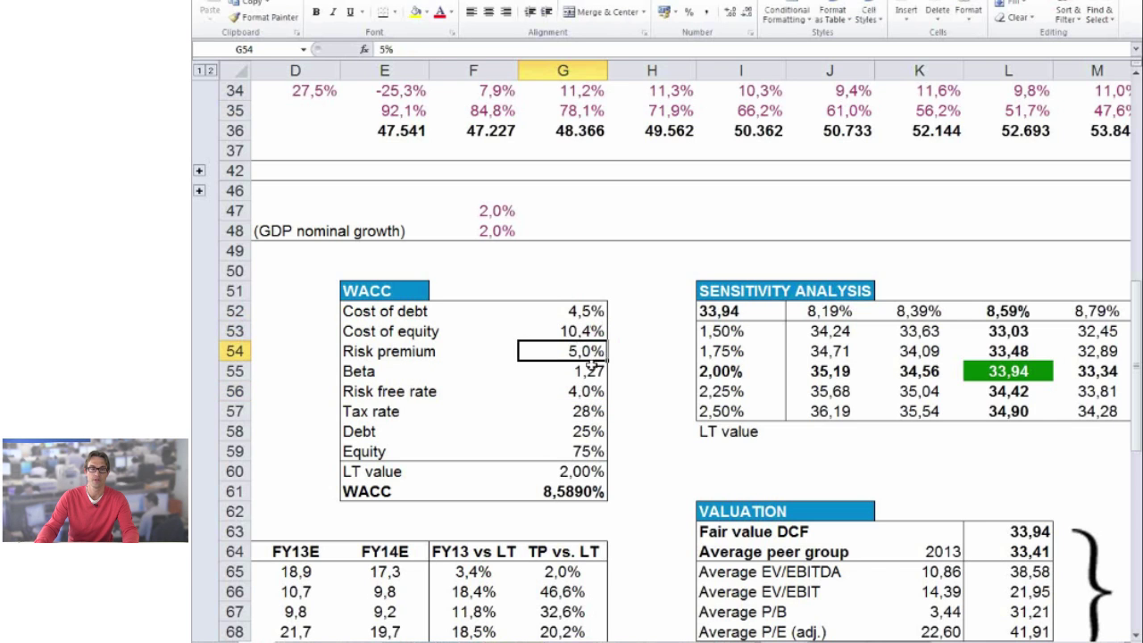
{"action": "left_click", "coordinate": [591, 370]}
{"action": "left_click", "coordinate": [583, 353]}
{"action": "left_click", "coordinate": [589, 371]}
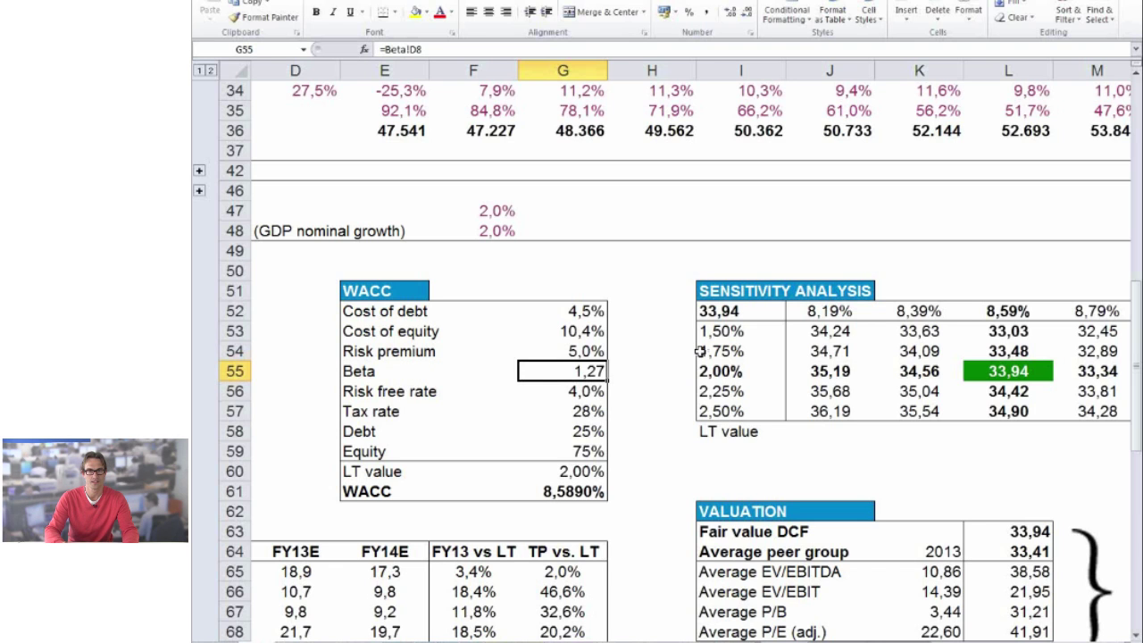
- Highlight the Beta row in the WACC table and set Beta to 1
{"action": "key", "text": "Left"}
{"action": "key", "text": "Left"}
{"action": "key", "text": "shift+Right"}
{"action": "key", "text": "shift+Right"}
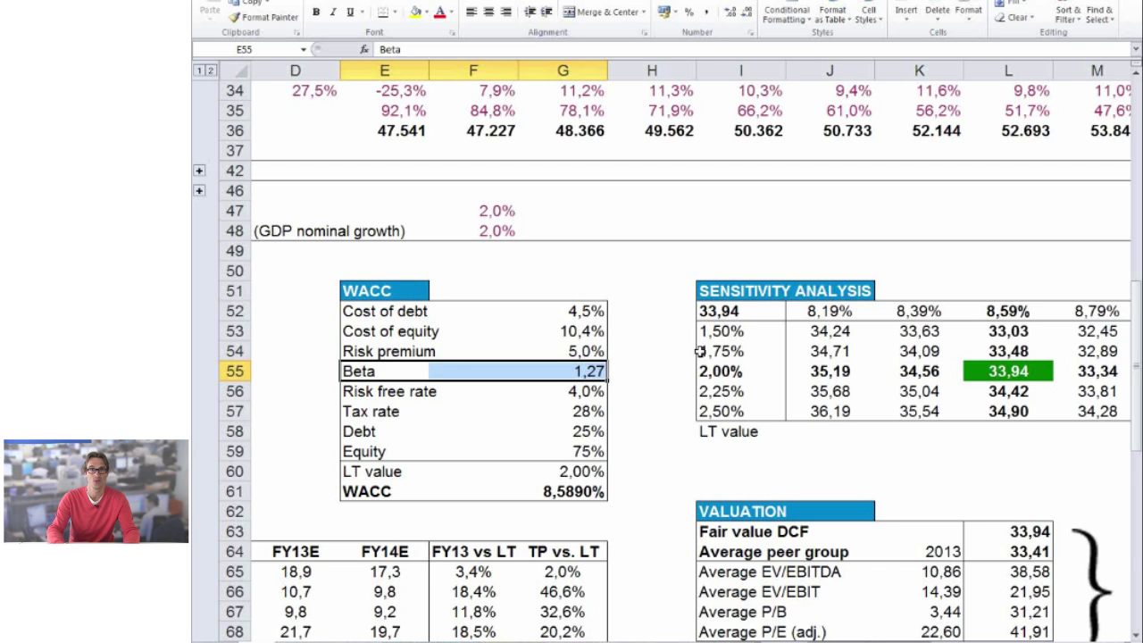
{"action": "key", "text": "Right"}
{"action": "key", "text": "Right"}
{"action": "type", "text": "1"}
{"action": "key", "text": "Return"}
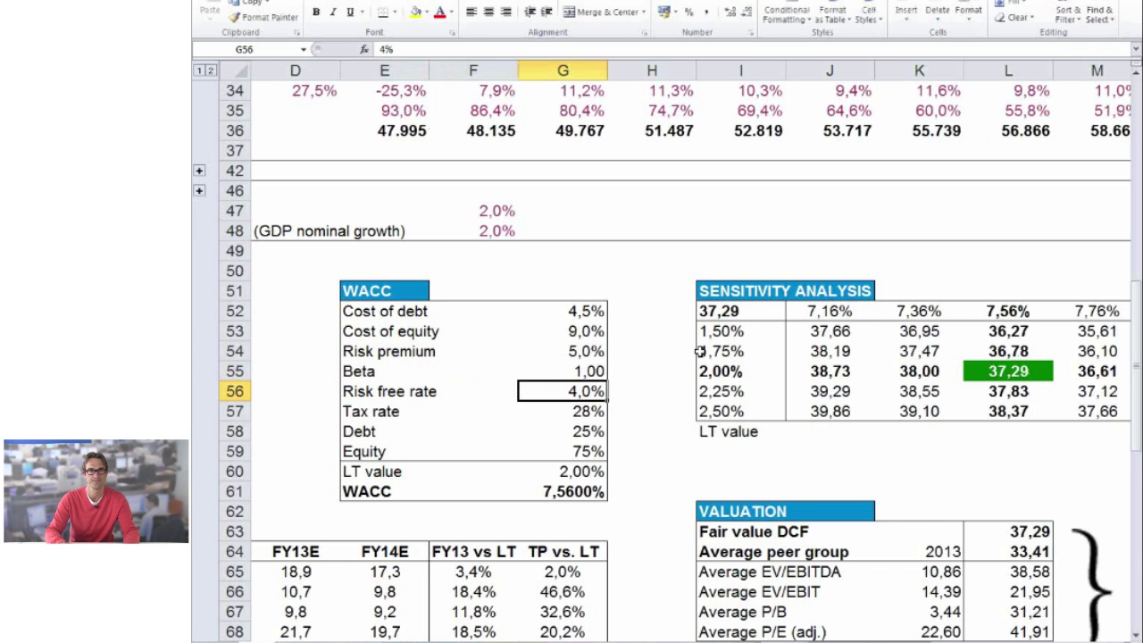
- Set the Risk premium in the WACC table to 7%
{"action": "key", "text": "Up"}
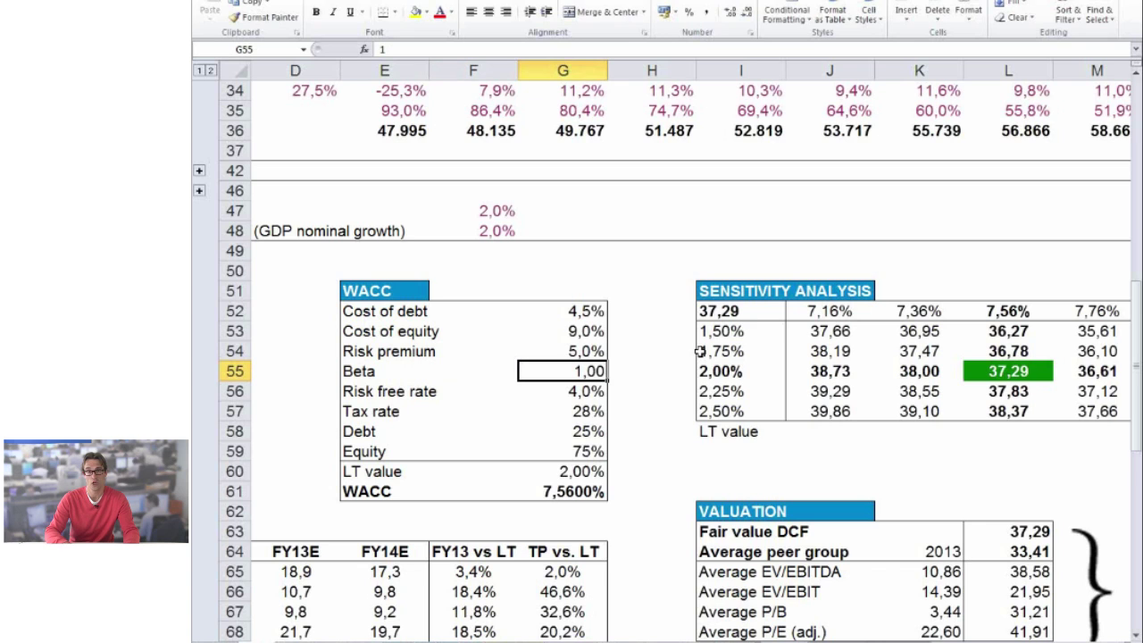
{"action": "key", "text": "Up"}
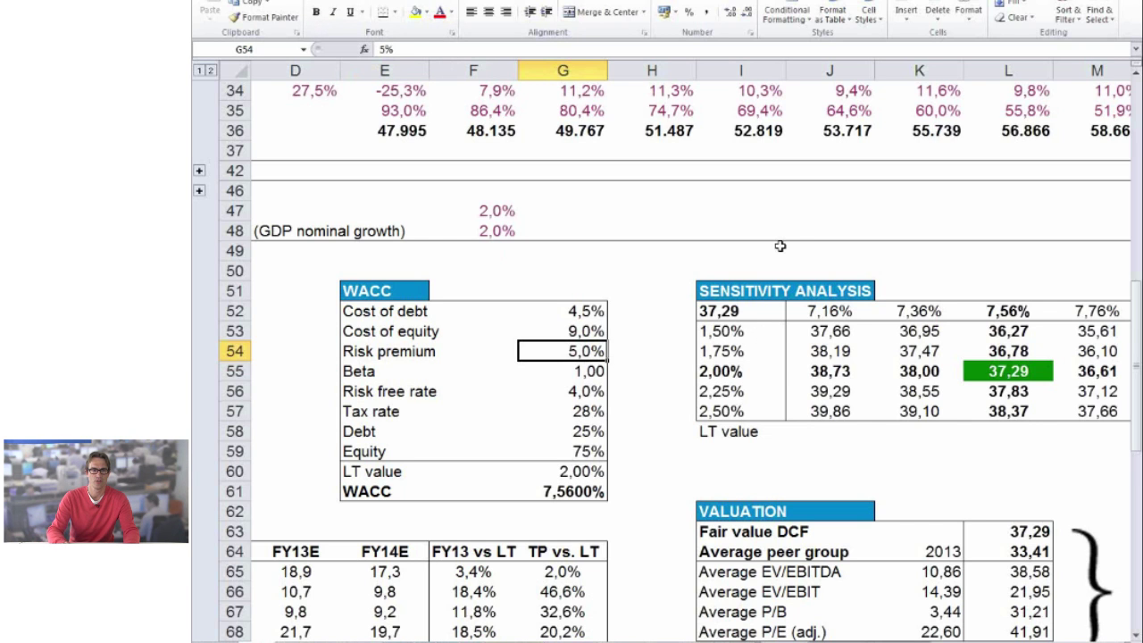
{"action": "type", "text": "7"}
{"action": "key", "text": "Return"}
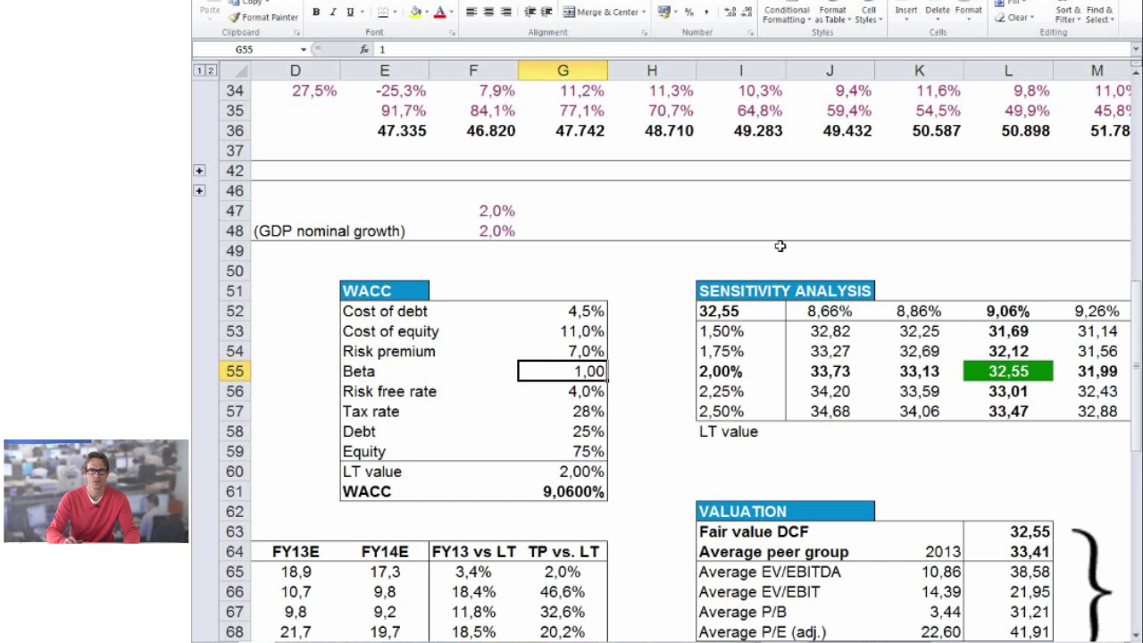
- Undo the Risk premium and Beta changes and go back up to the Cost of debt
{"action": "key", "text": "ctrl+z"}
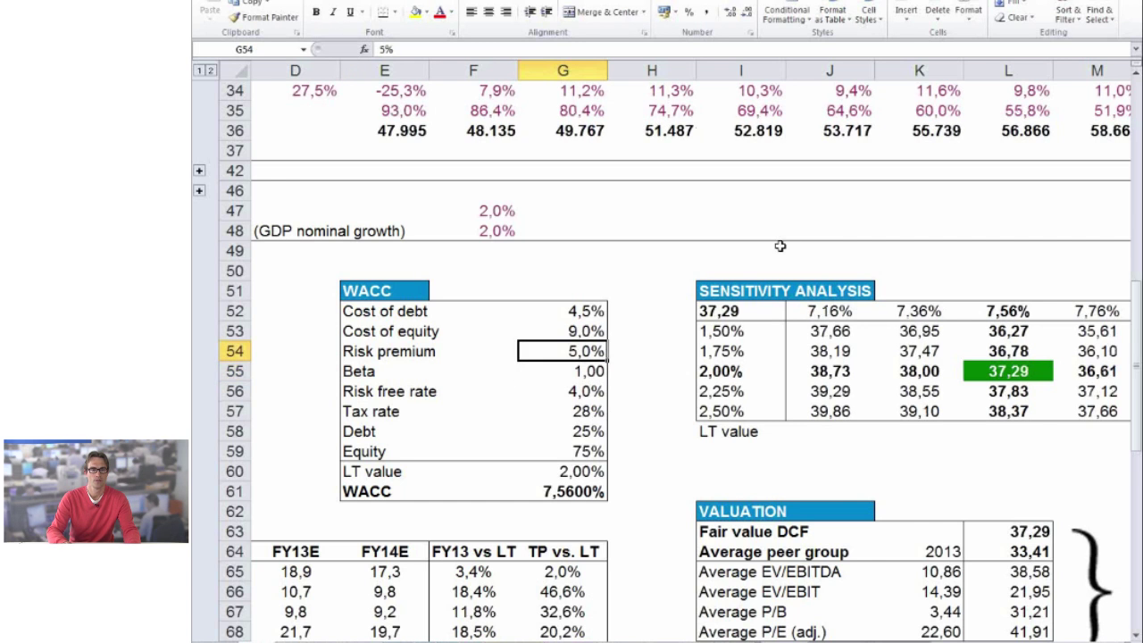
{"action": "key", "text": "ctrl+z"}
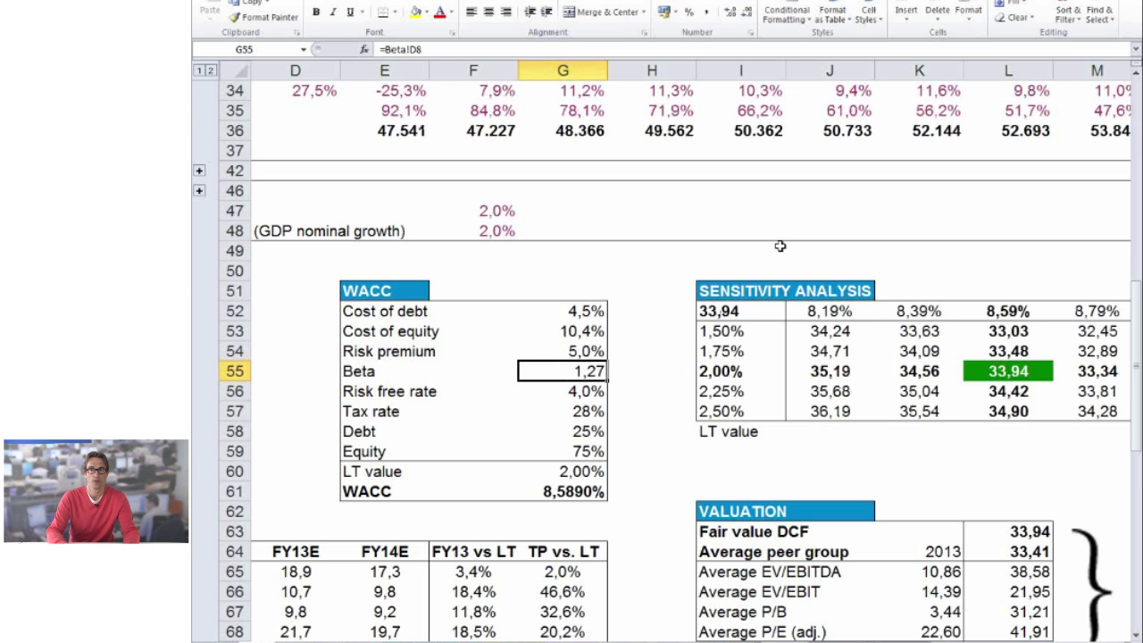
{"action": "key", "text": "Up"}
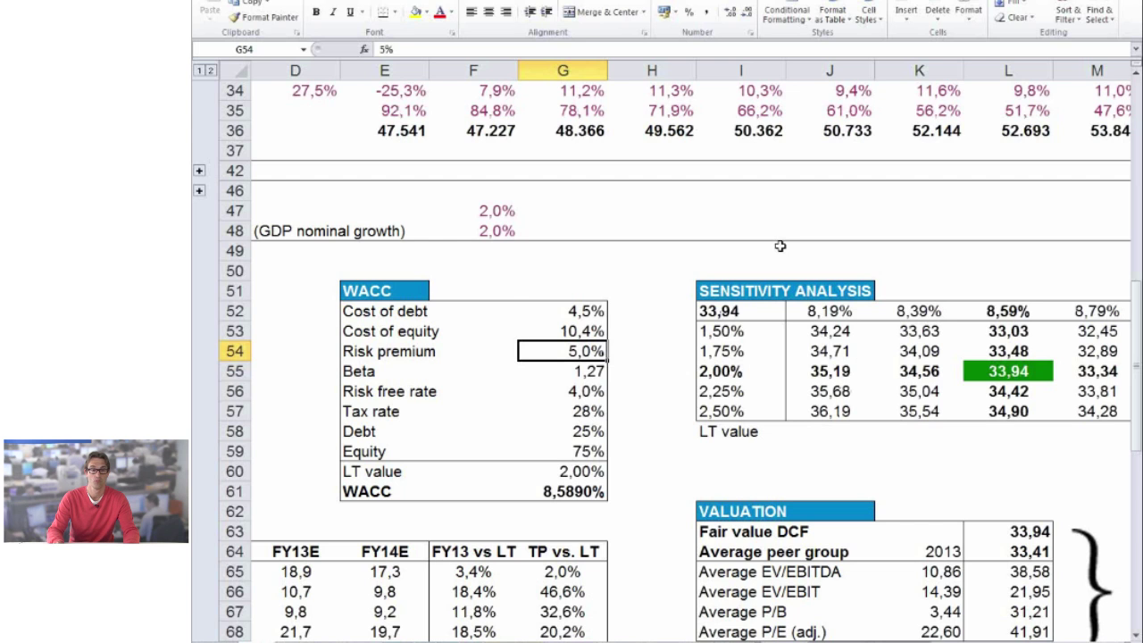
{"action": "key", "text": "Up"}
{"action": "key", "text": "Up"}
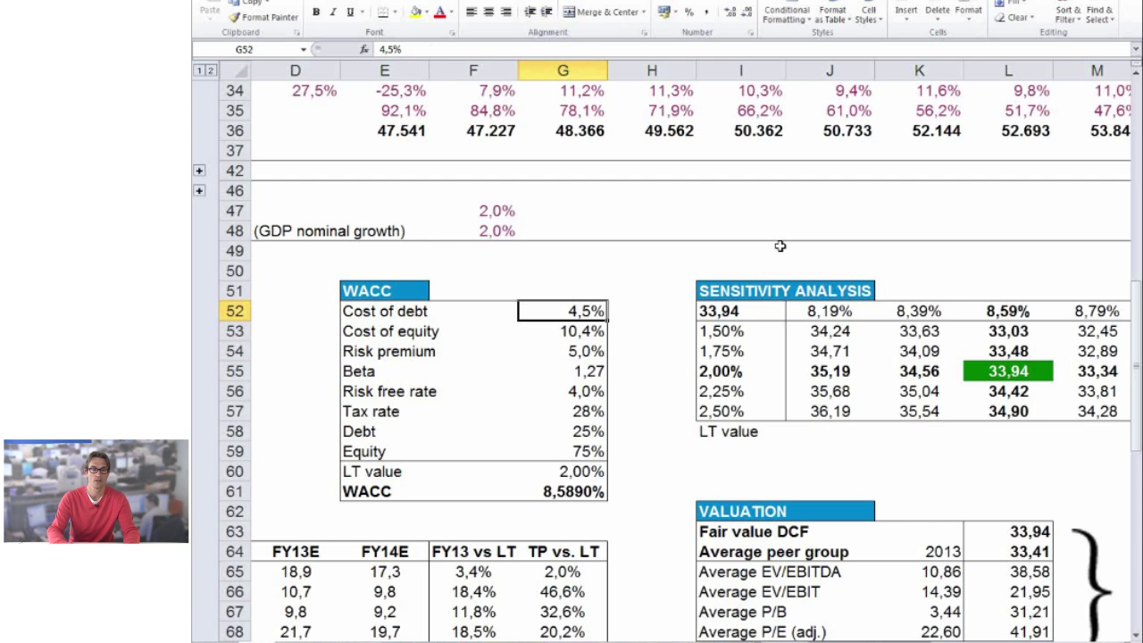
- Highlight the WACC inputs from Cost of debt to Risk free rate, and reduce the selection to Cost of debt
{"action": "key", "text": "shift+Down"}
{"action": "key", "text": "shift+Down"}
{"action": "key", "text": "shift+Down"}
{"action": "key", "text": "shift+Down"}
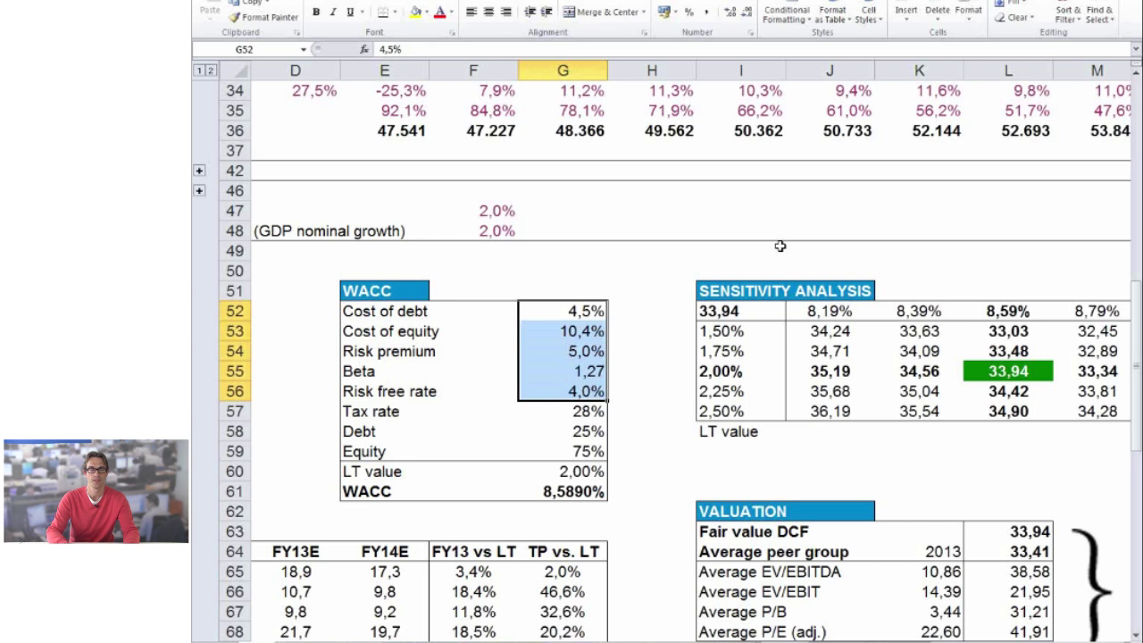
{"action": "key", "text": "shift+Up"}
{"action": "key", "text": "shift+Up"}
{"action": "key", "text": "shift+Up"}
{"action": "key", "text": "shift+Up"}
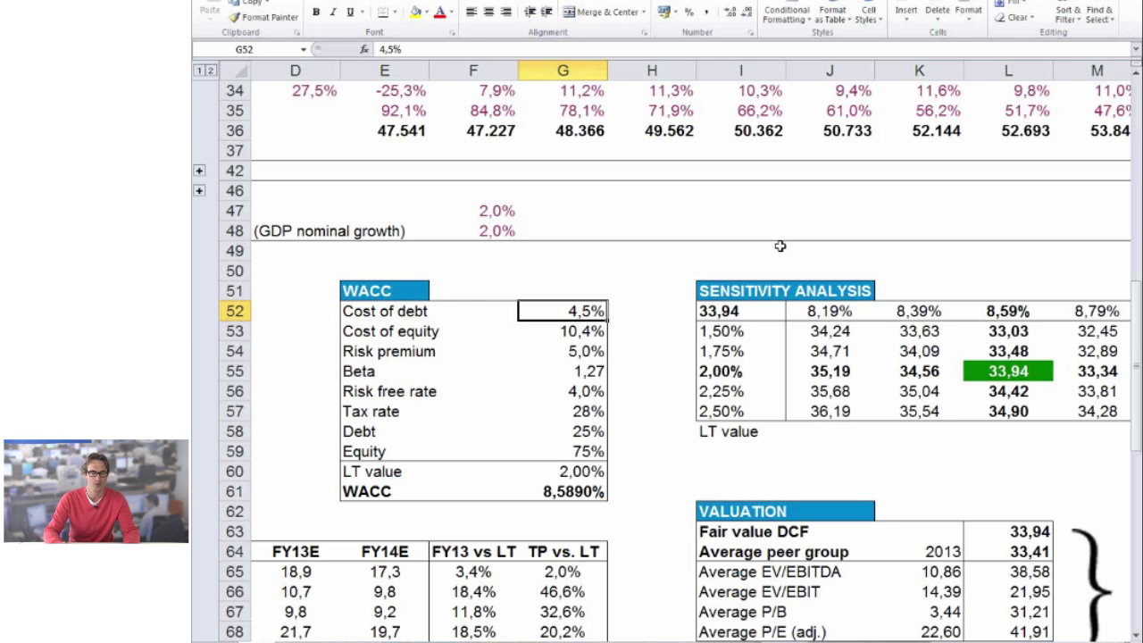
- Compare the Risk premium and Cost of debt entries and check the Cost of equity formula
{"action": "key", "text": "Down"}
{"action": "key", "text": "Down"}
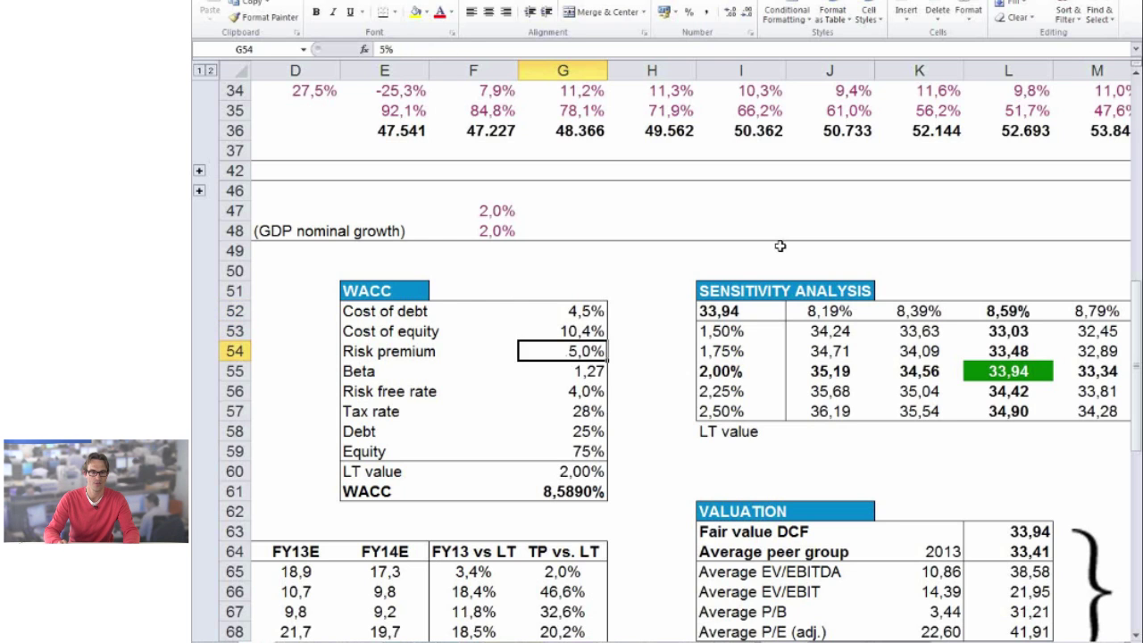
{"action": "key", "text": "Up"}
{"action": "key", "text": "Up"}
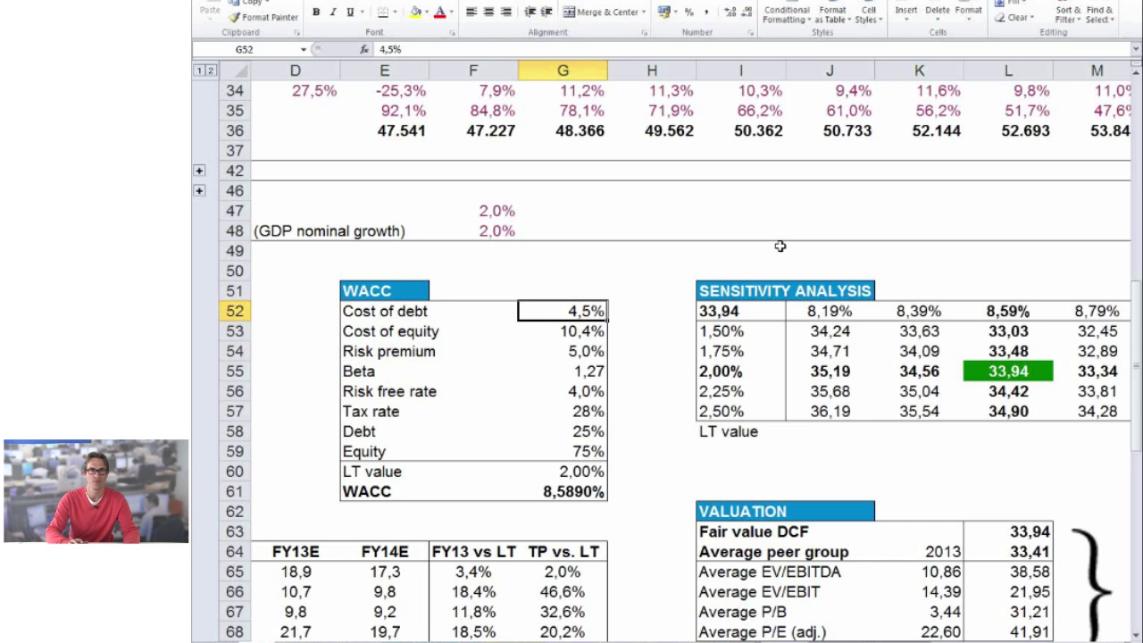
{"action": "key", "text": "Down"}
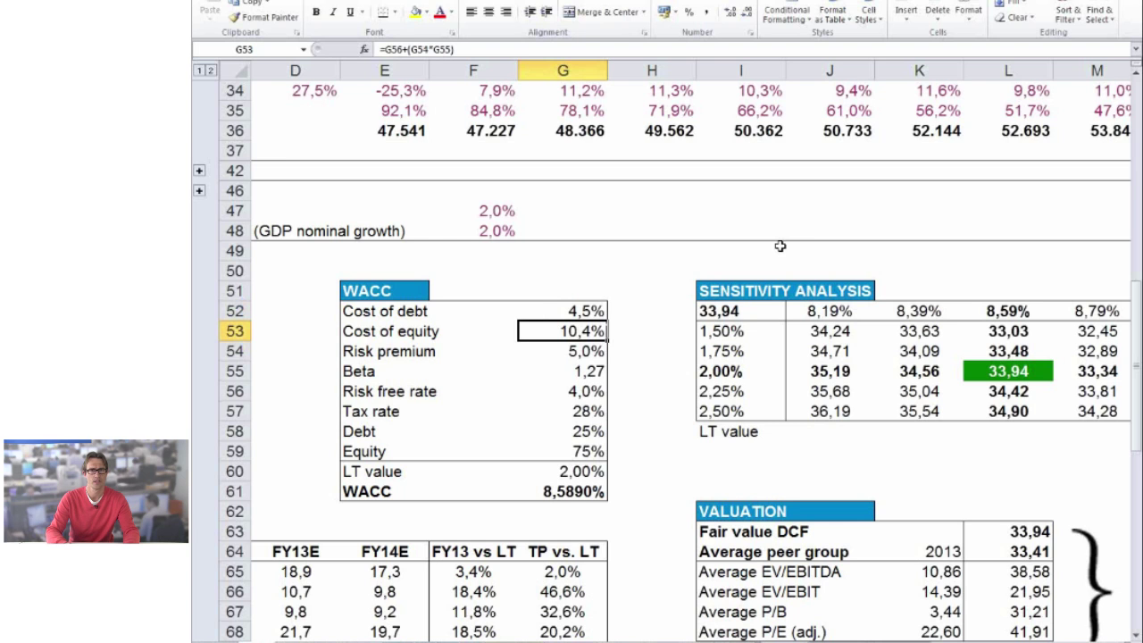
- Display the cells feeding the WACC formula and leave the formula unchanged
{"action": "key", "text": "Down"}
{"action": "key", "text": "Down"}
{"action": "key", "text": "Down"}
{"action": "key", "text": "Down"}
{"action": "key", "text": "Down"}
{"action": "key", "text": "Down"}
{"action": "key", "text": "Down"}
{"action": "key", "text": "Down"}
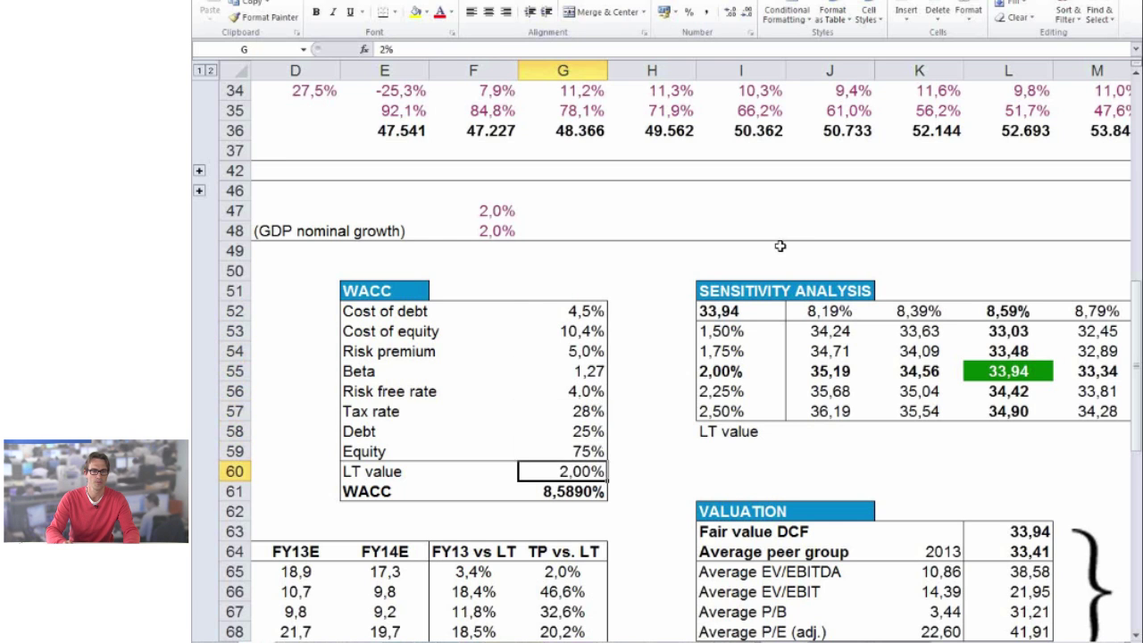
{"action": "key", "text": "F2"}
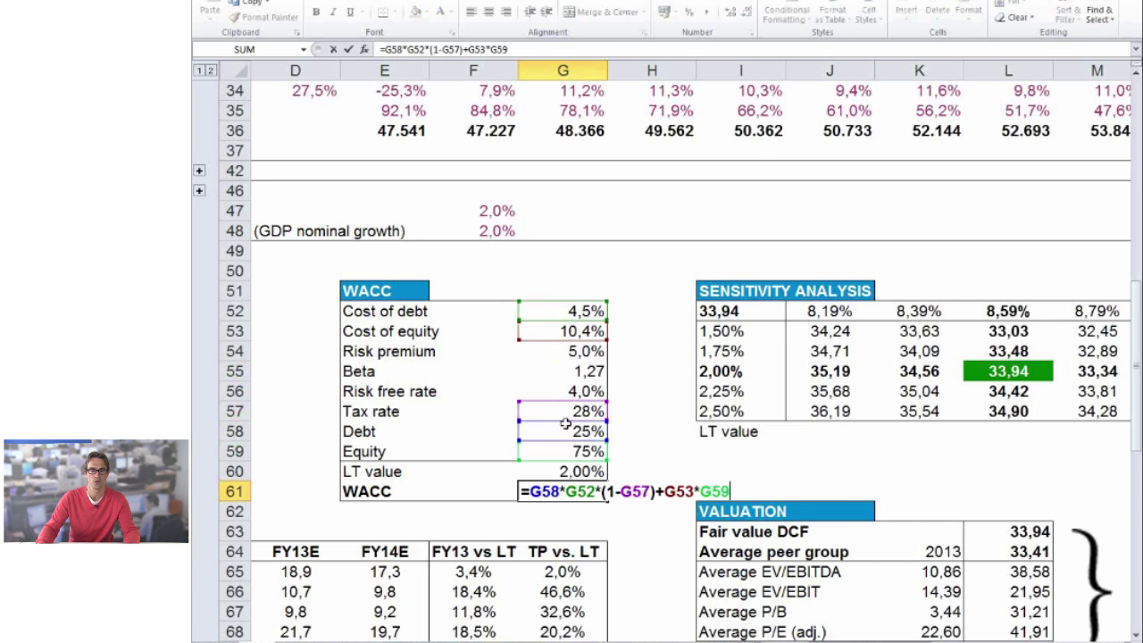
{"action": "left_click", "coordinate": [651, 434]}
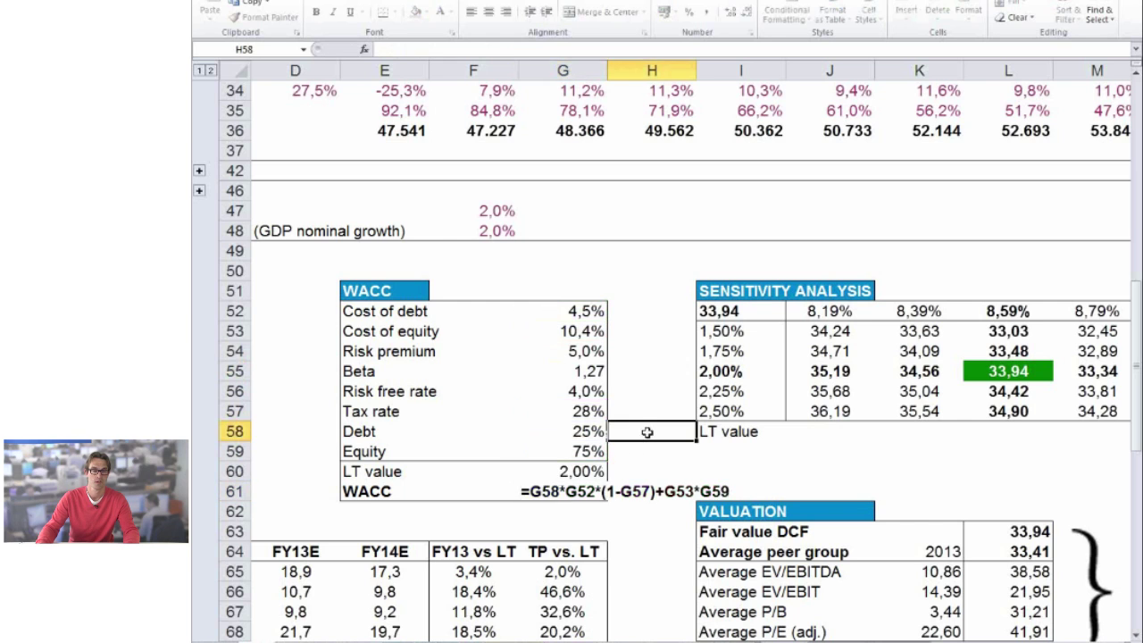
{"action": "left_click", "coordinate": [590, 490]}
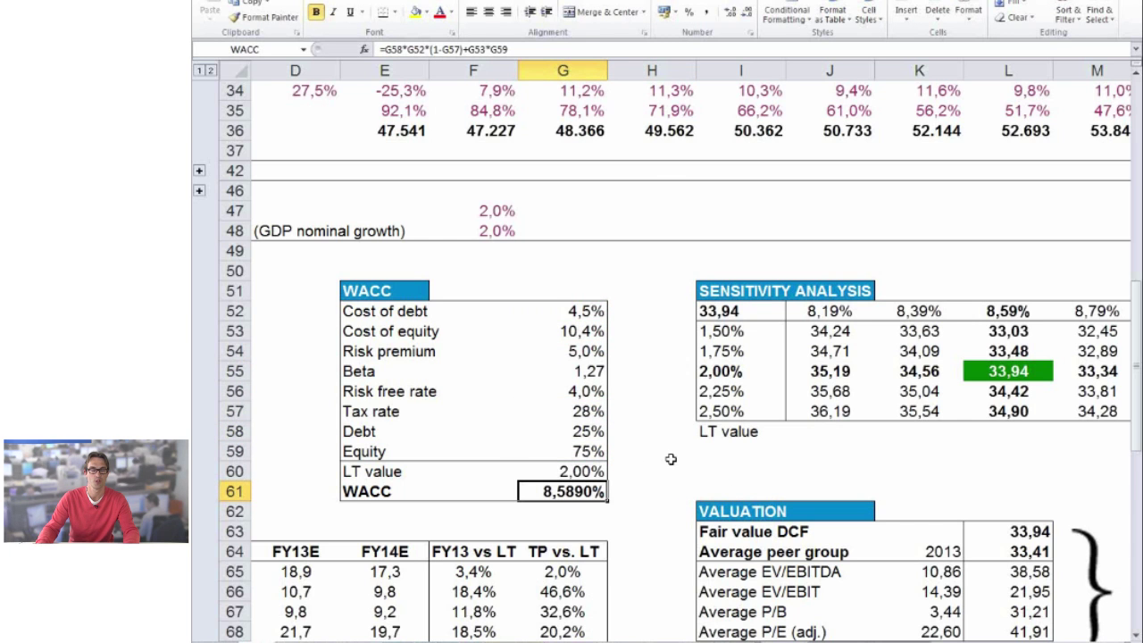
- Review the WACC inputs from Cost of debt down to the Debt and Equity weights, ending on the WACC result
{"action": "left_click", "coordinate": [581, 311]}
{"action": "key", "text": "Down"}
{"action": "key", "text": "Down"}
{"action": "key", "text": "Down"}
{"action": "key", "text": "Down"}
{"action": "key", "text": "Down"}
{"action": "key", "text": "Down"}
{"action": "key", "text": "Down"}
{"action": "key", "text": "Up"}
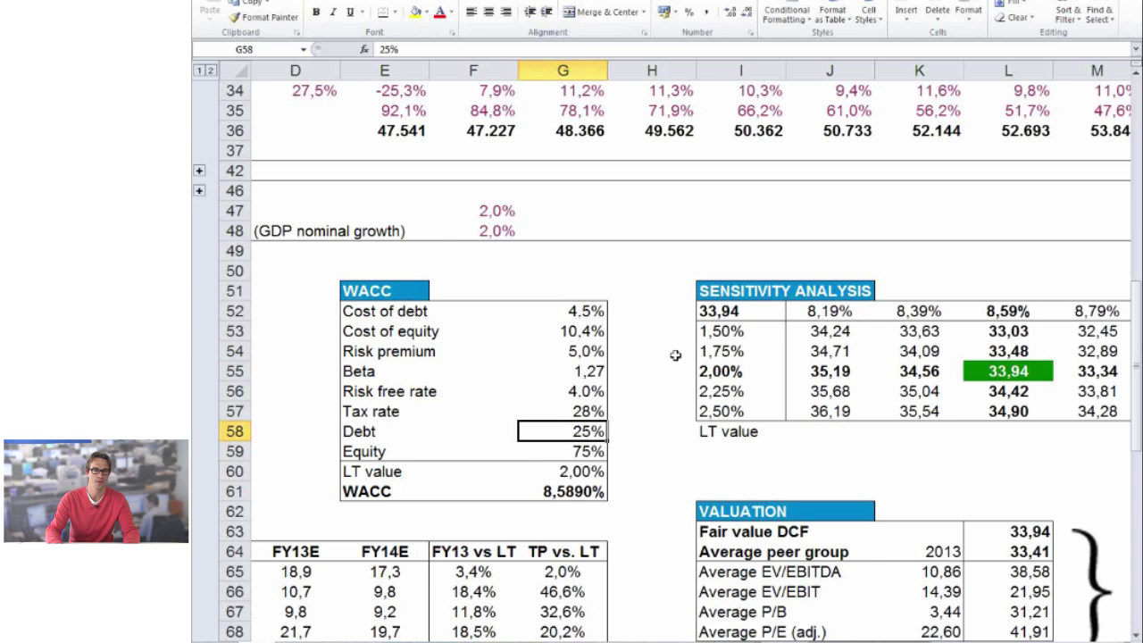
{"action": "key", "text": "Down"}
{"action": "key", "text": "Down"}
{"action": "key", "text": "Down"}
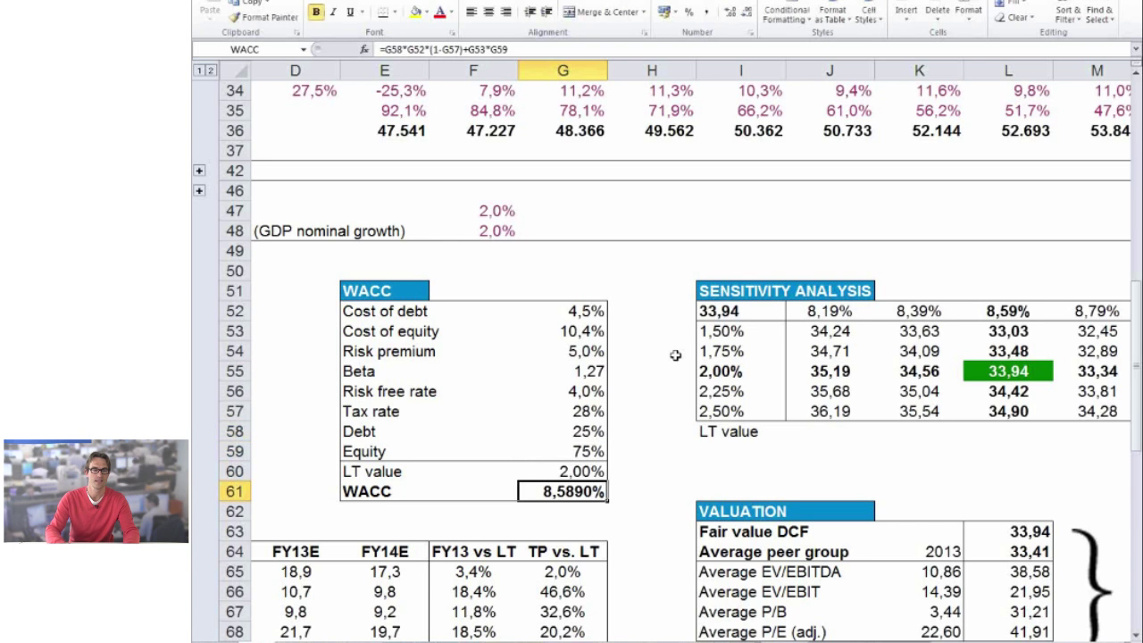
- Set the Debt weight to 75% and the Equity weight to 25%, and check the WACC
{"action": "key", "text": "Up"}
{"action": "key", "text": "Up"}
{"action": "key", "text": "Up"}
{"action": "type", "text": "75"}
{"action": "key", "text": "Return"}
{"action": "type", "text": "25"}
{"action": "key", "text": "Return"}
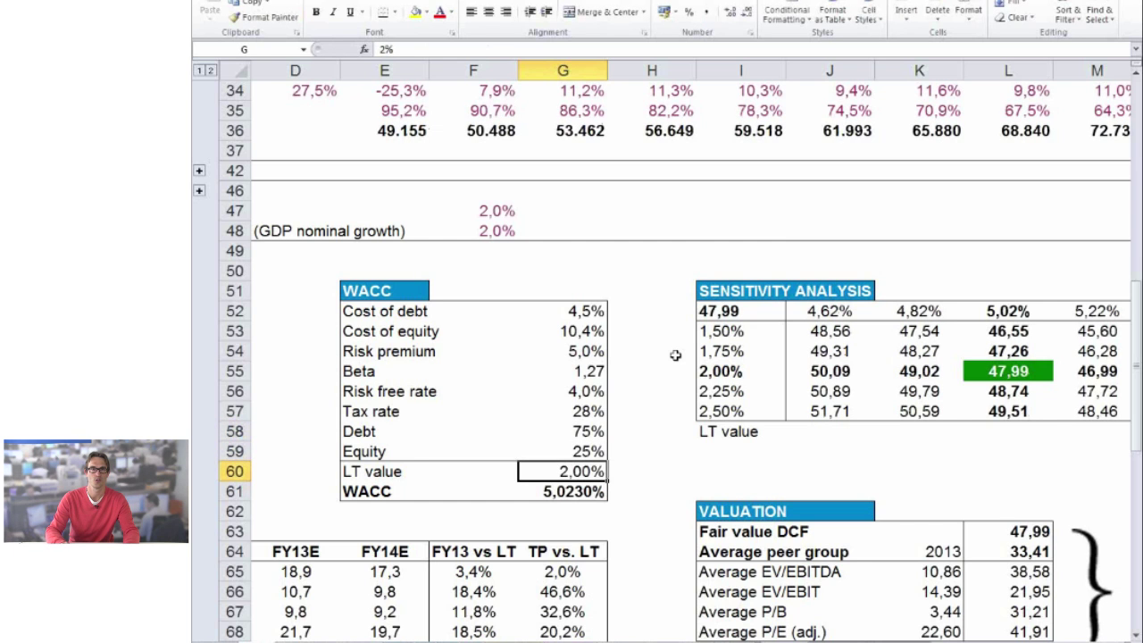
{"action": "key", "text": "Down"}
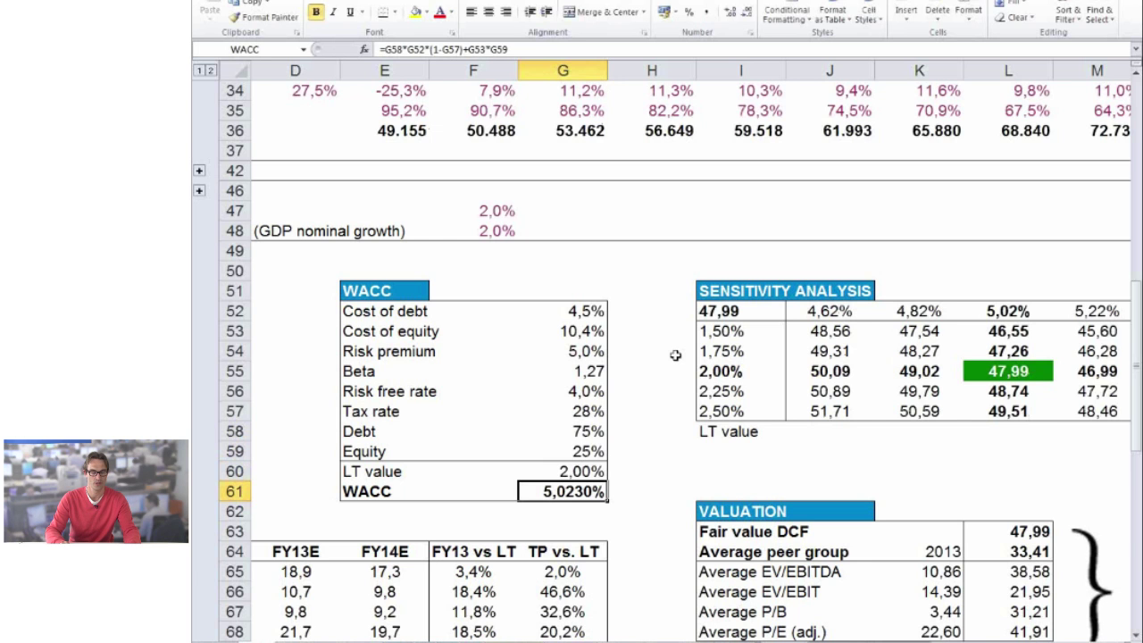
- Undo the Debt and Equity weight changes and go to the fair value per share in the enterprise value table
{"action": "key", "text": "ctrl+z"}
{"action": "key", "text": "ctrl+z"}
{"action": "key", "text": "Left"}
{"action": "key", "text": "Left"}
{"action": "key", "text": "Left"}
{"action": "key", "text": "Left"}
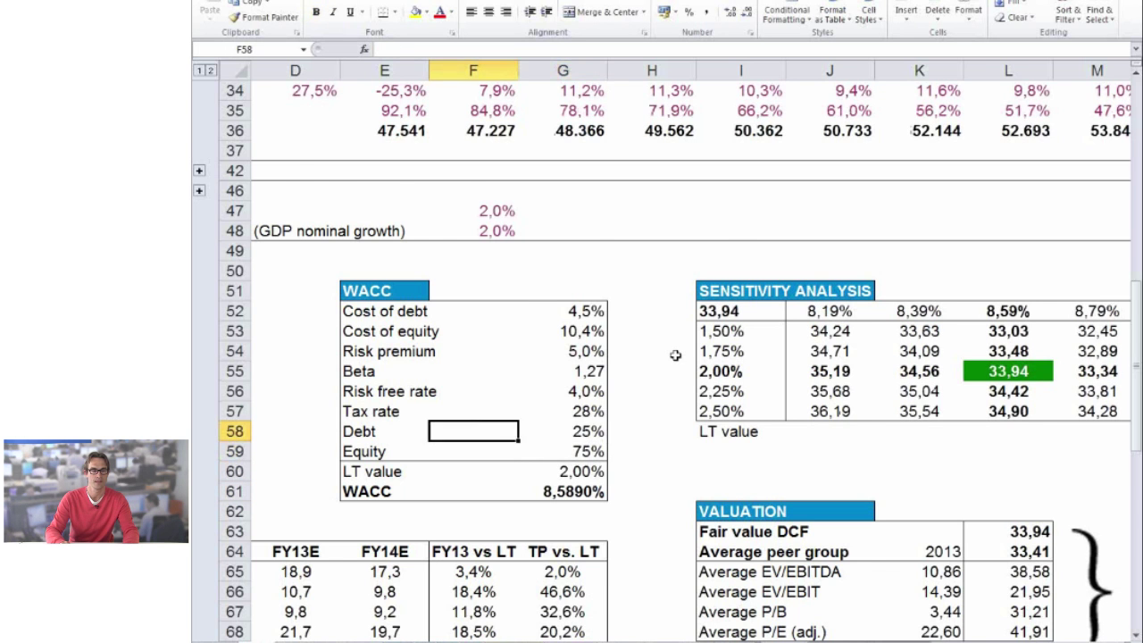
{"action": "key", "text": "Down"}
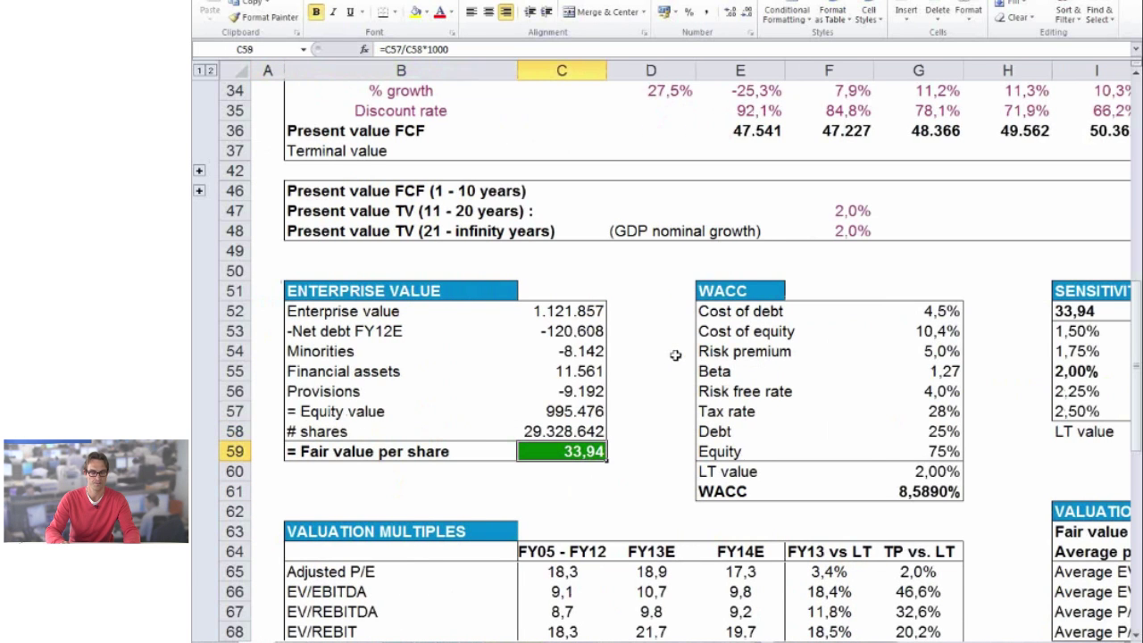
- Redo the weight changes to 75% Debt and 25% Equity
{"action": "key", "text": "ctrl+y"}
{"action": "key", "text": "ctrl+y"}
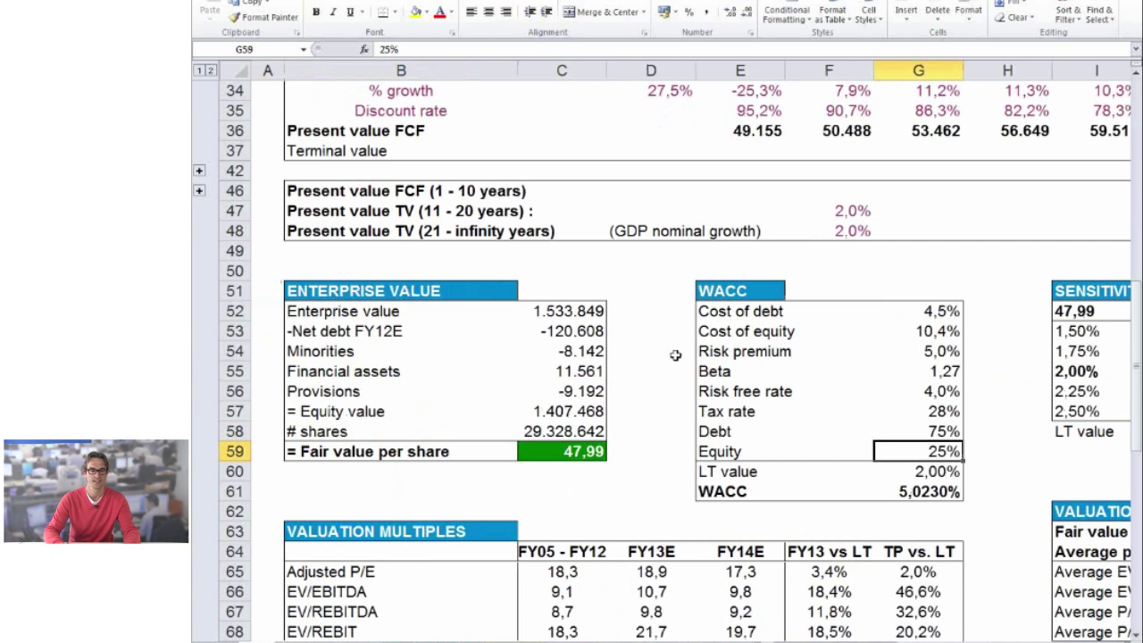
- Undo and redo the Debt and Equity weight changes to compare the fair value per share
{"action": "key", "text": "ctrl+z"}
{"action": "key", "text": "ctrl+z"}
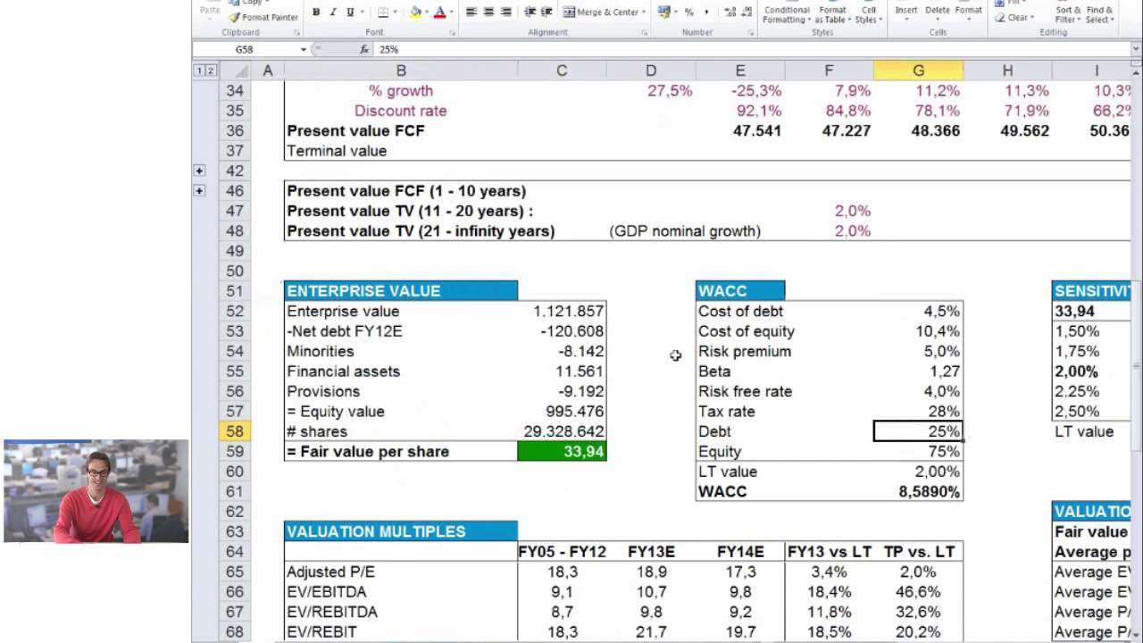
{"action": "key", "text": "ctrl+y"}
{"action": "key", "text": "ctrl+y"}
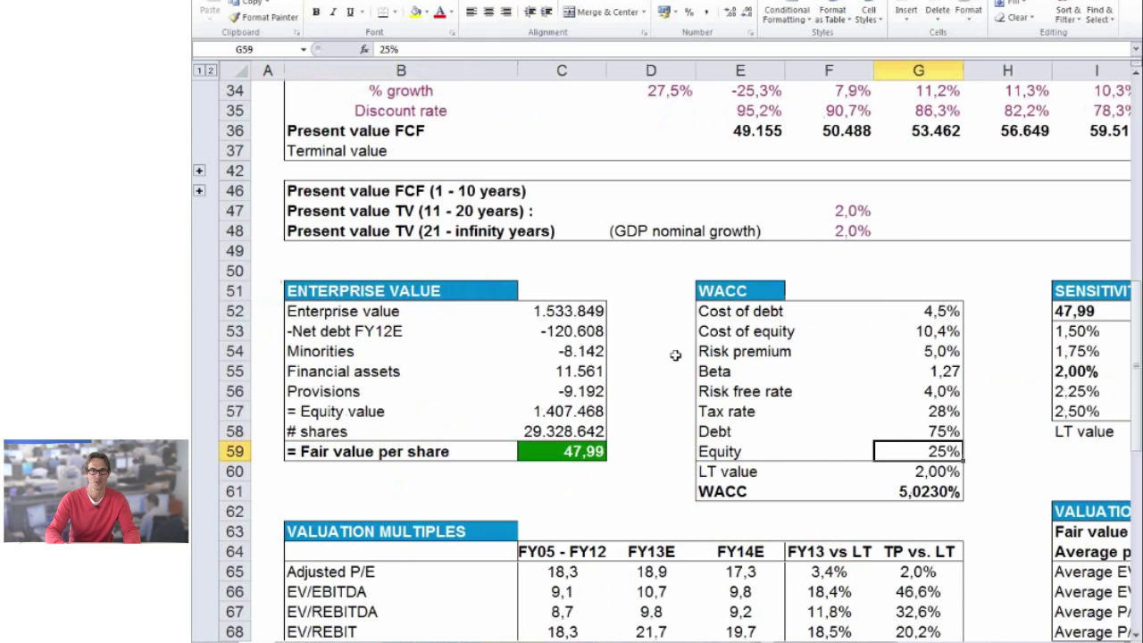
- Set the Debt and Equity weights to 50% each in the WACC table
{"action": "key", "text": "Up"}
{"action": "key", "text": "Up"}
{"action": "key", "text": "Down"}
{"action": "key", "text": "Down"}
{"action": "key", "text": "Up"}
{"action": "type", "text": "50"}
{"action": "key", "text": "Return"}
- Set the Cost of debt to 4% in the WACC table
{"action": "key", "text": "Up"}
{"action": "key", "text": "Up"}
{"action": "key", "text": "Up"}
{"action": "key", "text": "Up"}
{"action": "key", "text": "Up"}
{"action": "key", "text": "Up"}
{"action": "key", "text": "Up"}
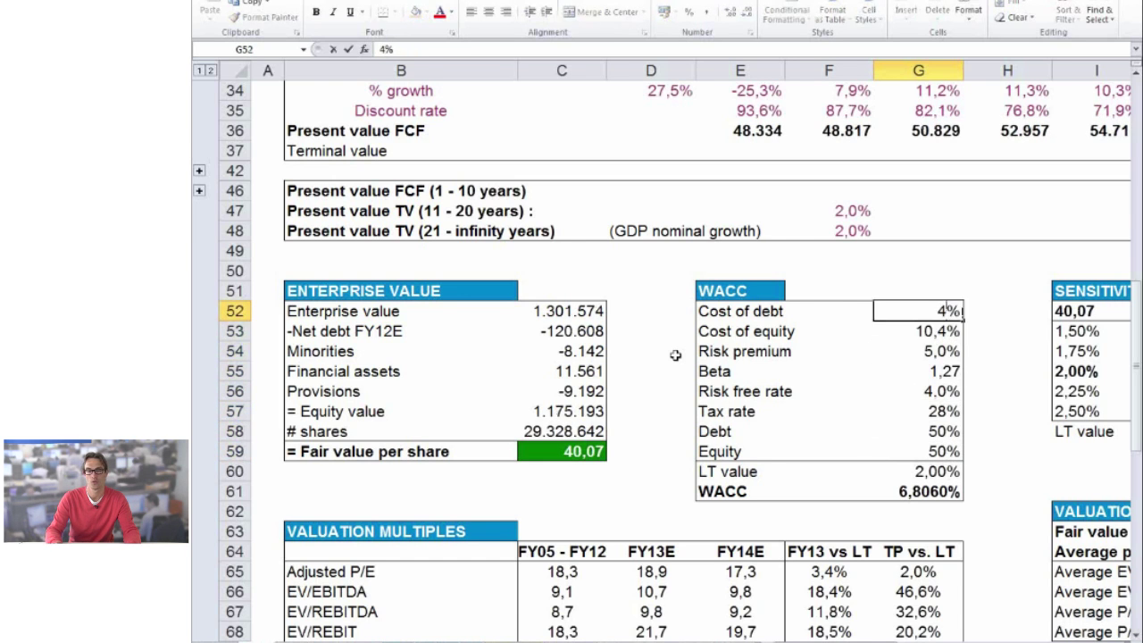
{"action": "type", "text": "4"}
{"action": "key", "text": "Return"}
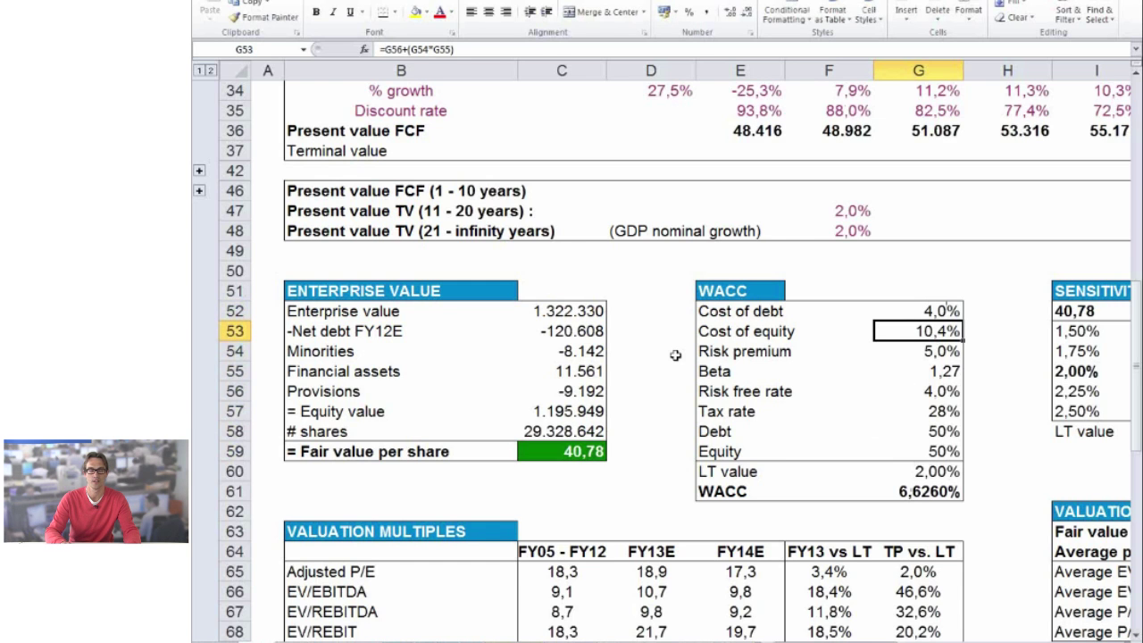
- Set the Beta to 1 and the Risk premium to 7%
{"action": "key", "text": "Down"}
{"action": "key", "text": "Down"}
{"action": "type", "text": "1"}
{"action": "key", "text": "Return"}
{"action": "key", "text": "Up"}
{"action": "key", "text": "Up"}
{"action": "type", "text": "7"}
{"action": "key", "text": "Return"}
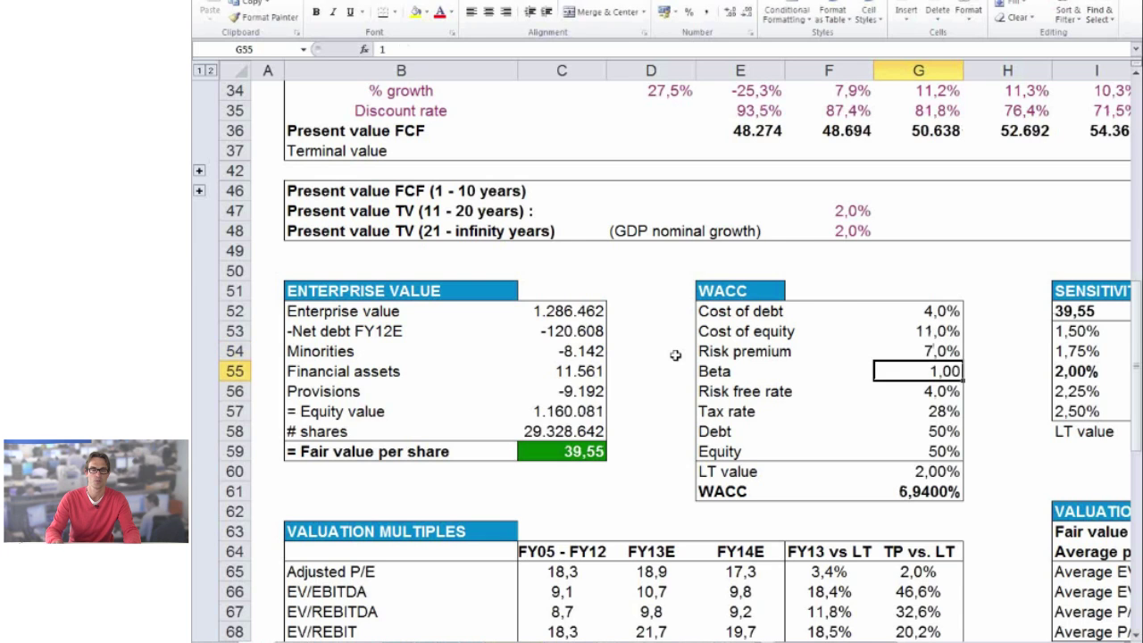
- Enter 3% as the Risk free rate, and set it back to 4%
{"action": "key", "text": "Down"}
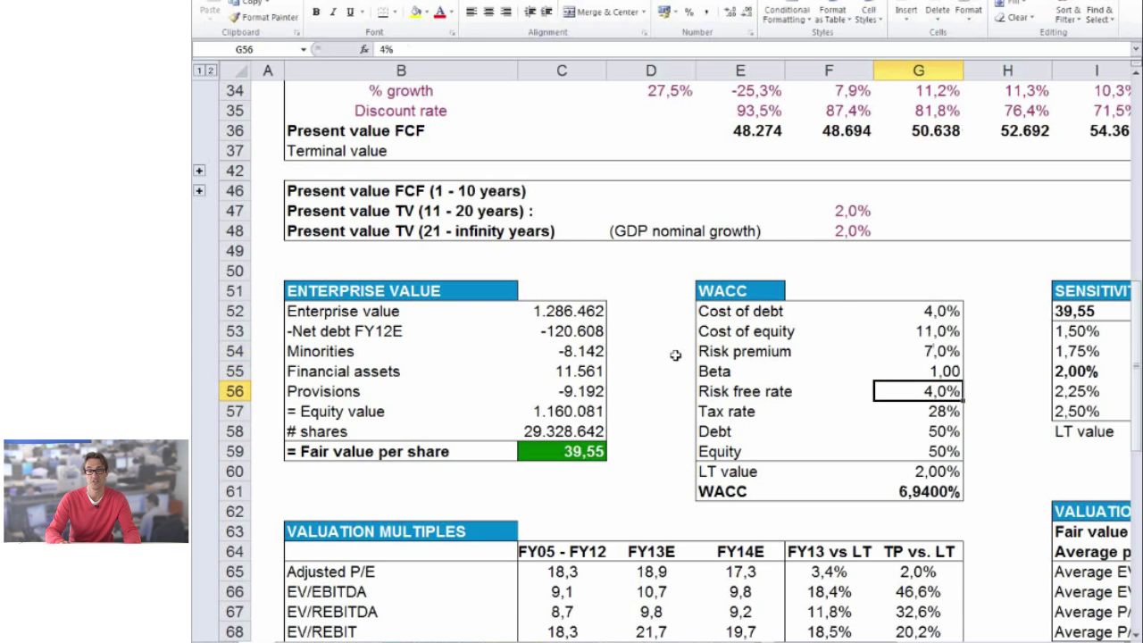
{"action": "type", "text": "3"}
{"action": "key", "text": "Return"}
{"action": "key", "text": "Up"}
{"action": "type", "text": "4"}
{"action": "key", "text": "Return"}
- Set the Risk premium to 8%
{"action": "key", "text": "Up"}
{"action": "key", "text": "Up"}
{"action": "key", "text": "Up"}
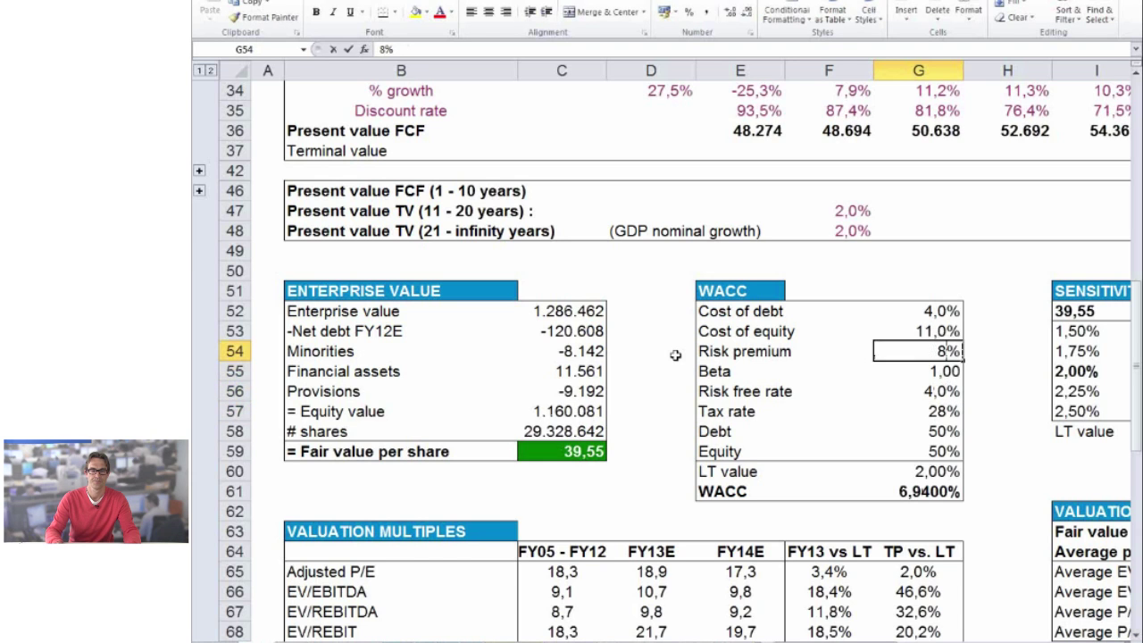
{"action": "type", "text": "8"}
{"action": "key", "text": "Return"}
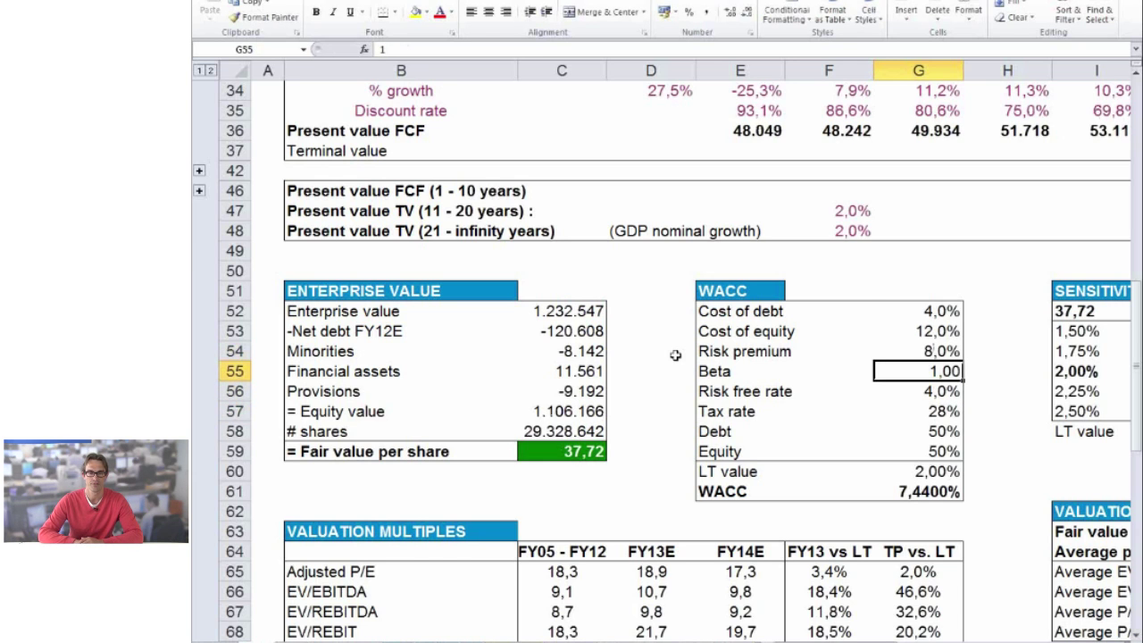
- Check the Cost of debt and Risk premium, and inspect the Cost of equity formula with its referenced cells
{"action": "key", "text": "Up"}
{"action": "key", "text": "Up"}
{"action": "key", "text": "Up"}
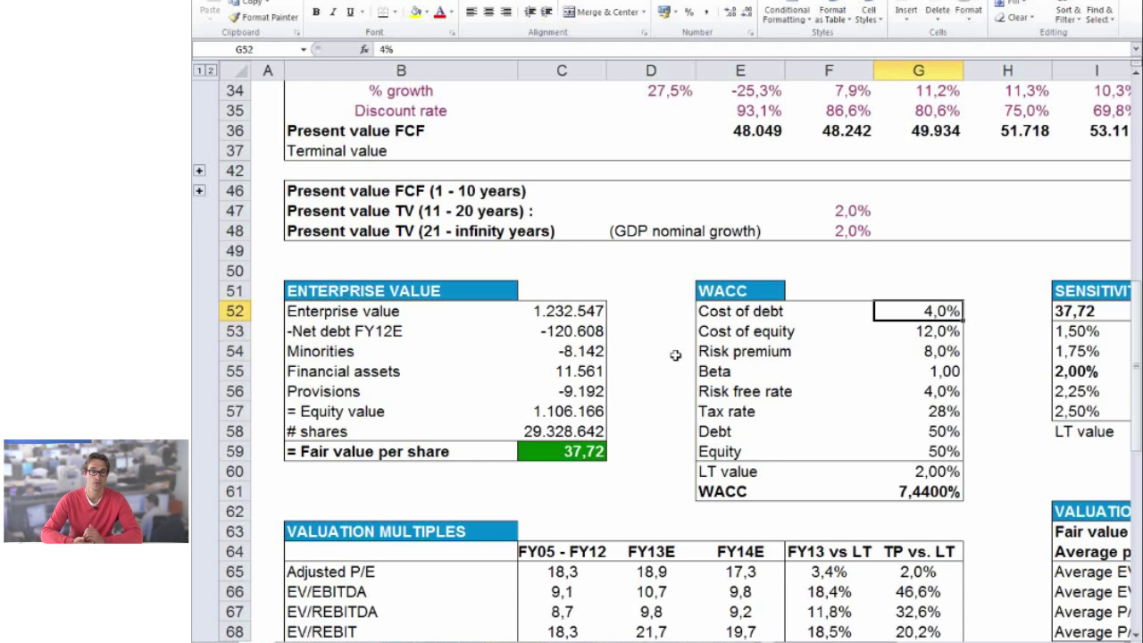
{"action": "key", "text": "Down"}
{"action": "key", "text": "Down"}
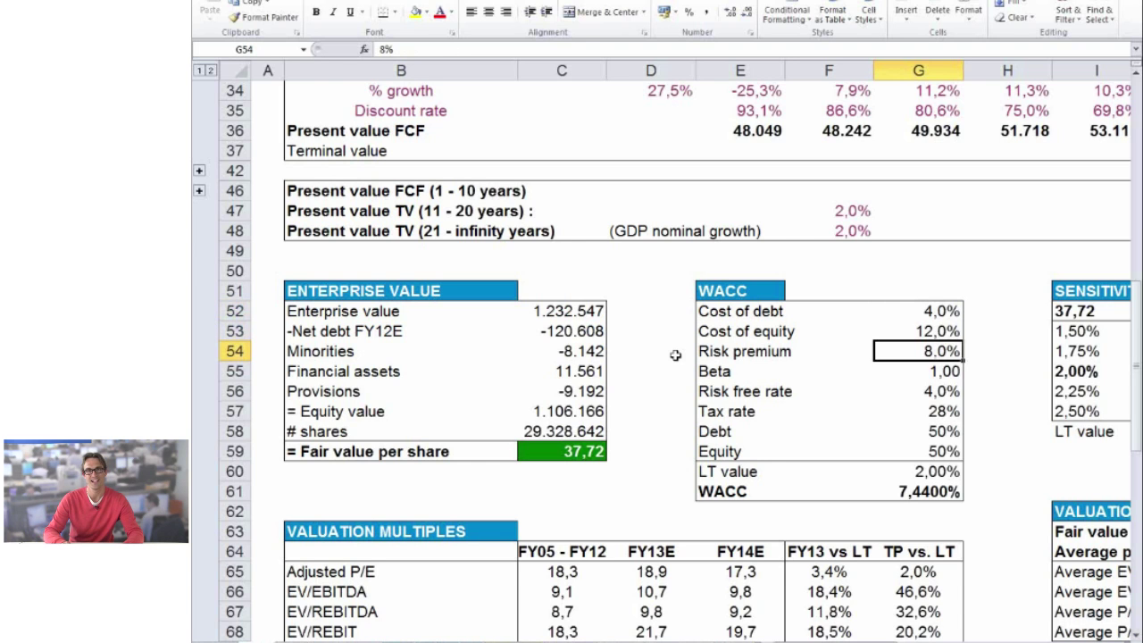
{"action": "key", "text": "Up"}
{"action": "key", "text": "F2"}
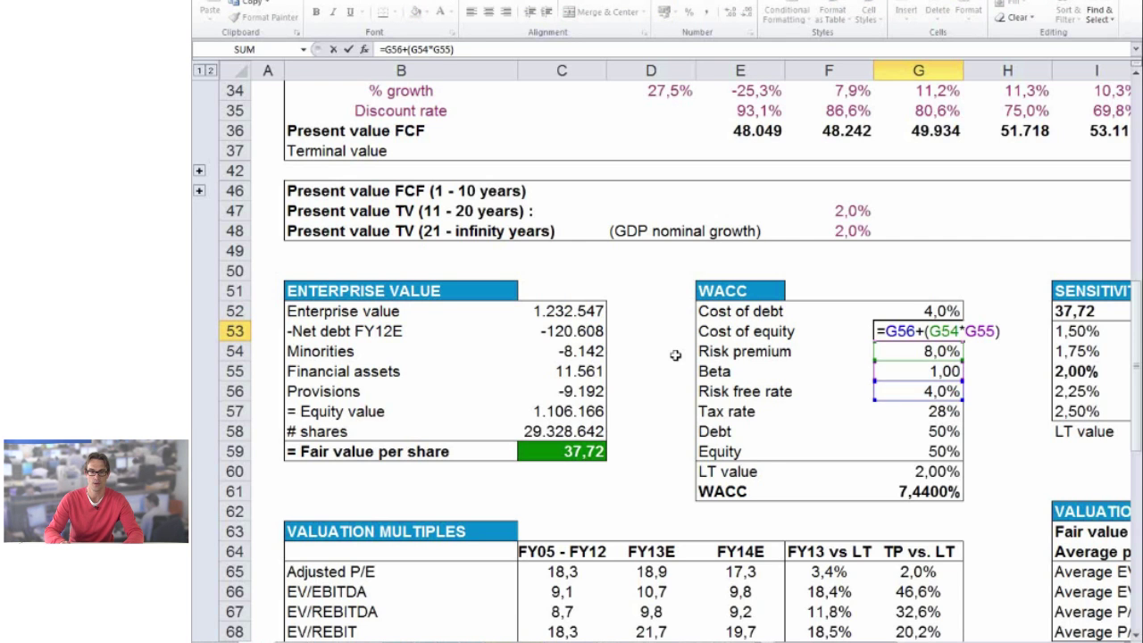
{"action": "key", "text": "Return"}
- Check the Debt and Equity weights and inspect the formula of the WACC result
{"action": "key", "text": "Down"}
{"action": "key", "text": "Down"}
{"action": "key", "text": "Down"}
{"action": "key", "text": "Down"}
{"action": "key", "text": "Down"}
{"action": "key", "text": "shift+Up"}
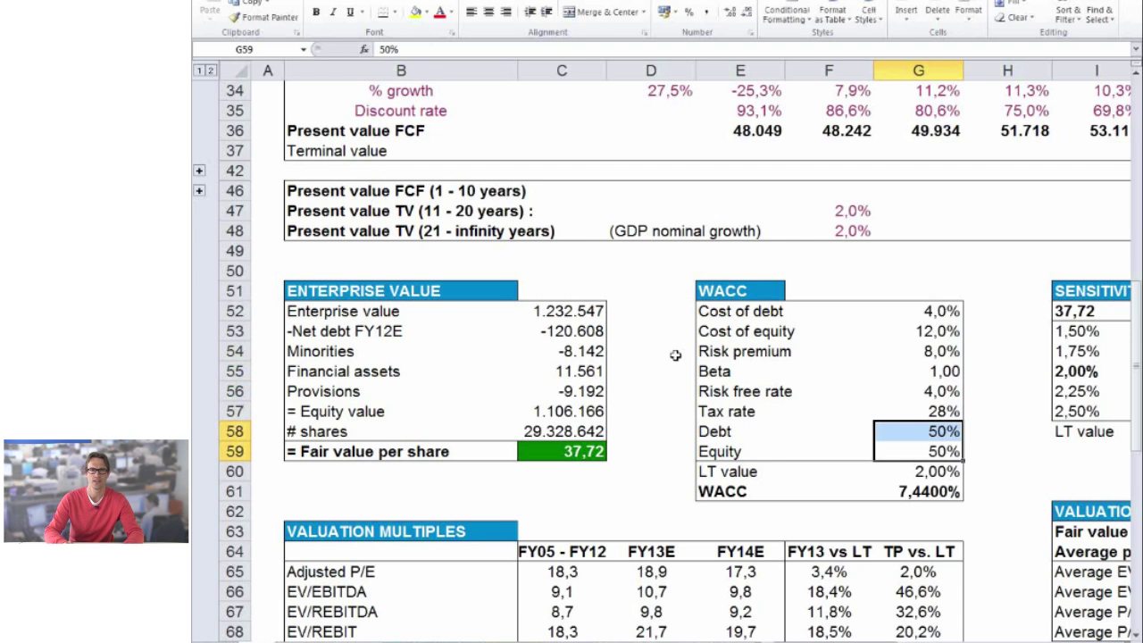
{"action": "key", "text": "Down"}
{"action": "key", "text": "Down"}
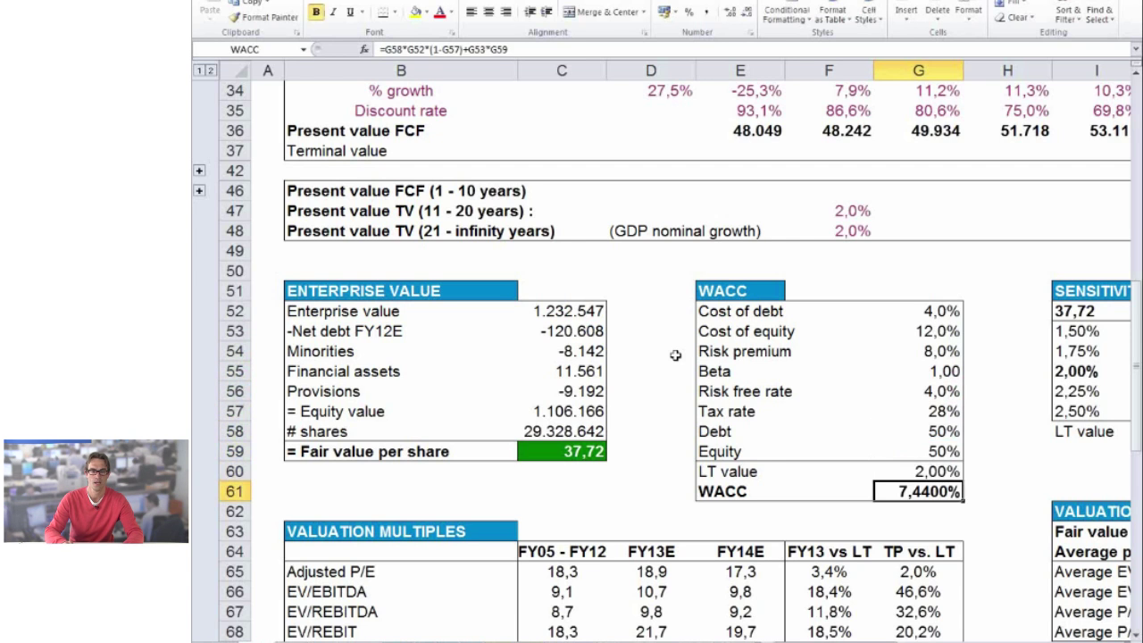
{"action": "key", "text": "F2"}
{"action": "key", "text": "Return"}
- Undo the changes to the risk premium, beta and cost of debt, as well as the 50% Debt and Equity weights
{"action": "key", "text": "Left"}
{"action": "key", "text": "Left"}
{"action": "key", "text": "Left"}
{"action": "key", "text": "Up"}
{"action": "key", "text": "Left"}
{"action": "key", "text": "Up"}
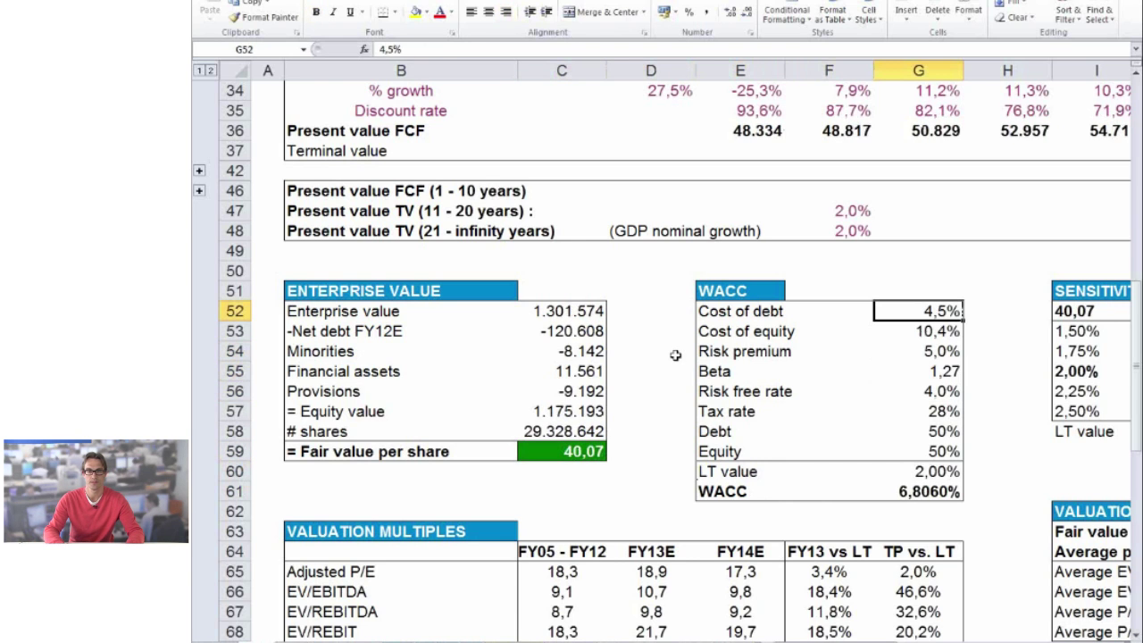
{"action": "key", "text": "Down"}
{"action": "key", "text": "Down"}
{"action": "key", "text": "Down"}
{"action": "key", "text": "Down"}
{"action": "key", "text": "Down"}
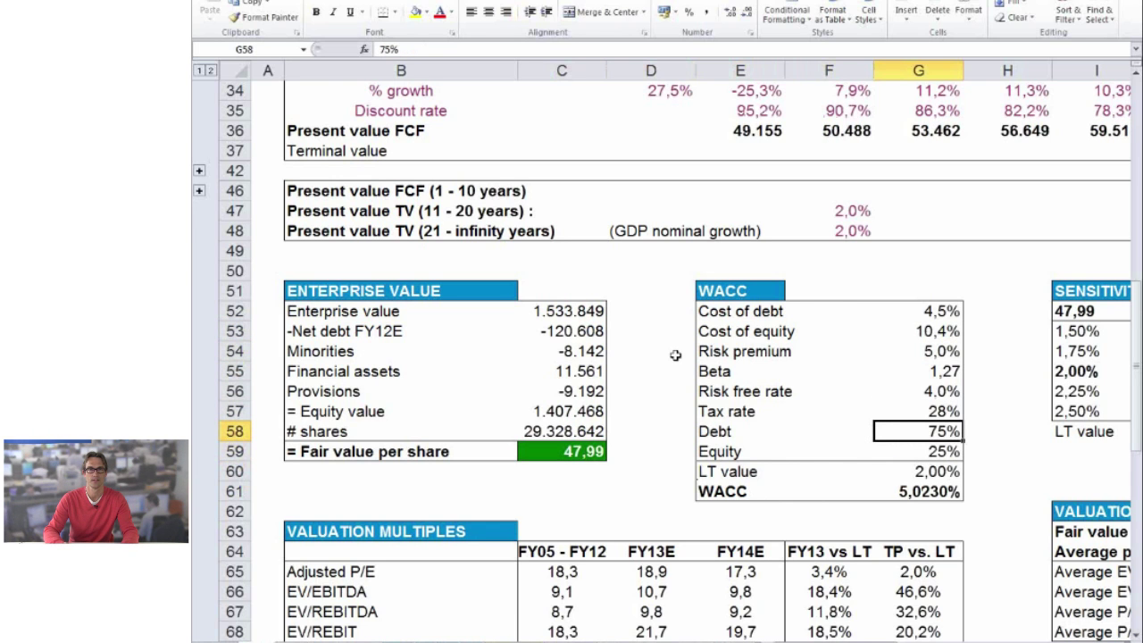
- Undo the remaining weight changes to restore 25% Debt and 75% Equity
{"action": "key", "text": "Down"}
{"action": "key", "text": "Down"}
{"action": "key", "text": "Down"}
{"action": "key", "text": "Left"}
{"action": "key", "text": "Left"}
{"action": "key", "text": "Left"}
{"action": "key", "text": "Up"}
{"action": "key", "text": "Right"}
{"action": "key", "text": "Right"}
{"action": "key", "text": "Right"}
{"action": "key", "text": "Up"}
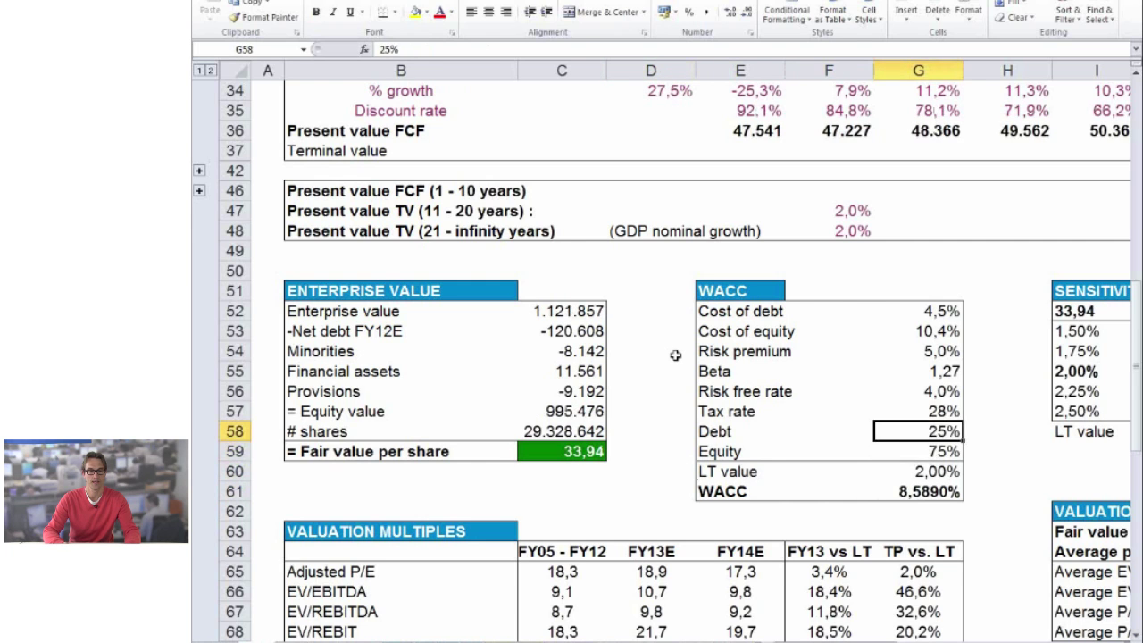
- Compare the fair value per share with the WACC result
{"action": "key", "text": "Down"}
{"action": "key", "text": "Left"}
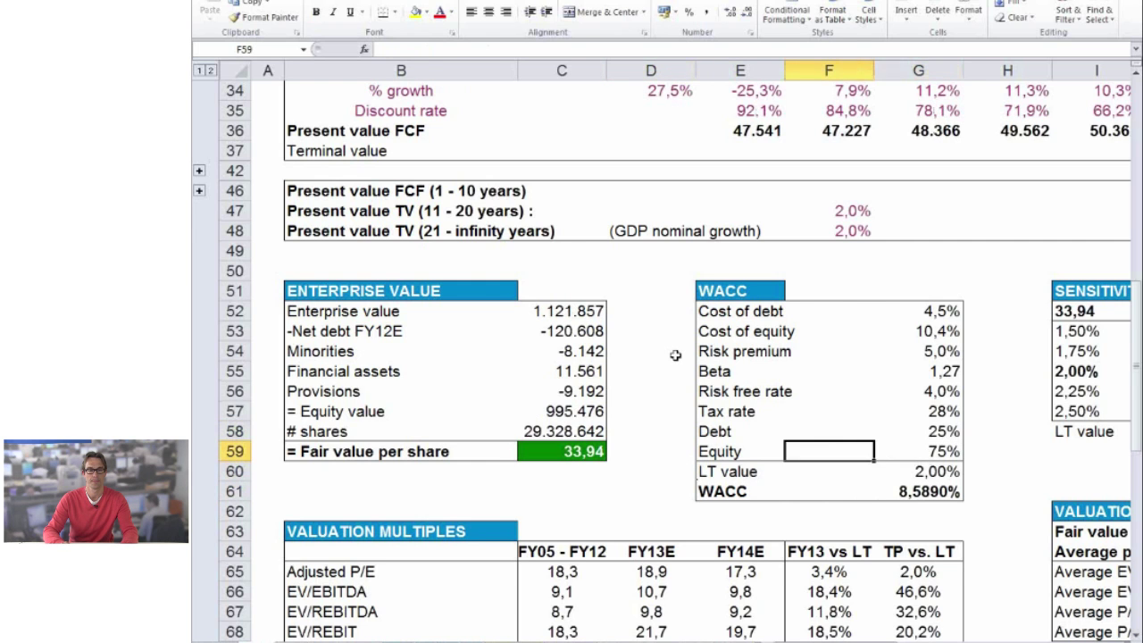
{"action": "key", "text": "Left"}
{"action": "key", "text": "Left"}
{"action": "key", "text": "Left"}
{"action": "key", "text": "Right"}
{"action": "key", "text": "Right"}
{"action": "key", "text": "Right"}
{"action": "key", "text": "Down"}
{"action": "key", "text": "Right"}
{"action": "key", "text": "Down"}
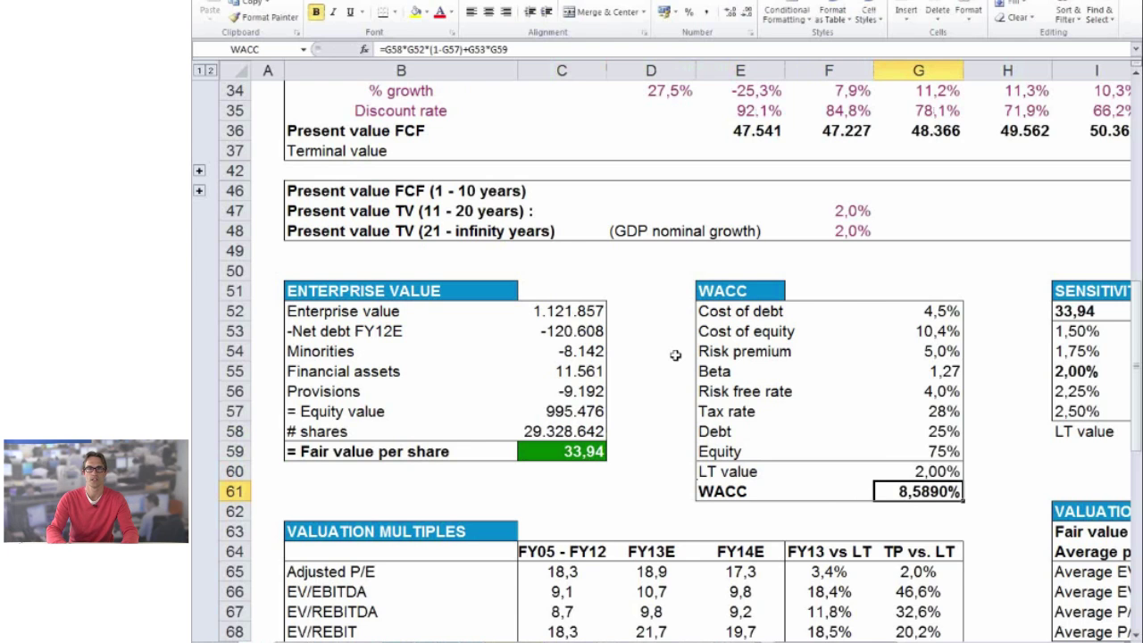
- Select all WACC table values from the WACC result up to the Cost of debt (G52:G61)
{"action": "key", "text": "shift+Up"}
{"action": "key", "text": "shift+Up"}
{"action": "key", "text": "shift+Up"}
{"action": "key", "text": "shift+Up"}
{"action": "key", "text": "shift+Up"}
{"action": "key", "text": "shift+Up"}
{"action": "key", "text": "shift+Up"}
{"action": "key", "text": "shift+Up"}
{"action": "key", "text": "shift+Up"}
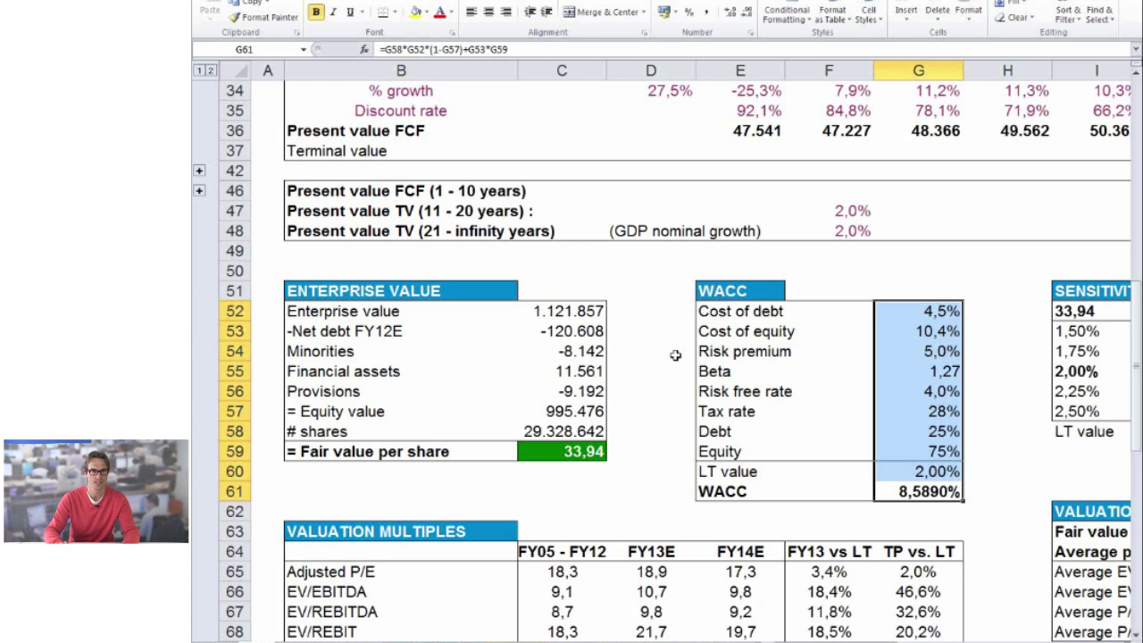
- Select the Present value FCF row across all forecast years (E36:N36)
{"action": "key", "text": "Up"}
{"action": "key", "text": "Up"}
{"action": "key", "text": "Up"}
{"action": "key", "text": "Up"}
{"action": "key", "text": "Up"}
{"action": "key", "text": "Up"}
{"action": "key", "text": "Up"}
{"action": "key", "text": "Up"}
{"action": "key", "text": "Up"}
{"action": "key", "text": "Up"}
{"action": "key", "text": "Up"}
{"action": "key", "text": "Up"}
{"action": "key", "text": "Up"}
{"action": "key", "text": "Up"}
{"action": "key", "text": "Up"}
{"action": "key", "text": "Up"}
{"action": "key", "text": "Up"}
{"action": "key", "text": "Up"}
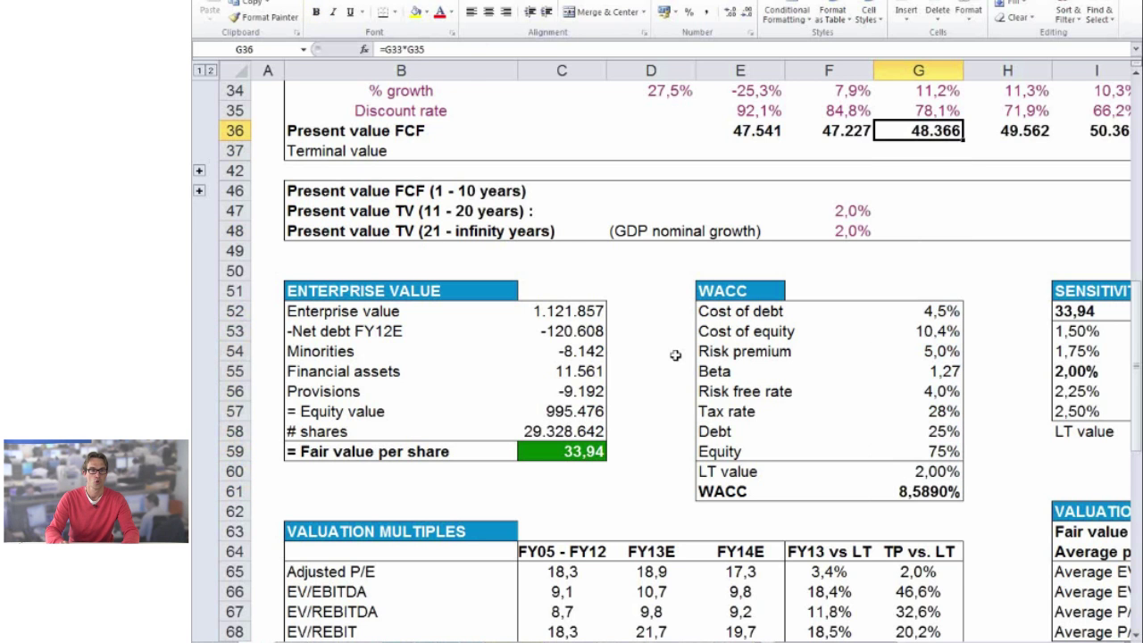
{"action": "key", "text": "Left"}
{"action": "key", "text": "Left"}
{"action": "key", "text": "ctrl+shift+Right"}
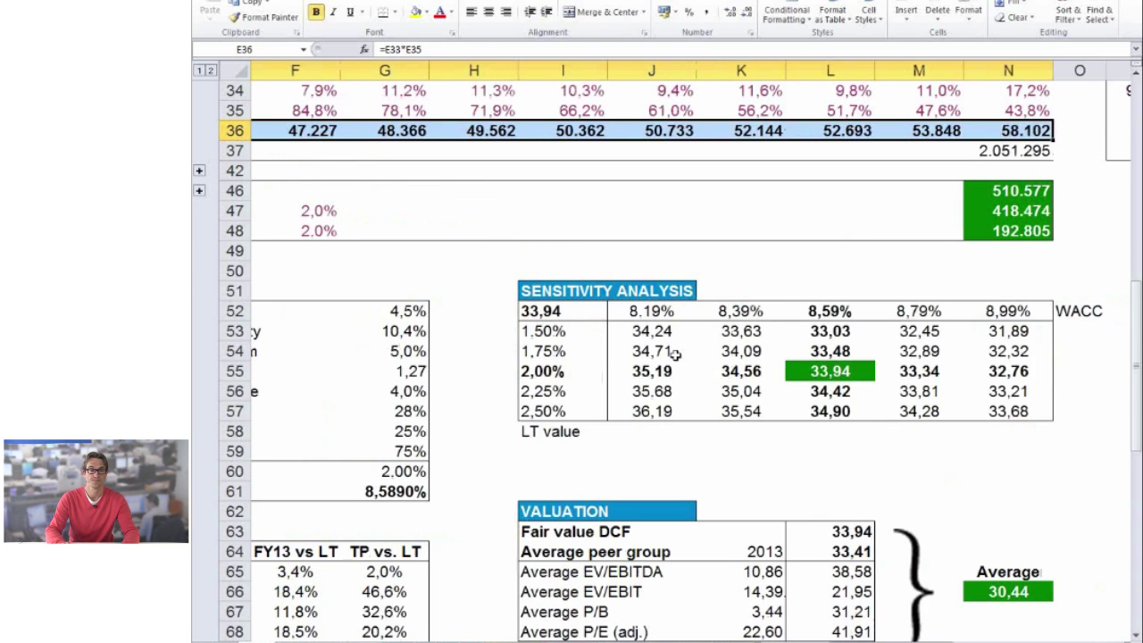
- Review the rows of the free cash flow calculation above the Present value FCF
{"action": "key", "text": "ctrl+Left"}
{"action": "key", "text": "Up"}
{"action": "key", "text": "Up"}
{"action": "key", "text": "Up"}
{"action": "key", "text": "Up"}
{"action": "key", "text": "Up"}
{"action": "key", "text": "Up"}
{"action": "key", "text": "Up"}
{"action": "key", "text": "Up"}
{"action": "key", "text": "Up"}
{"action": "key", "text": "Up"}
{"action": "key", "text": "Up"}
{"action": "key", "text": "Left"}
{"action": "key", "text": "Right"}
- Inspect the 2013 Present value FCF formula in E36, which multiplies the FCF by the Discount rate
{"action": "key", "text": "Down"}
{"action": "key", "text": "Down"}
{"action": "key", "text": "Down"}
{"action": "key", "text": "Right"}
{"action": "key", "text": "Right"}
{"action": "key", "text": "Down"}
{"action": "key", "text": "Down"}
{"action": "key", "text": "Down"}
{"action": "key", "text": "Down"}
{"action": "key", "text": "Down"}
{"action": "key", "text": "Down"}
{"action": "key", "text": "Up"}
{"action": "key", "text": "Right"}
{"action": "key", "text": "Down"}
{"action": "key", "text": "Down"}
{"action": "key", "text": "Down"}
{"action": "type", "text": "=E33*E35"}
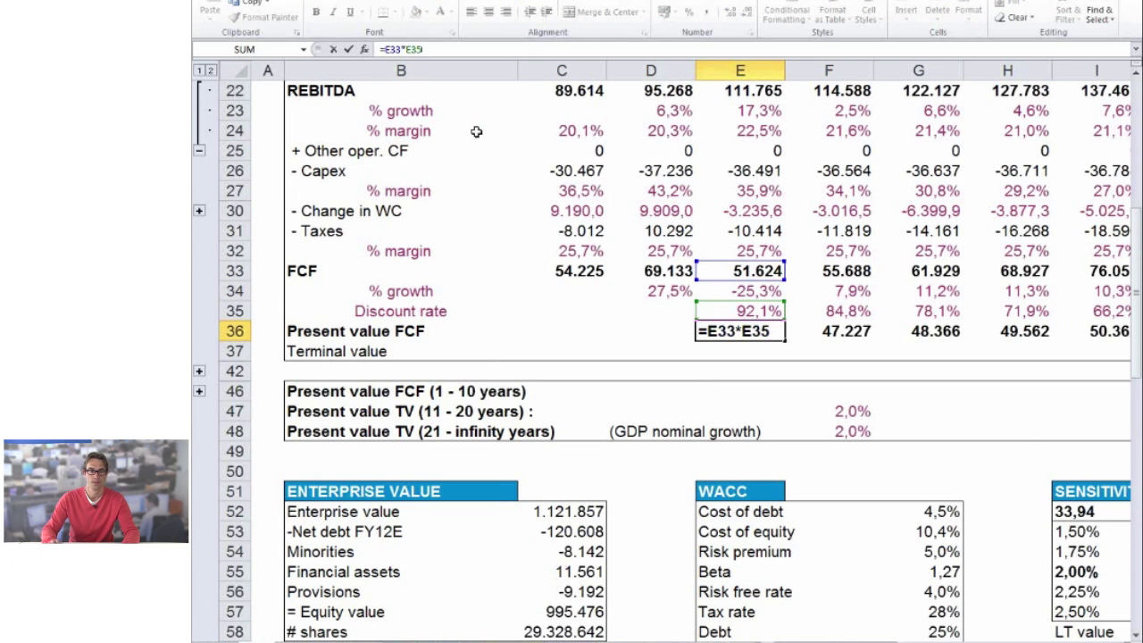
{"action": "key", "text": "Return"}
- Inspect the 2013 Discount rate formula in E35, highlighting its WACC term, and check the date row it refers to
{"action": "key", "text": "Up"}
{"action": "key", "text": "Up"}
{"action": "key", "text": "F2"}
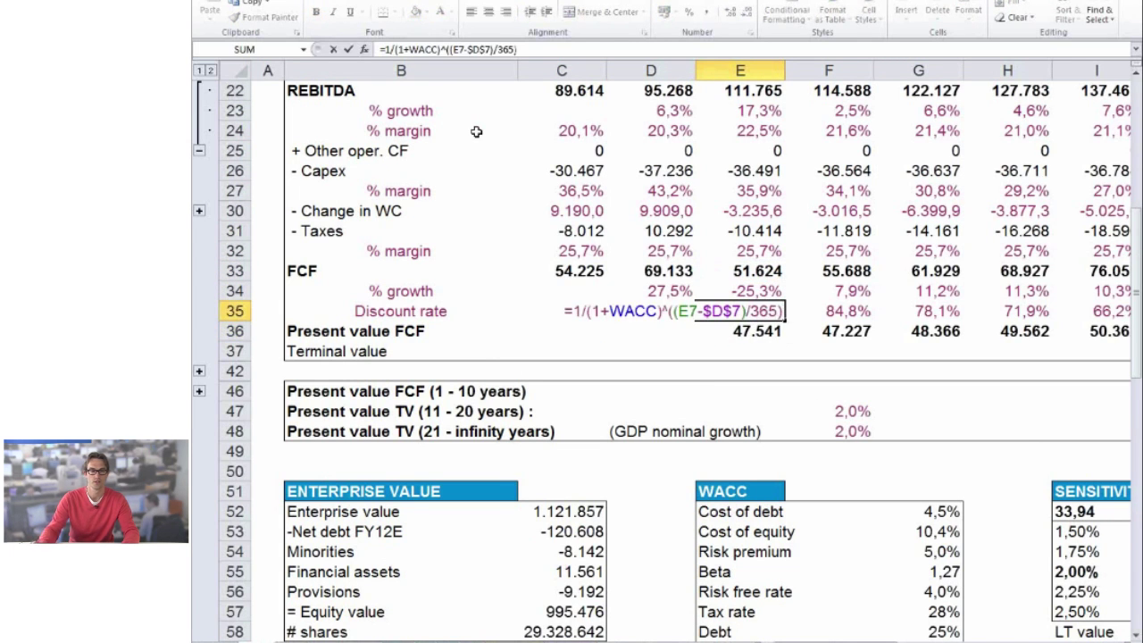
{"action": "left_click_drag", "start_coordinate": [656, 313], "coordinate": [608, 309]}
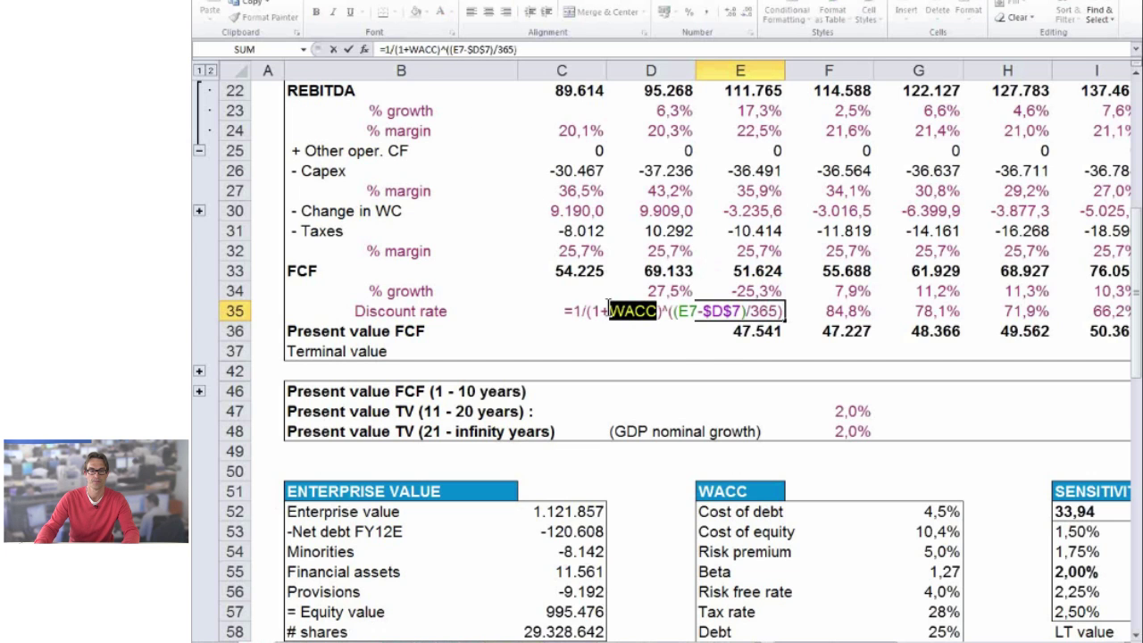
{"action": "key", "text": "Escape"}
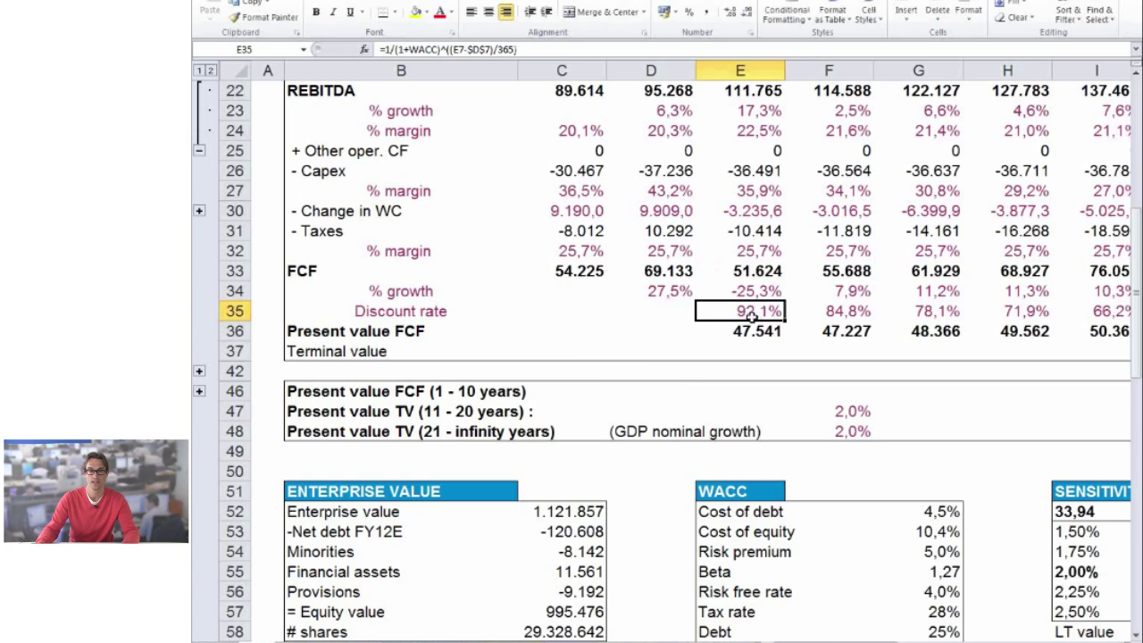
{"action": "scroll", "coordinate": [750, 313], "scroll_direction": "up", "scroll_amount": 5}
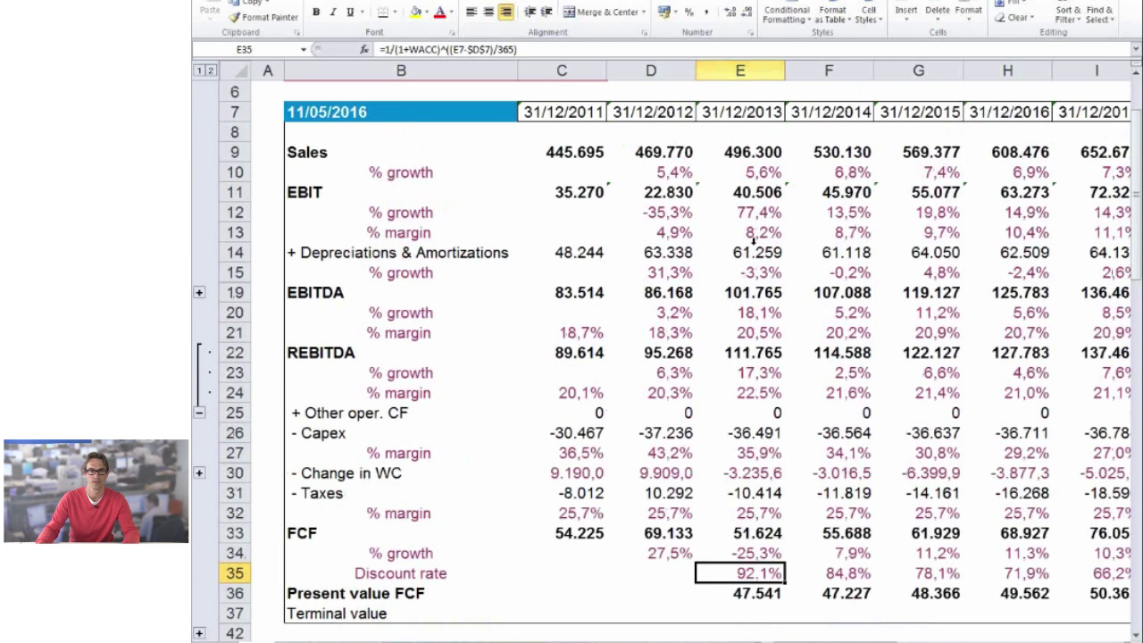
- Check the formula behind the 2013 date in E7, and return to the 2013 Discount rate in E35
{"action": "left_click", "coordinate": [775, 110]}
{"action": "scroll", "coordinate": [759, 170], "scroll_direction": "down", "scroll_amount": 2}
{"action": "scroll", "coordinate": [759, 188], "scroll_direction": "down", "scroll_amount": 1}
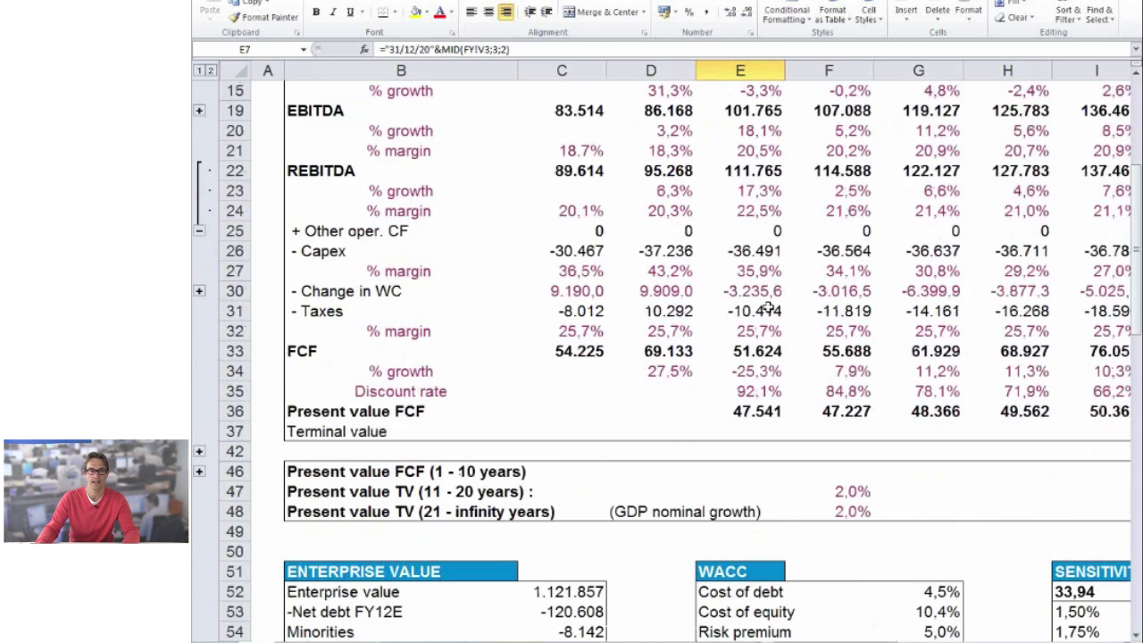
{"action": "left_click", "coordinate": [761, 390]}
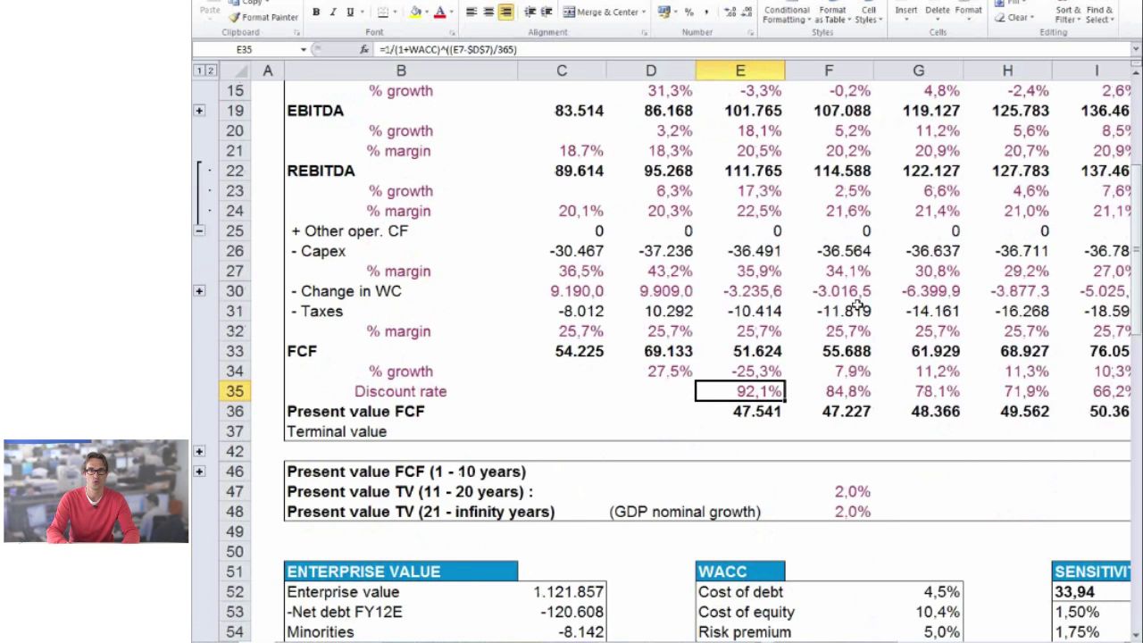
{"action": "key", "text": "Down"}
{"action": "key", "text": "Up"}
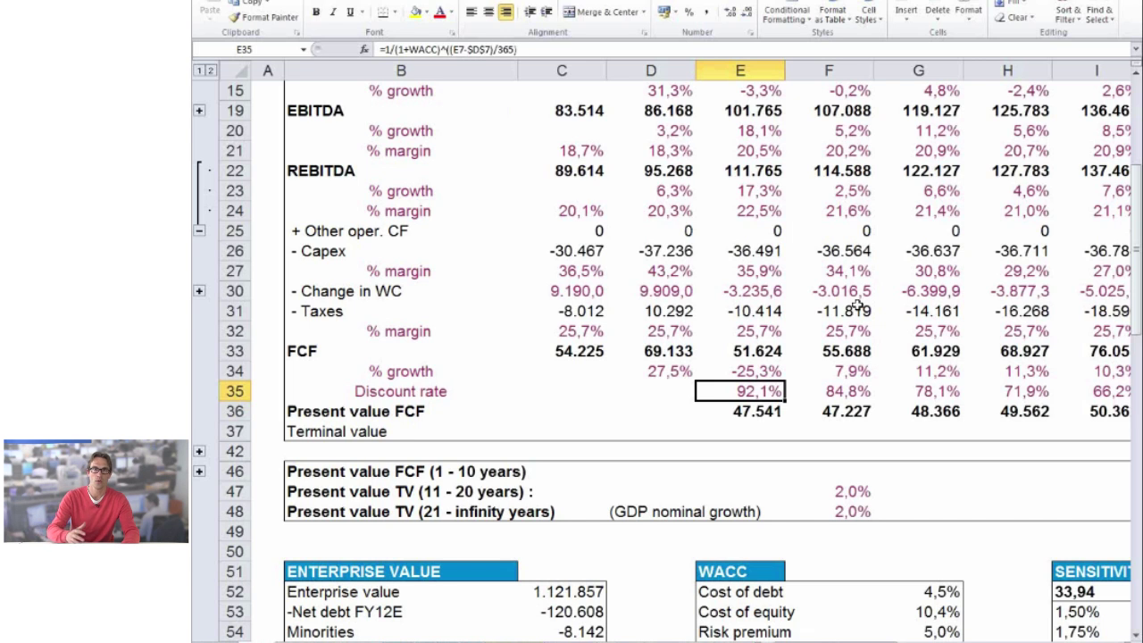
- Inspect the Discount rate formulas year by year from 2014 through 2022 in row 35, and go back to the first years
{"action": "key", "text": "Right"}
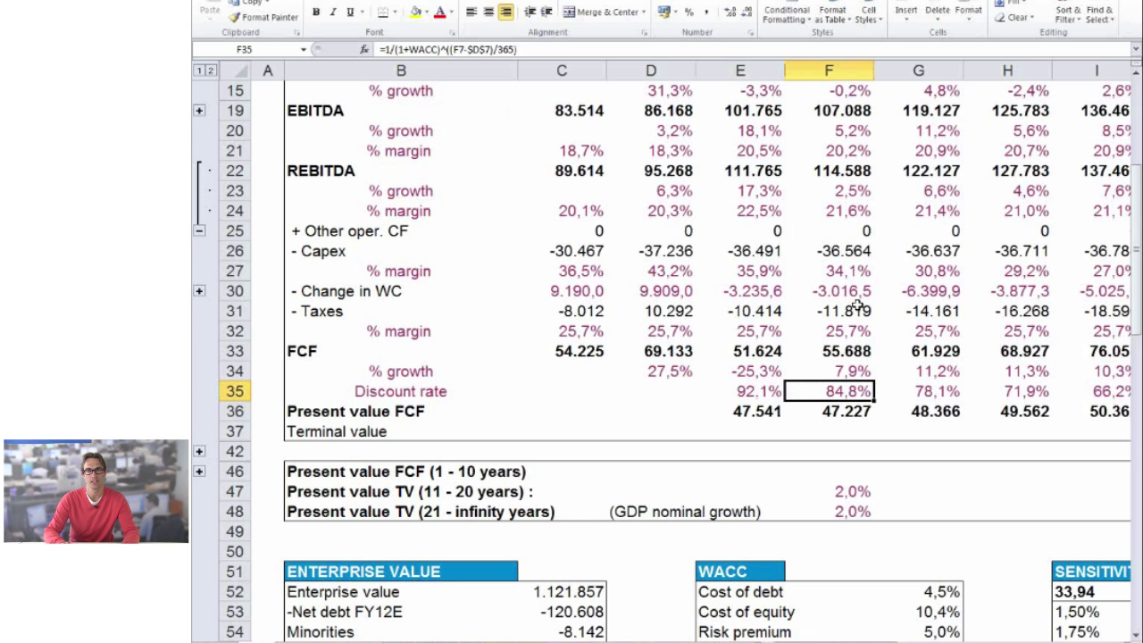
{"action": "key", "text": "Right"}
{"action": "key", "text": "Right"}
{"action": "key", "text": "Right"}
{"action": "key", "text": "Right"}
{"action": "key", "text": "Right"}
{"action": "key", "text": "Right"}
{"action": "key", "text": "Right"}
{"action": "key", "text": "Right"}
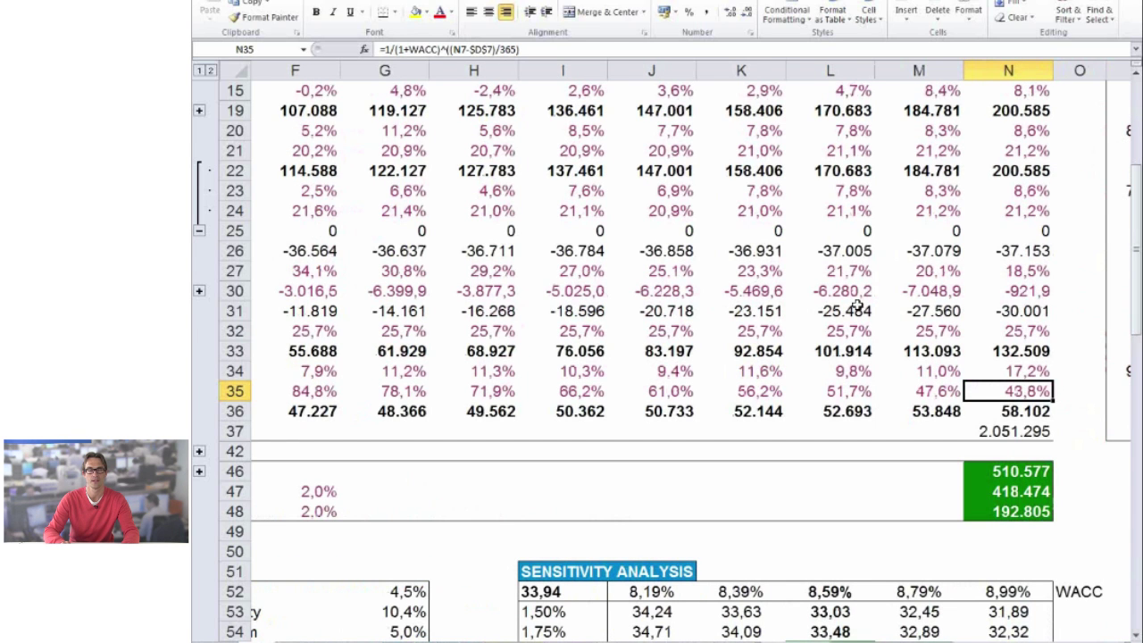
{"action": "key", "text": "Left"}
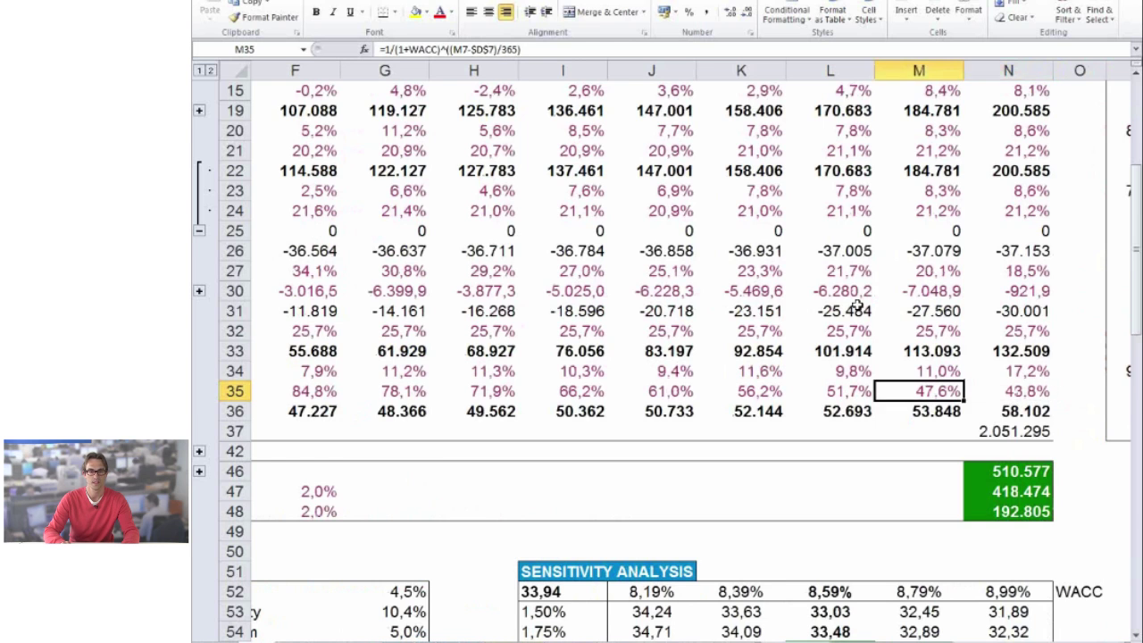
{"action": "key", "text": "Left"}
{"action": "key", "text": "Left"}
{"action": "key", "text": "Left"}
{"action": "key", "text": "Left"}
{"action": "key", "text": "Left"}
{"action": "key", "text": "Left"}
{"action": "key", "text": "Left"}
{"action": "key", "text": "Left"}
{"action": "key", "text": "Left"}
{"action": "key", "text": "Left"}
{"action": "key", "text": "Left"}
{"action": "key", "text": "Left"}
- Highlight the FCF figures in row 33, starting from 2012 and extending across the forecast years
{"action": "key", "text": "Right"}
{"action": "key", "text": "Right"}
{"action": "key", "text": "Right"}
{"action": "key", "text": "Right"}
{"action": "key", "text": "Up"}
{"action": "key", "text": "Up"}
{"action": "key", "text": "Left"}
{"action": "key", "text": "shift+Right"}
{"action": "key", "text": "shift+Right"}
{"action": "key", "text": "shift+Right"}
{"action": "key", "text": "shift+Right"}
{"action": "key", "text": "shift+Right"}
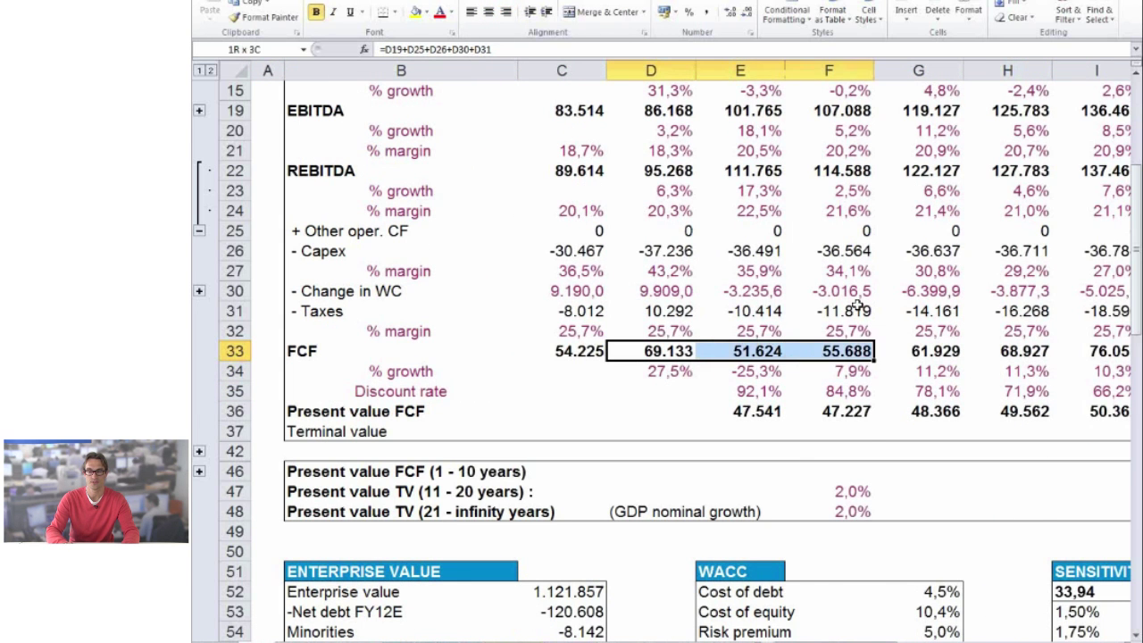
{"action": "key", "text": "shift+Right"}
- Inspect the 2013 Present value FCF formula in E36 and the adjoining 2012 cell
{"action": "key", "text": "Down"}
{"action": "key", "text": "Down"}
{"action": "key", "text": "Right"}
{"action": "key", "text": "Right"}
{"action": "key", "text": "Left"}
{"action": "key", "text": "Down"}
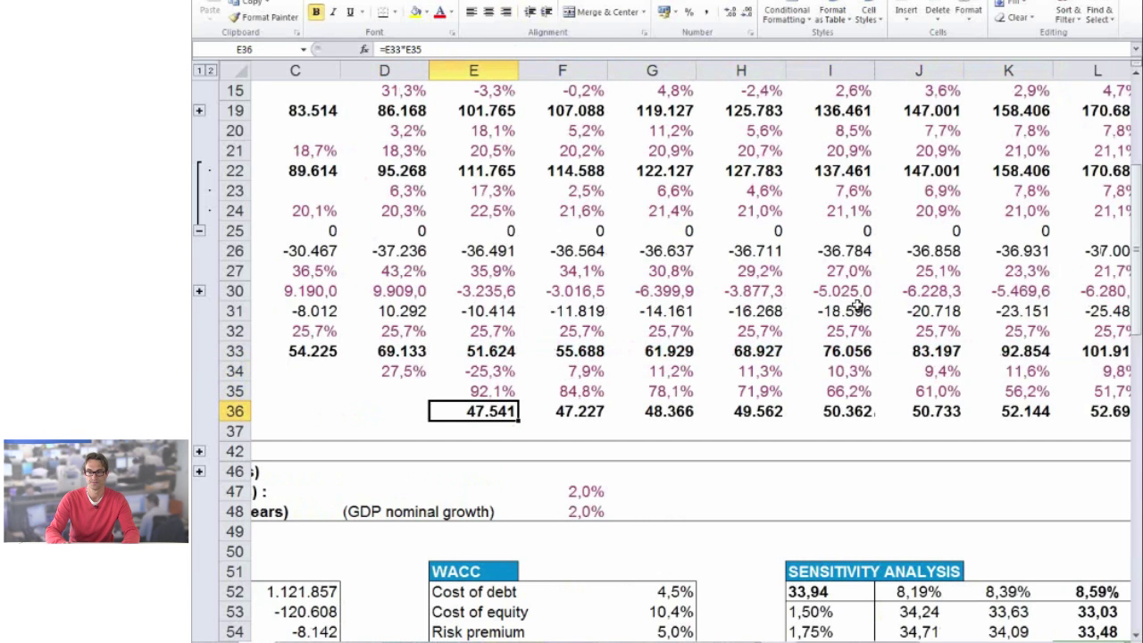
{"action": "key", "text": "Left"}
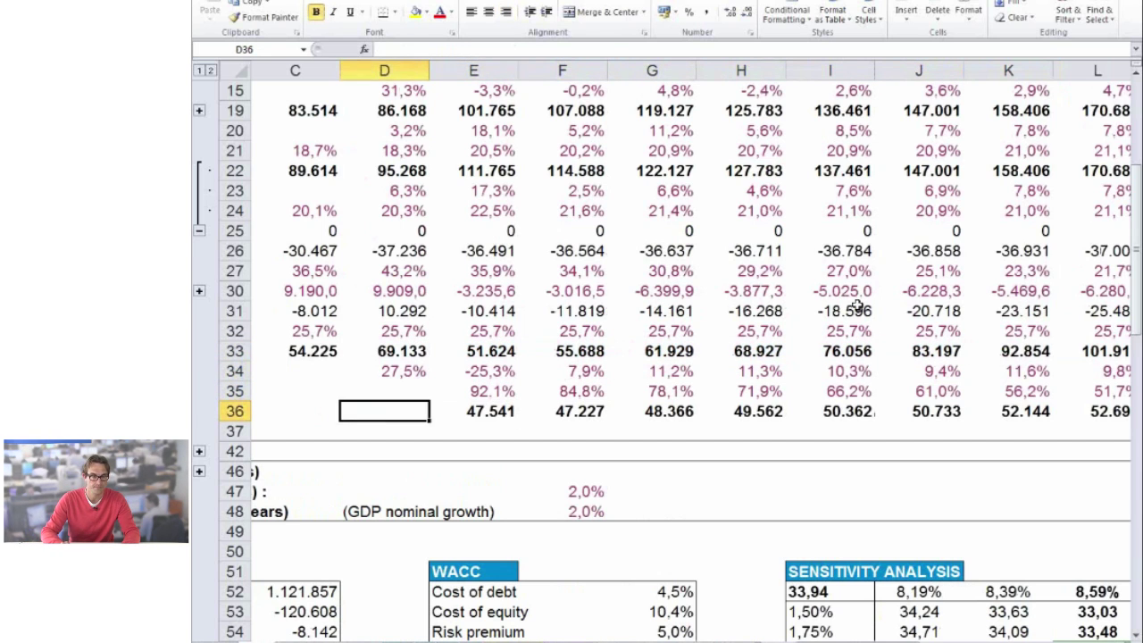
- Examine the 2012 column upward from the Present value FCF row to the Taxes cell in D31, comparing the neighbouring years' taxes
{"action": "key", "text": "Left"}
{"action": "key", "text": "Left"}
{"action": "key", "text": "Right"}
{"action": "key", "text": "Right"}
{"action": "key", "text": "Up"}
{"action": "key", "text": "Up"}
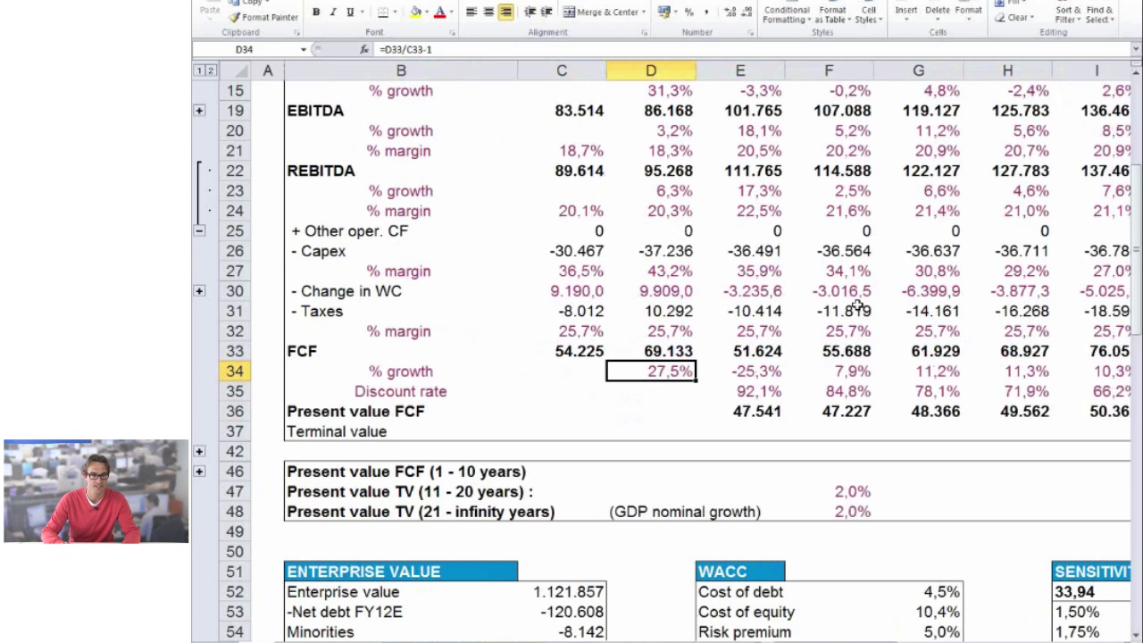
{"action": "key", "text": "Up"}
{"action": "key", "text": "Up"}
{"action": "key", "text": "Up"}
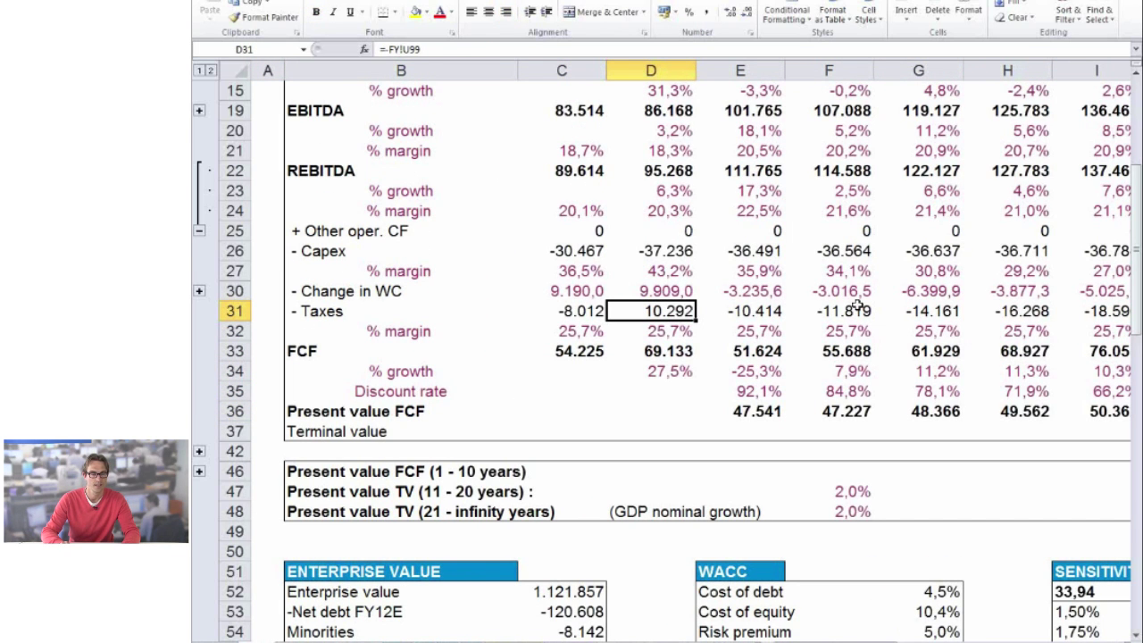
{"action": "key", "text": "Right"}
{"action": "key", "text": "Left"}
{"action": "key", "text": "Left"}
{"action": "key", "text": "Right"}
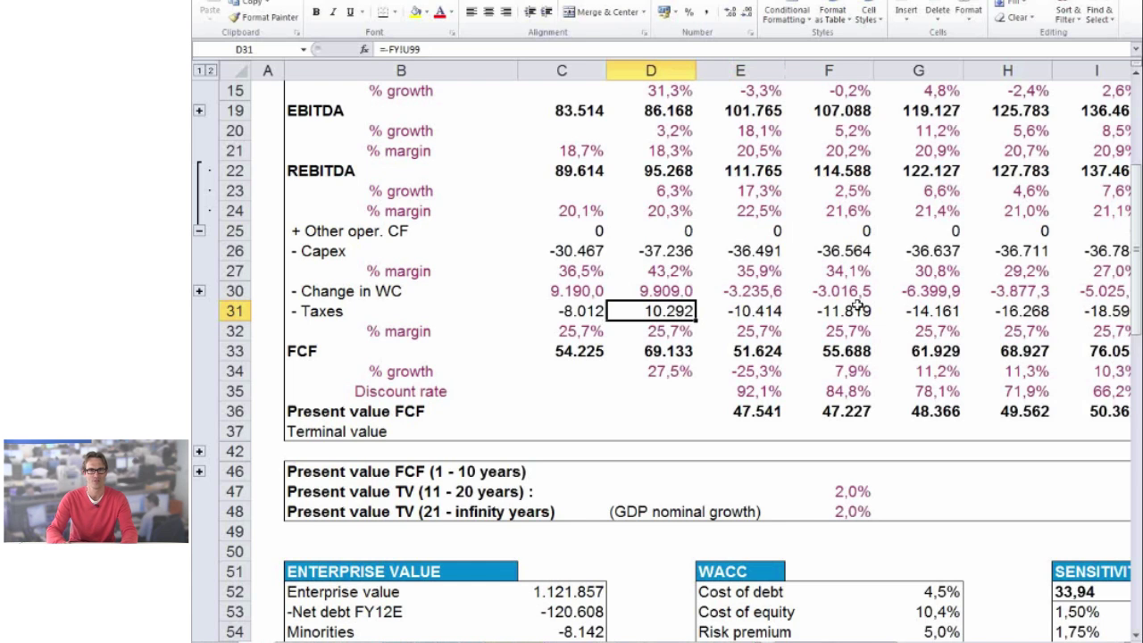
- Inspect the 2012 FCF formula in D33 and the 2013 Present value FCF formula in E36
{"action": "key", "text": "Down"}
{"action": "key", "text": "Down"}
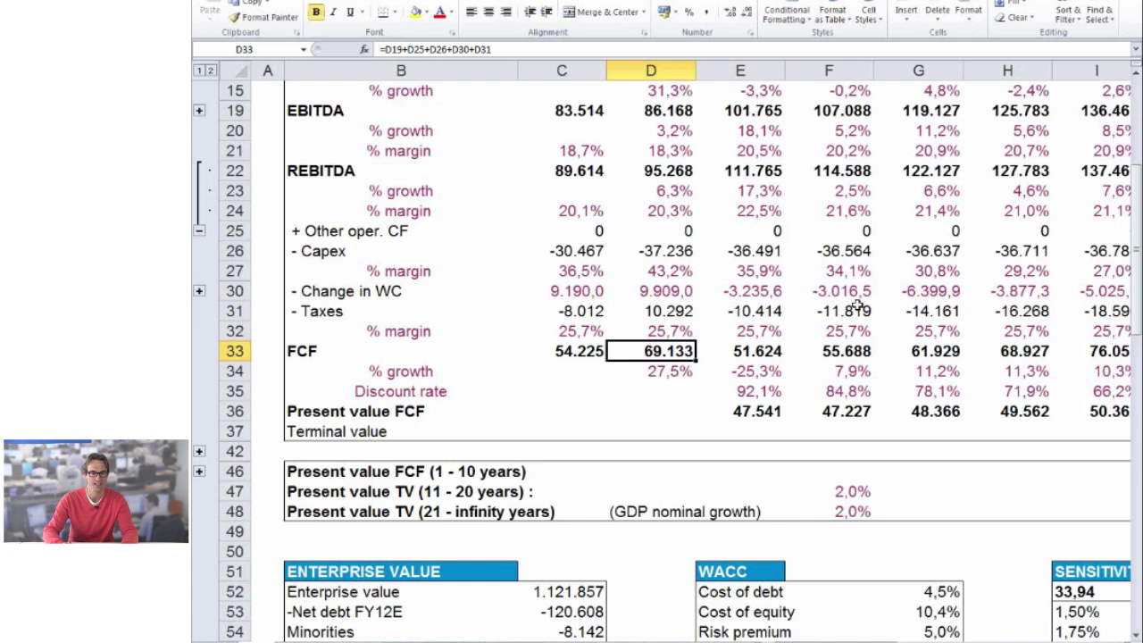
{"action": "key", "text": "Right"}
{"action": "key", "text": "Down"}
{"action": "key", "text": "Down"}
{"action": "key", "text": "Down"}
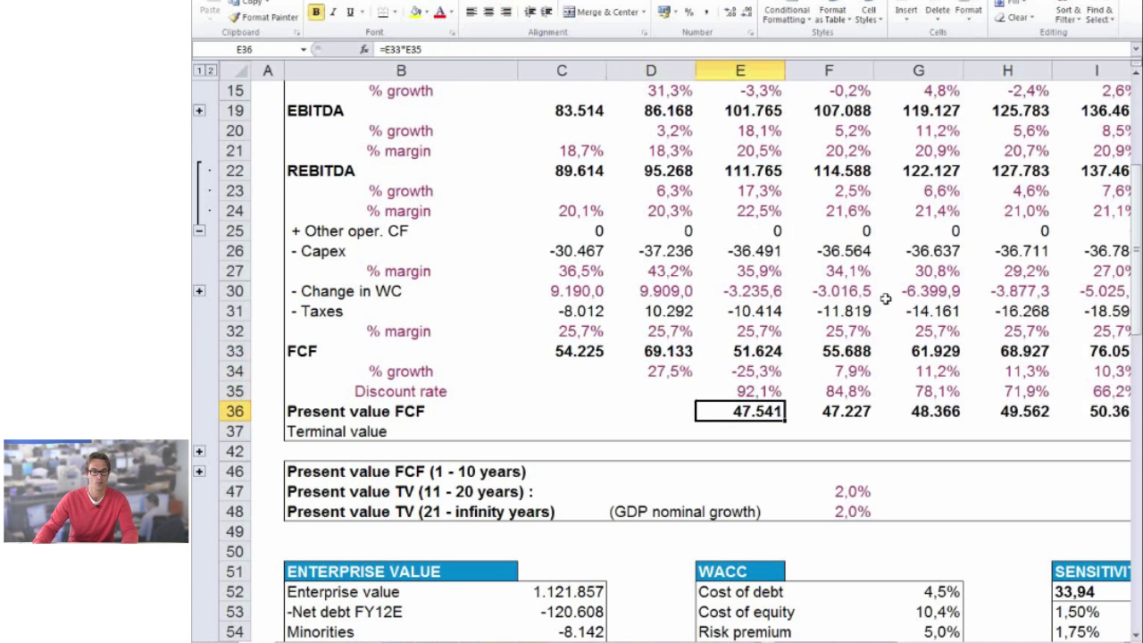
- Highlight the FCF figures in row 33, followed by the first rows of the WACC table (E51:G52)
{"action": "scroll", "coordinate": [929, 433], "scroll_direction": "down", "scroll_amount": 1}
{"action": "left_click", "coordinate": [921, 435]}
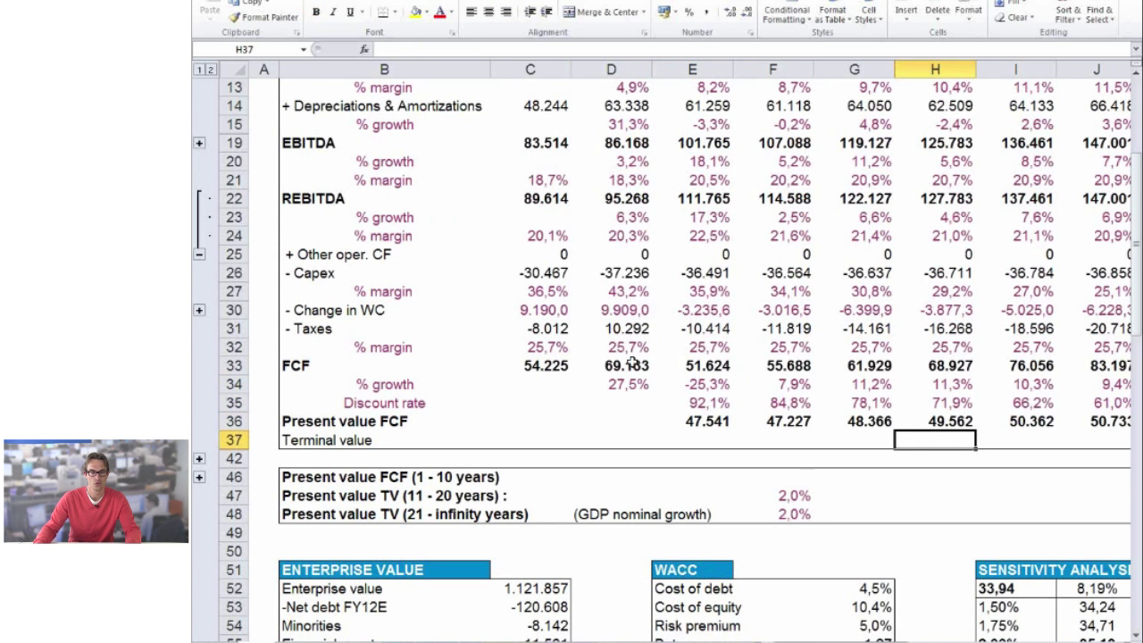
{"action": "left_click_drag", "start_coordinate": [600, 367], "coordinate": [1028, 375]}
{"action": "left_click_drag", "start_coordinate": [685, 563], "coordinate": [852, 589]}
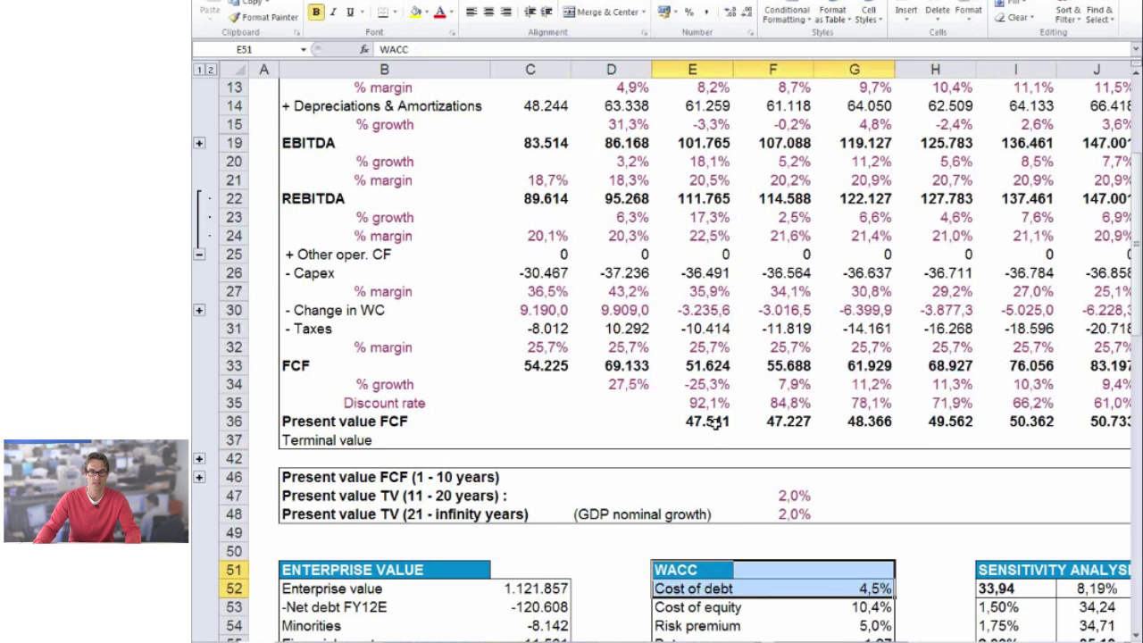
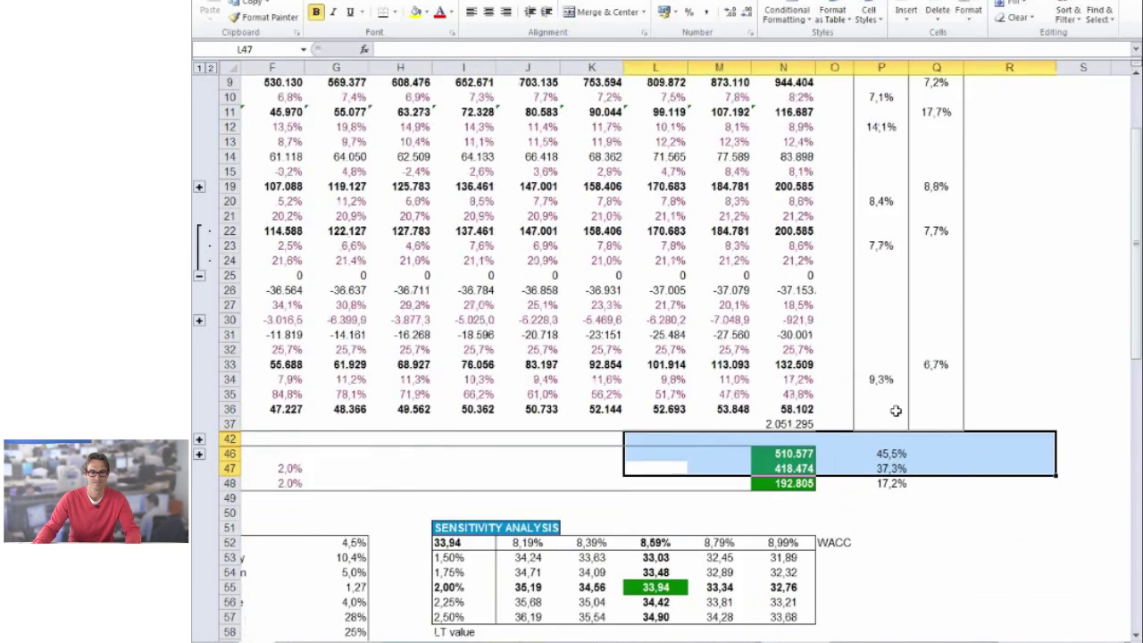
- Inspect the formulas for Present value FCF (1 - 10 years) and the two Present value TV rows in N46:N48
{"action": "scroll", "coordinate": [901, 487], "scroll_direction": "down", "scroll_amount": 1, "text": "ctrl"}
{"action": "scroll", "coordinate": [1036, 434], "scroll_direction": "left", "scroll_amount": 3}
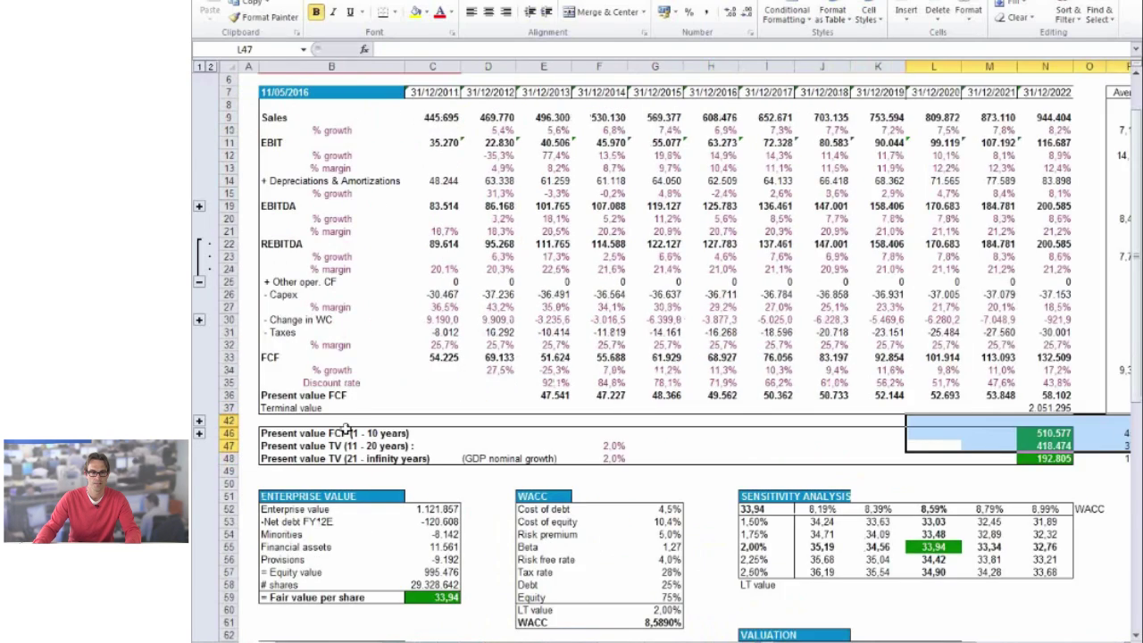
{"action": "left_click", "coordinate": [1036, 434]}
{"action": "key", "text": "F2"}
{"action": "key", "text": "Escape"}
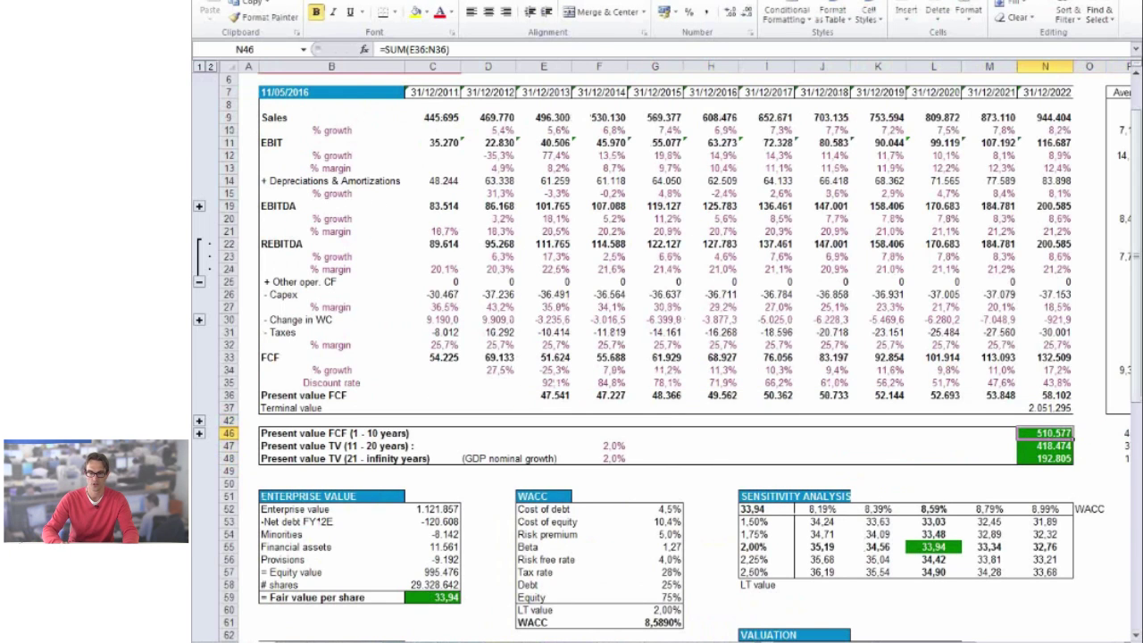
{"action": "left_click", "coordinate": [1045, 446]}
{"action": "left_click", "coordinate": [1045, 458]}
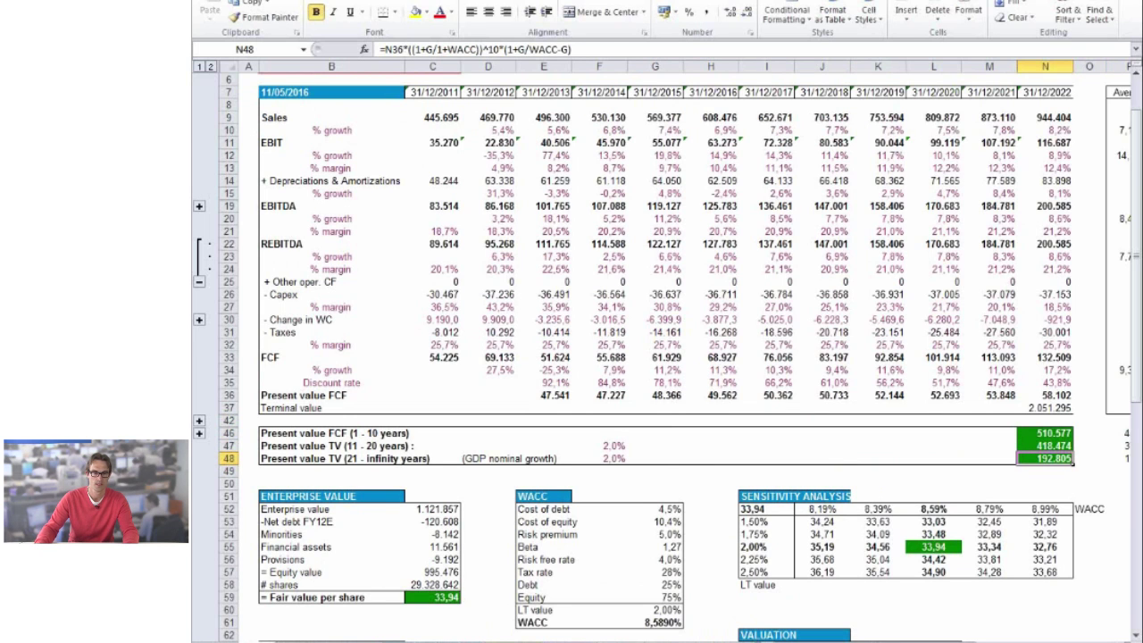
- Inspect the Enterprise value formula in C52 and the present value cells it sums
{"action": "left_click", "coordinate": [422, 509]}
{"action": "double_click", "coordinate": [421, 509]}
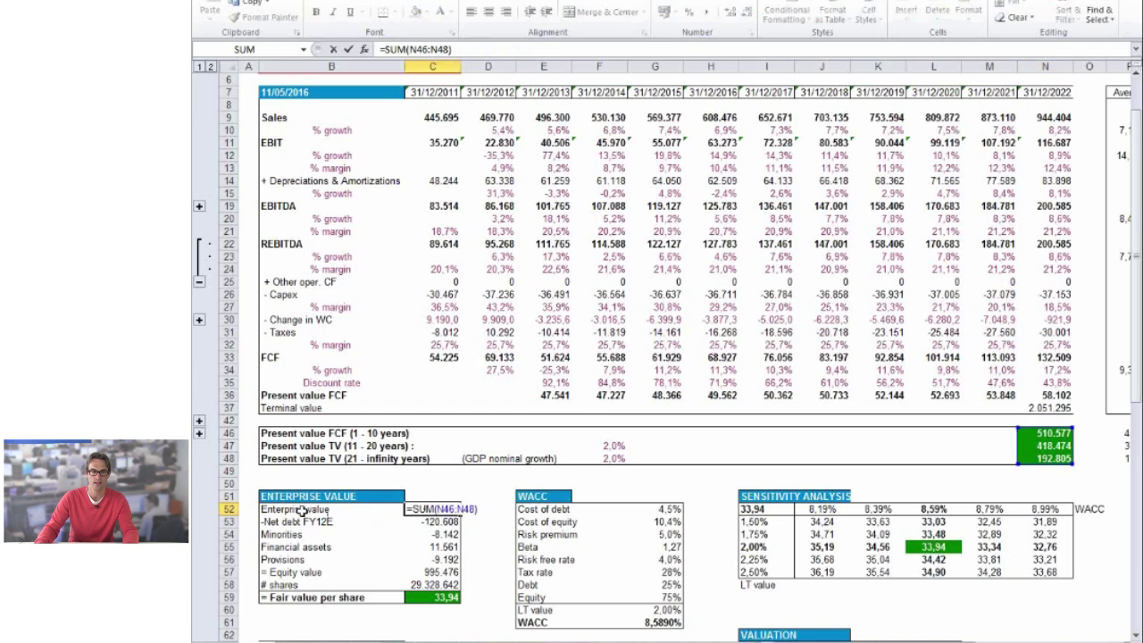
{"action": "key", "text": "Escape"}
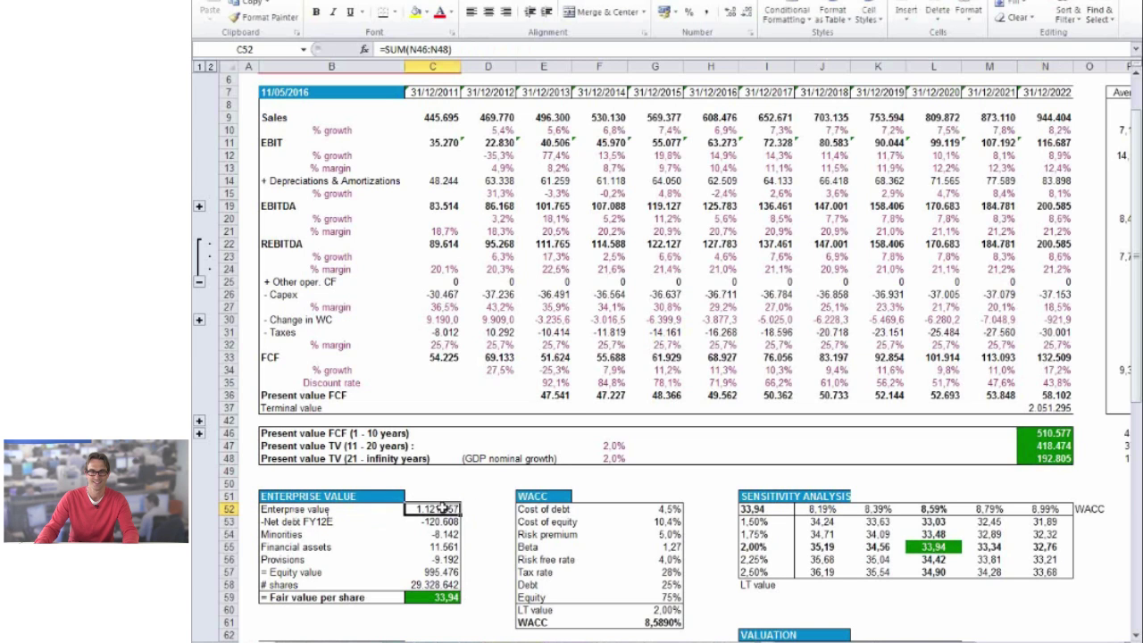
{"action": "key", "text": "F2"}
{"action": "key", "text": "Escape"}
- Highlight the three present values in N46:N48 and go through their formulas one at a time
{"action": "left_click_drag", "start_coordinate": [1059, 432], "coordinate": [1054, 458]}
{"action": "key", "text": "F2"}
{"action": "key", "text": "Escape"}
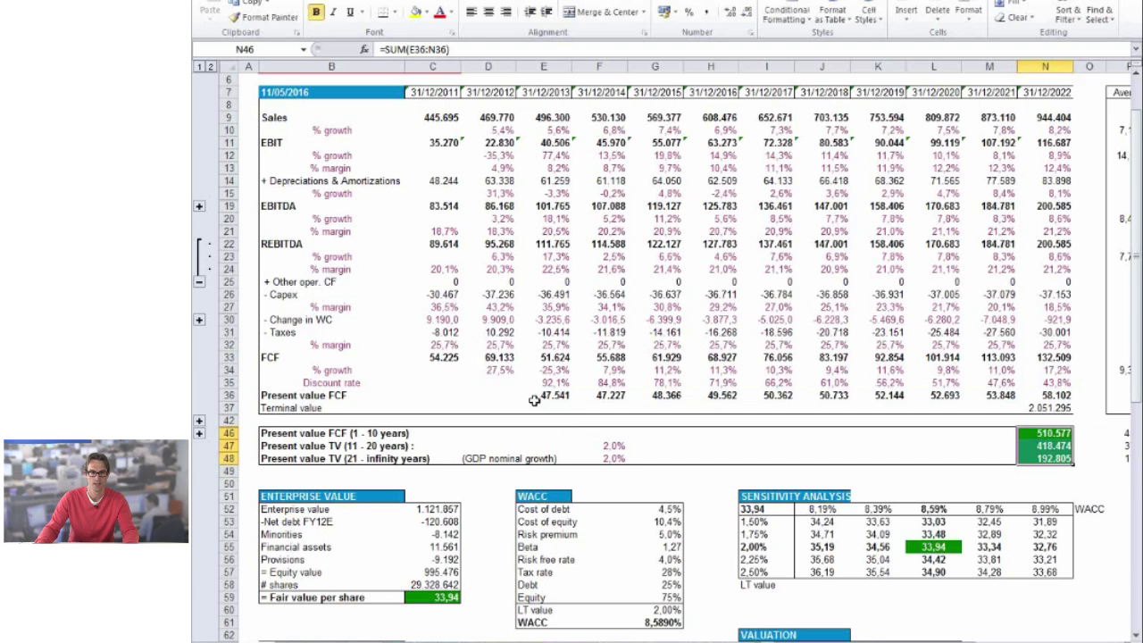
{"action": "key", "text": "F2"}
{"action": "key", "text": "Return"}
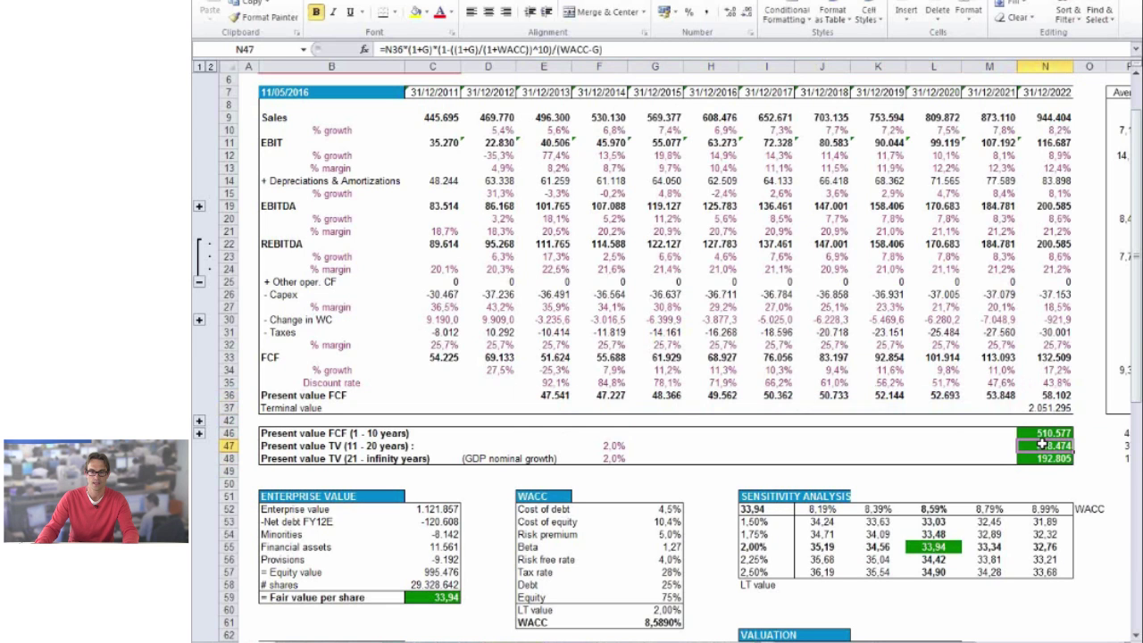
{"action": "key", "text": "Return"}
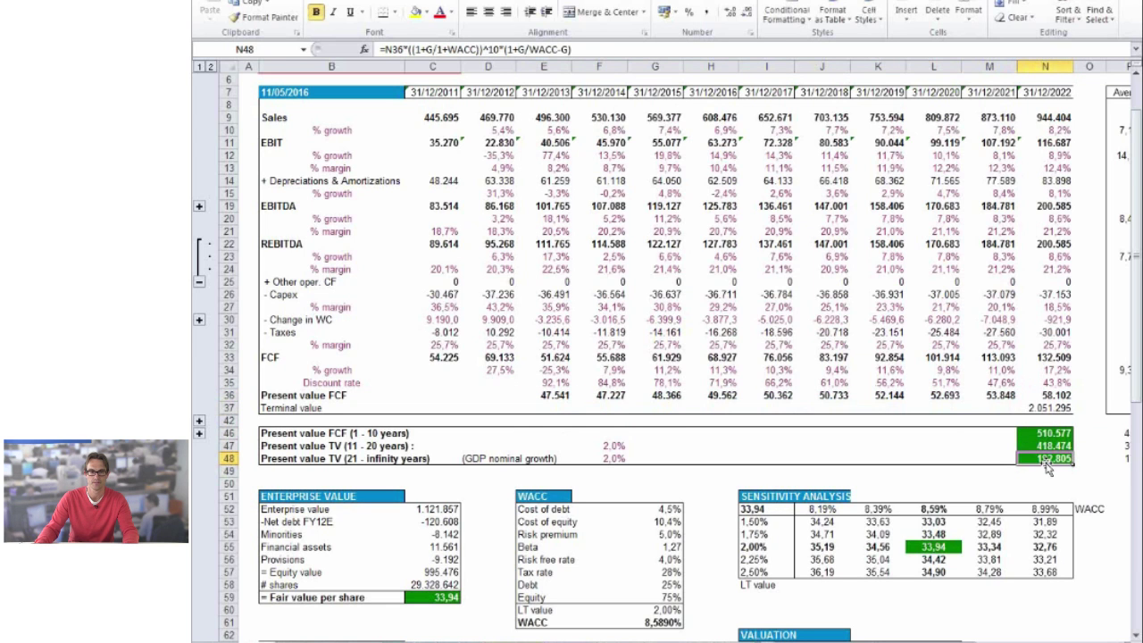
- Go through the Enterprise value table's formulas from Enterprise value in C52 to Fair value per share in C59
{"action": "left_click", "coordinate": [438, 509]}
{"action": "left_click", "coordinate": [440, 521]}
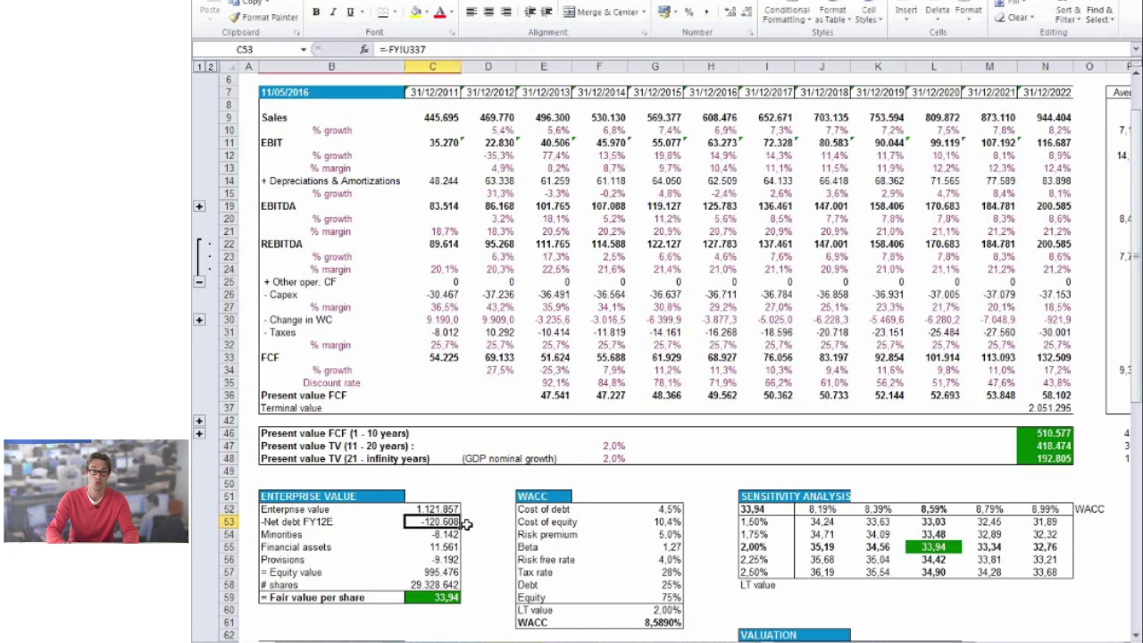
{"action": "key", "text": "Down"}
{"action": "key", "text": "Down"}
{"action": "key", "text": "Down"}
{"action": "key", "text": "Down"}
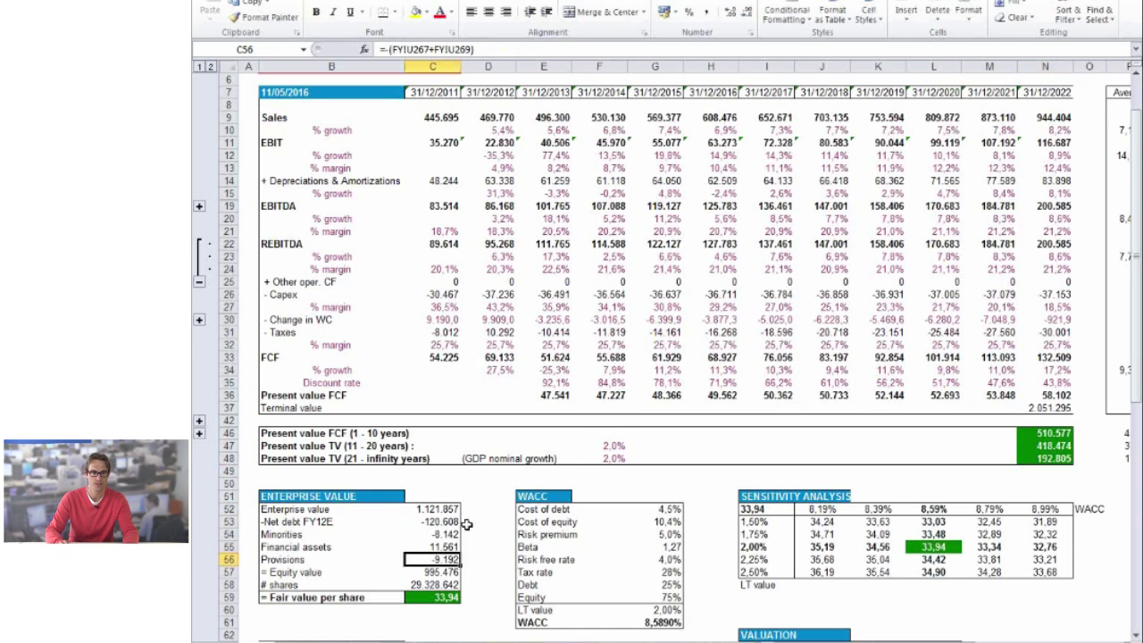
{"action": "key", "text": "Down"}
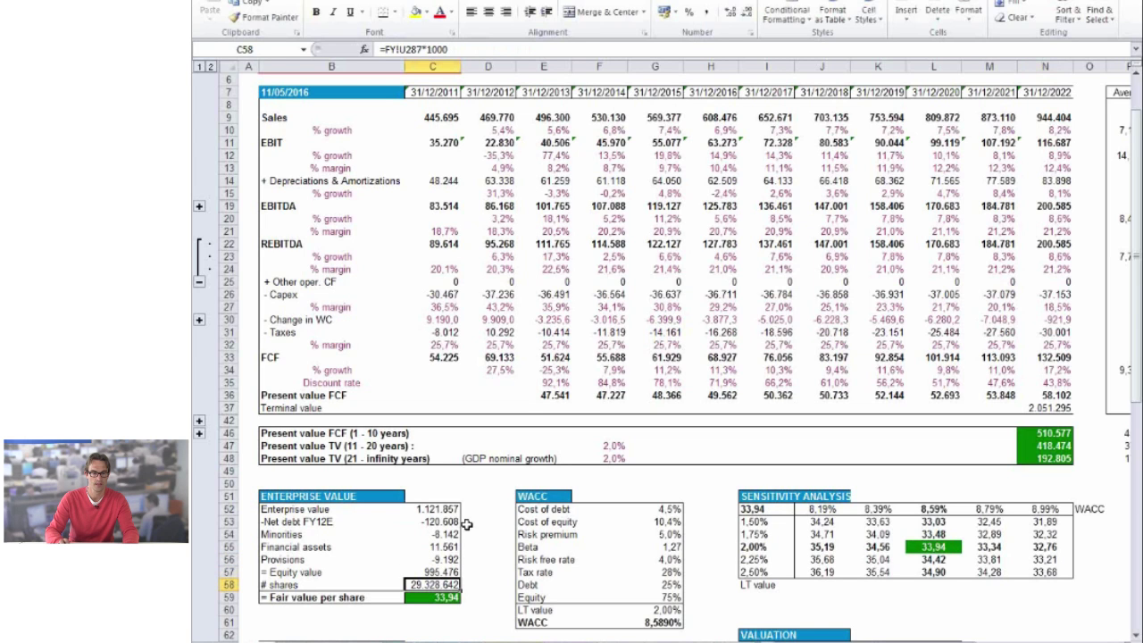
{"action": "key", "text": "Down"}
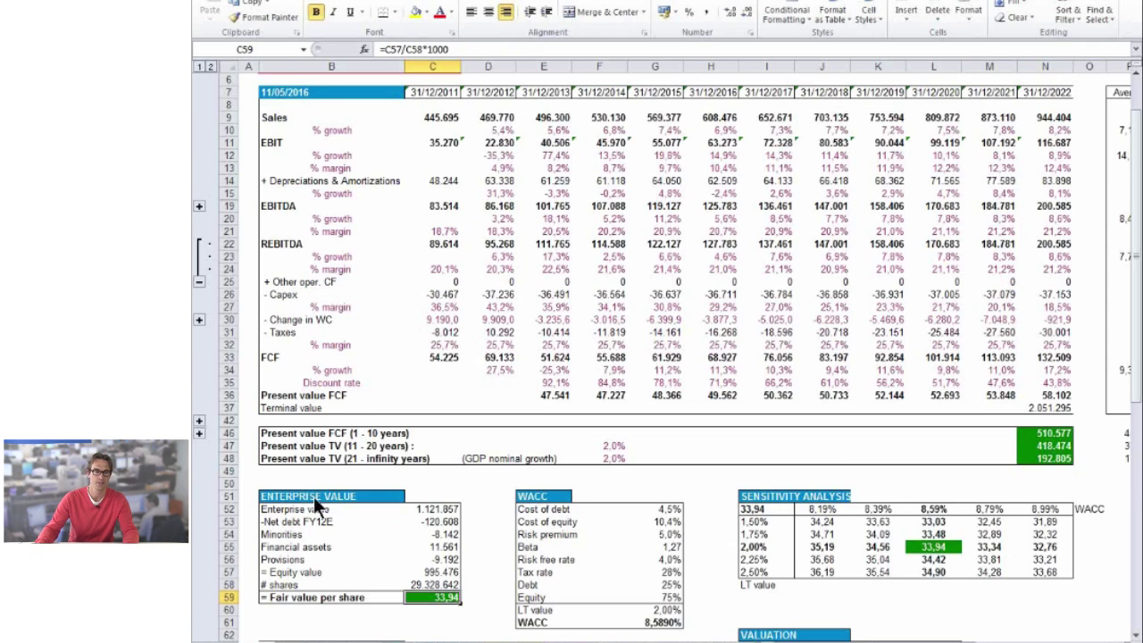
- Review the DCF sheet from its first row down to the Enterprise value and WACC tables
{"action": "scroll", "coordinate": [500, 279], "scroll_direction": "up", "scroll_amount": 2}
{"action": "left_click", "coordinate": [435, 82]}
{"action": "scroll", "coordinate": [442, 107], "scroll_direction": "down", "scroll_amount": 4}
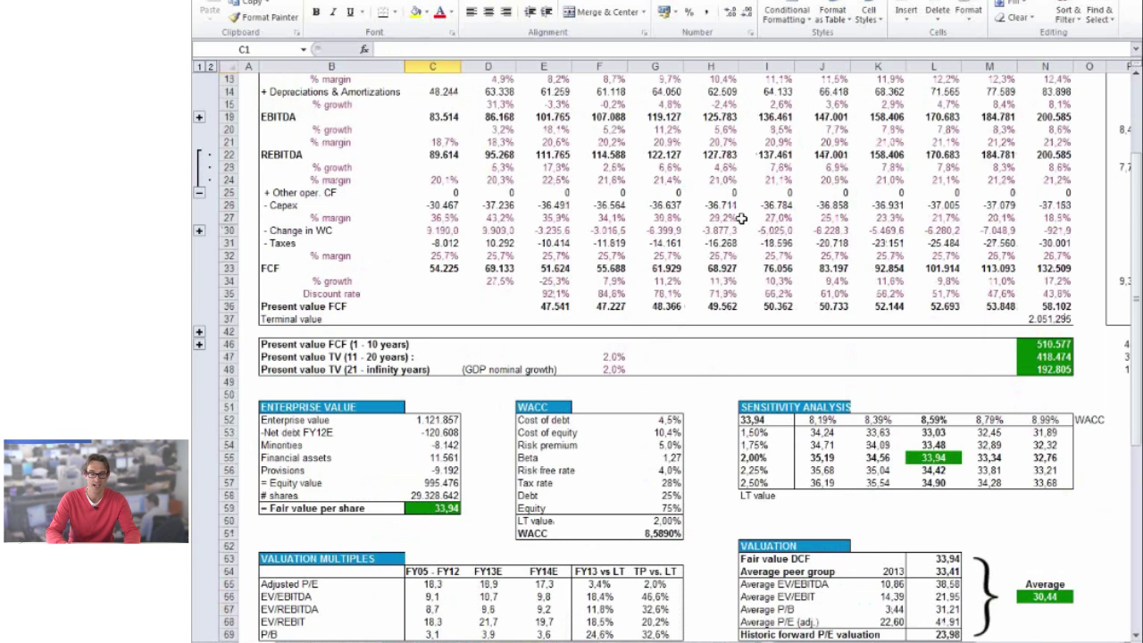
{"action": "scroll", "coordinate": [620, 438], "scroll_direction": "up", "scroll_amount": 2, "text": "ctrl"}
{"action": "left_click_drag", "start_coordinate": [604, 395], "coordinate": [259, 346]}
{"action": "scroll", "coordinate": [259, 347], "scroll_direction": "down", "scroll_amount": 1}
- Set the Cost of debt in the WACC table to 9%, and raise it to 10%
{"action": "left_click", "coordinate": [803, 396]}
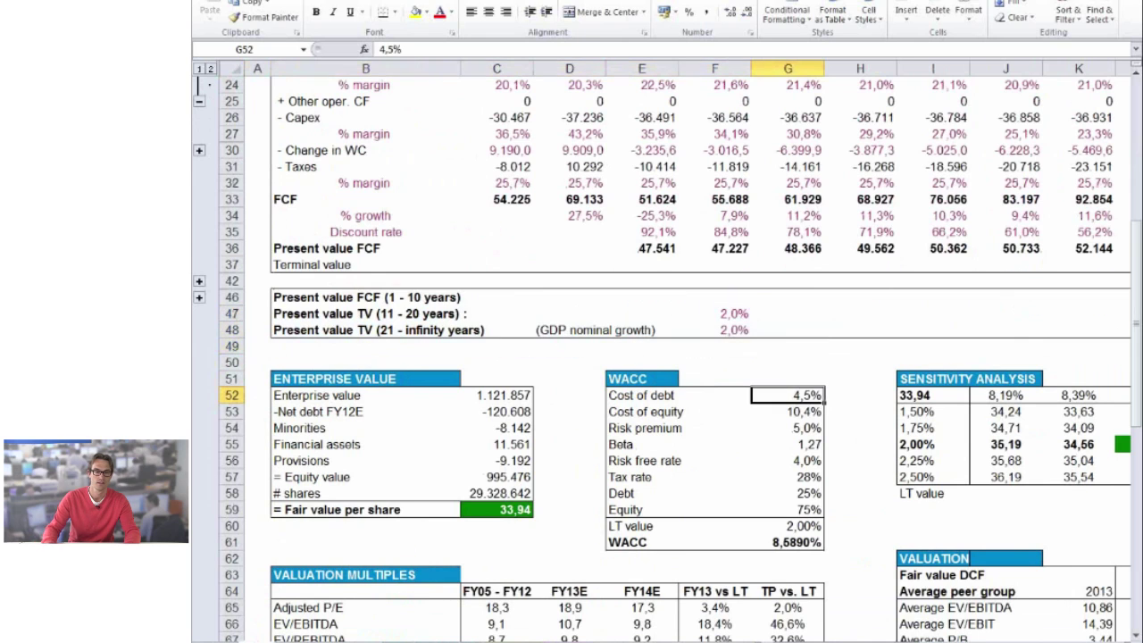
{"action": "type", "text": "9"}
{"action": "key", "text": "Return"}
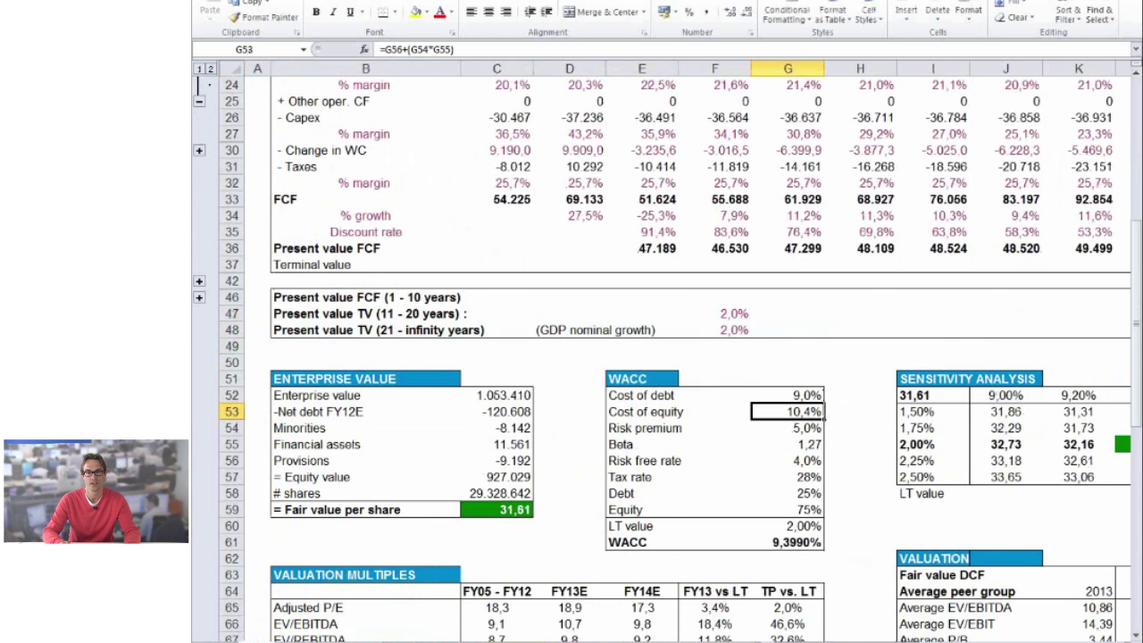
{"action": "key", "text": "Up"}
{"action": "type", "text": "10"}
{"action": "key", "text": "Return"}
- Replace the linked Beta in the WACC table with a fixed value of 1
{"action": "key", "text": "Return"}
{"action": "key", "text": "Down"}
{"action": "key", "text": "Down"}
{"action": "key", "text": "Down"}
{"action": "key", "text": "Down"}
{"action": "key", "text": "Down"}
{"action": "key", "text": "Up"}
{"action": "key", "text": "Up"}
{"action": "key", "text": "Up"}
{"action": "key", "text": "Up"}
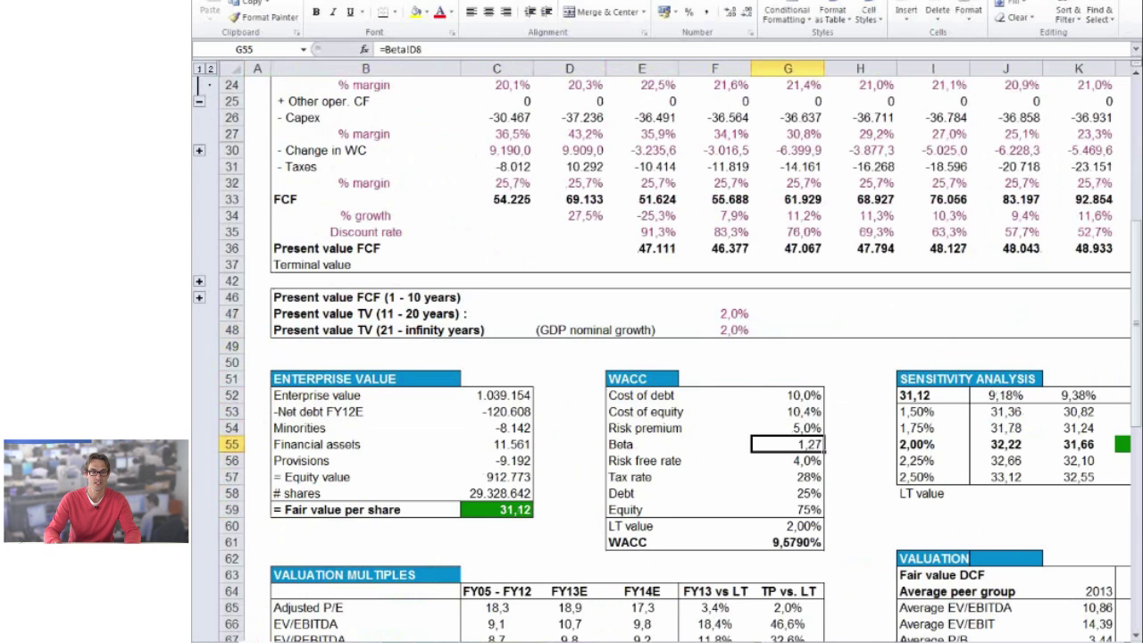
{"action": "type", "text": "1"}
{"action": "key", "text": "Return"}
- Set the Risk premium in the WACC table to 8%
{"action": "key", "text": "Up"}
{"action": "key", "text": "Up"}
{"action": "type", "text": "8"}
{"action": "key", "text": "Return"}
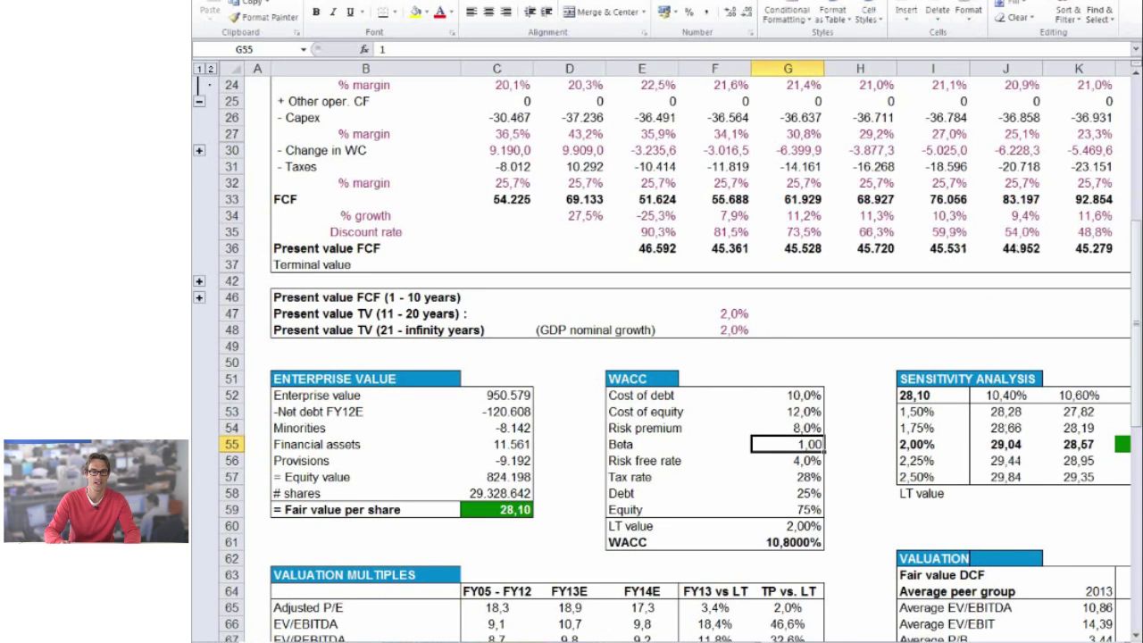
- Go down the remaining WACC inputs and inspect the WACC formula in G61
{"action": "key", "text": "Down"}
{"action": "key", "text": "Down"}
{"action": "key", "text": "Down"}
{"action": "key", "text": "Down"}
{"action": "key", "text": "Down"}
{"action": "key", "text": "Down"}
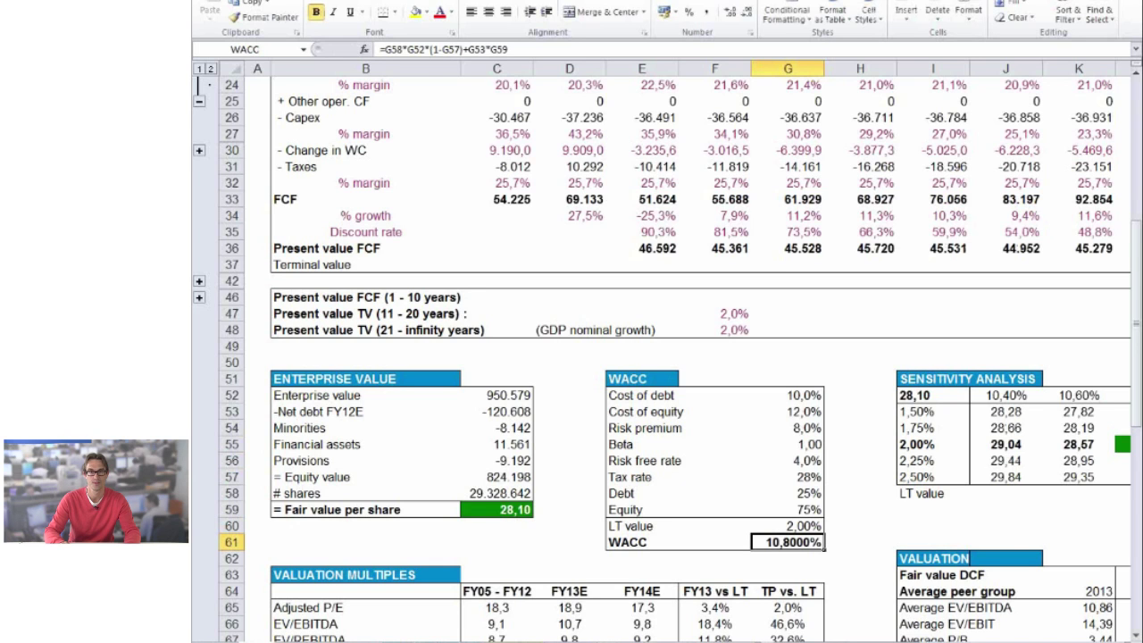
- Undo the Risk premium and Beta changes in the WACC table, along with the last Cost of debt increase
{"action": "key", "text": "ctrl+z"}
{"action": "key", "text": "ctrl+z"}
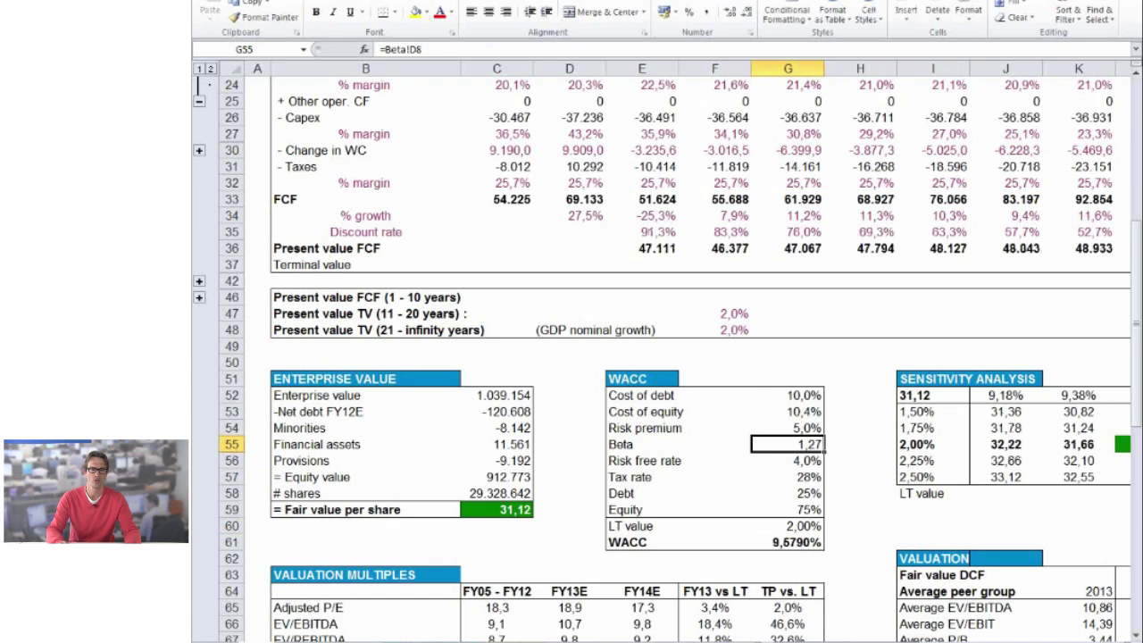
{"action": "key", "text": "ctrl+z"}
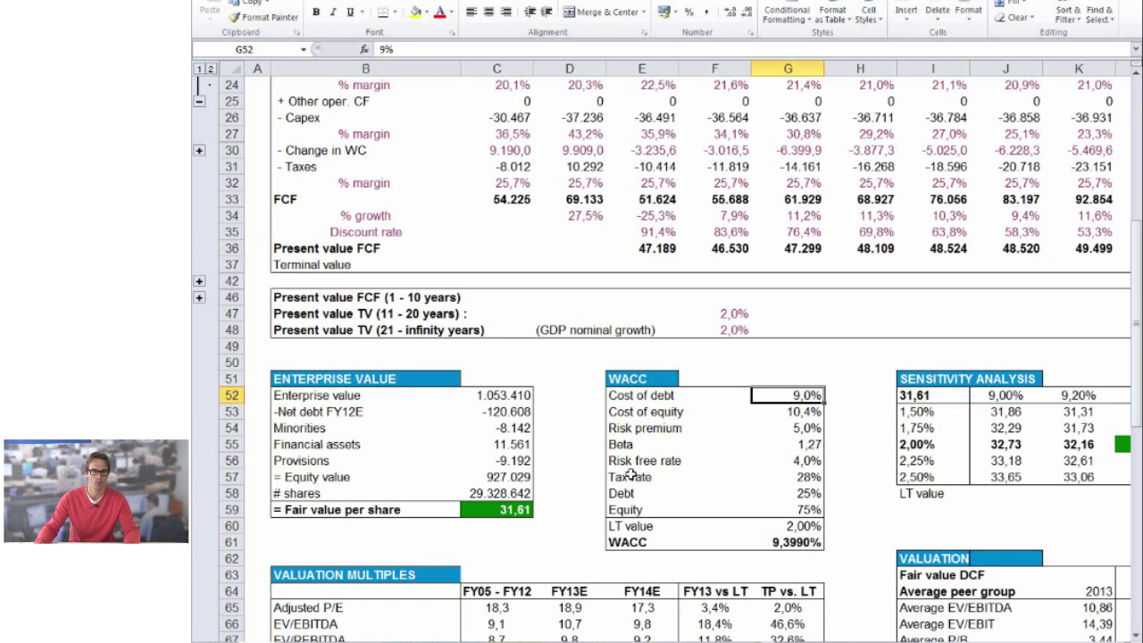
- Highlight the Enterprise Value table, the WACC table and FCF cells D33:E33, and return to the Enterprise Value table to review the fair value build-up
{"action": "left_click_drag", "start_coordinate": [516, 511], "coordinate": [382, 408]}
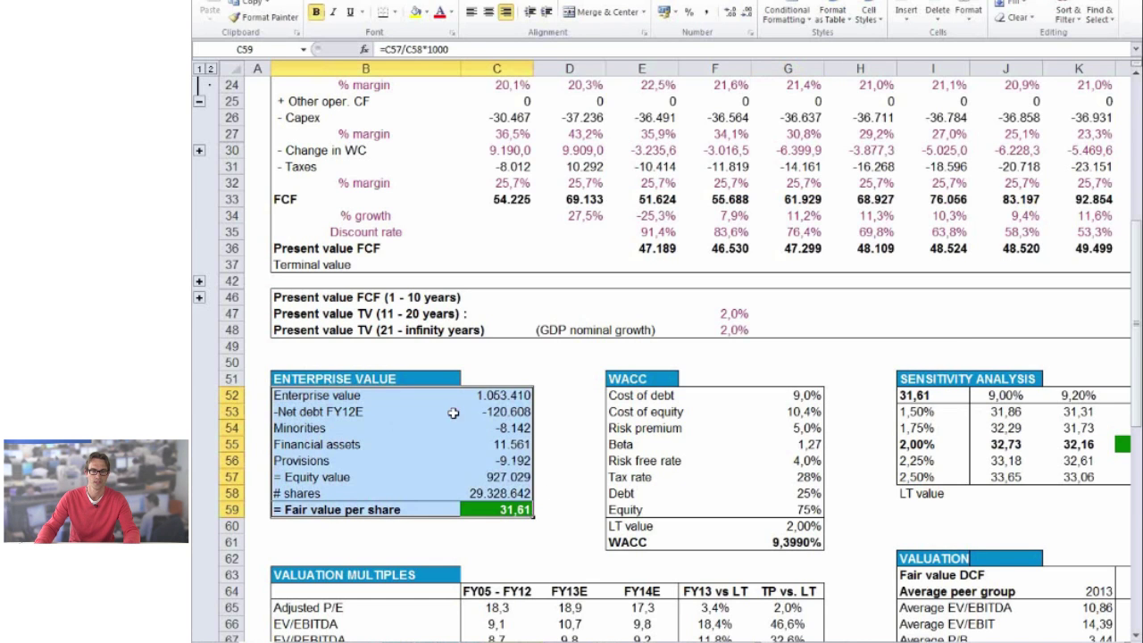
{"action": "left_click_drag", "start_coordinate": [811, 541], "coordinate": [634, 379]}
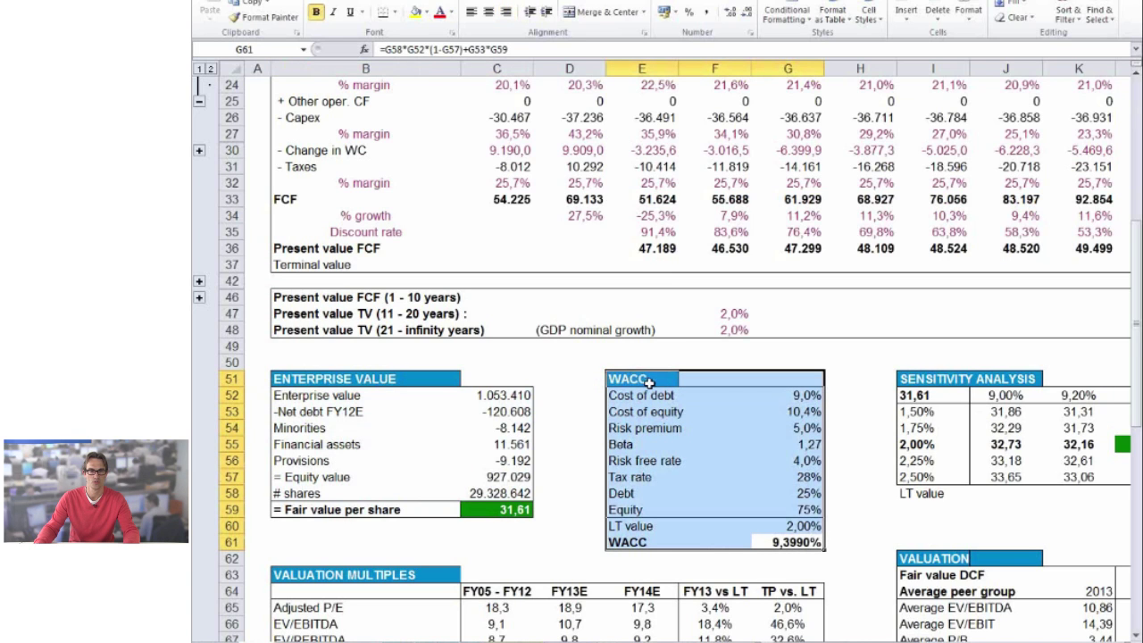
{"action": "left_click_drag", "start_coordinate": [546, 197], "coordinate": [672, 198]}
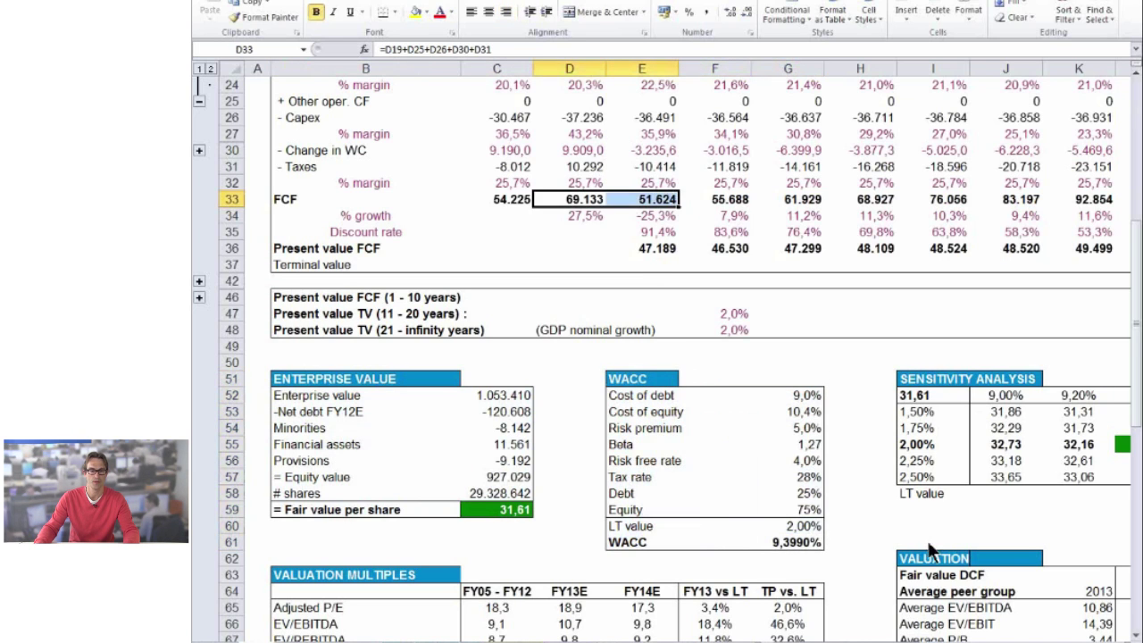
{"action": "left_click_drag", "start_coordinate": [508, 509], "coordinate": [344, 381]}
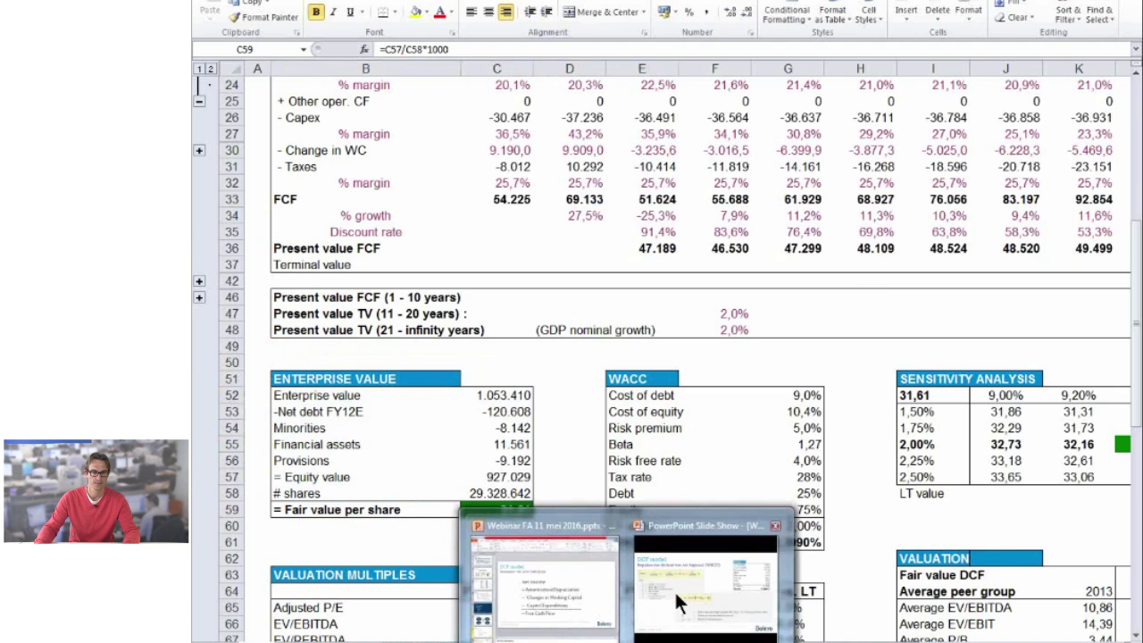
- Switch to the running PowerPoint slide show and advance from the WACC slide to the slide on determining beta
{"action": "left_click", "coordinate": [634, 586]}
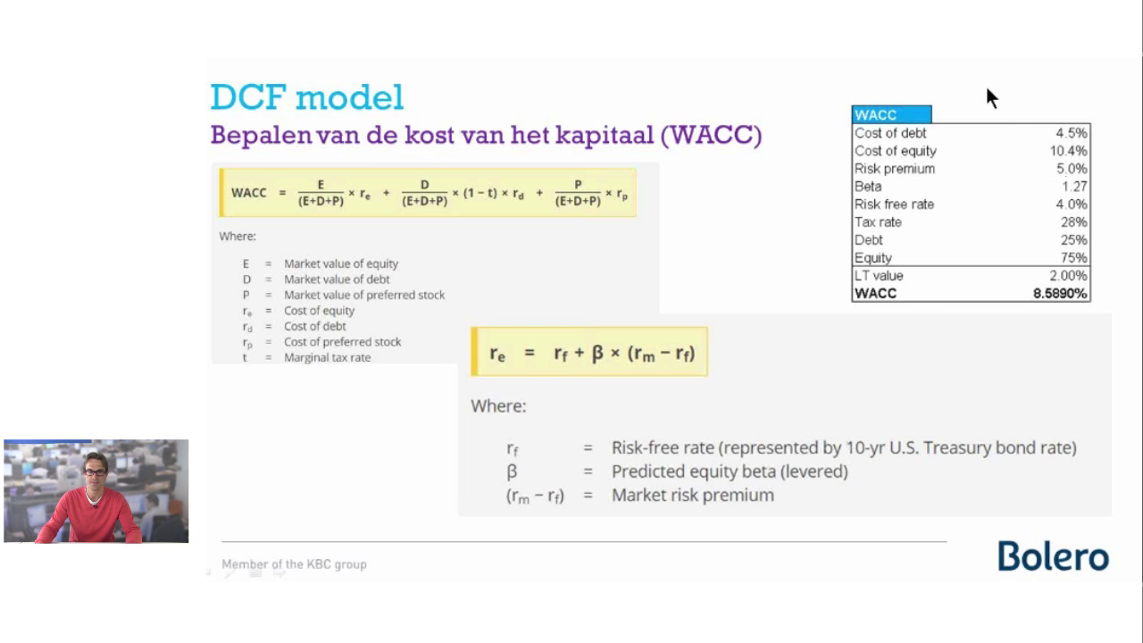
{"action": "left_click", "coordinate": [767, 145]}
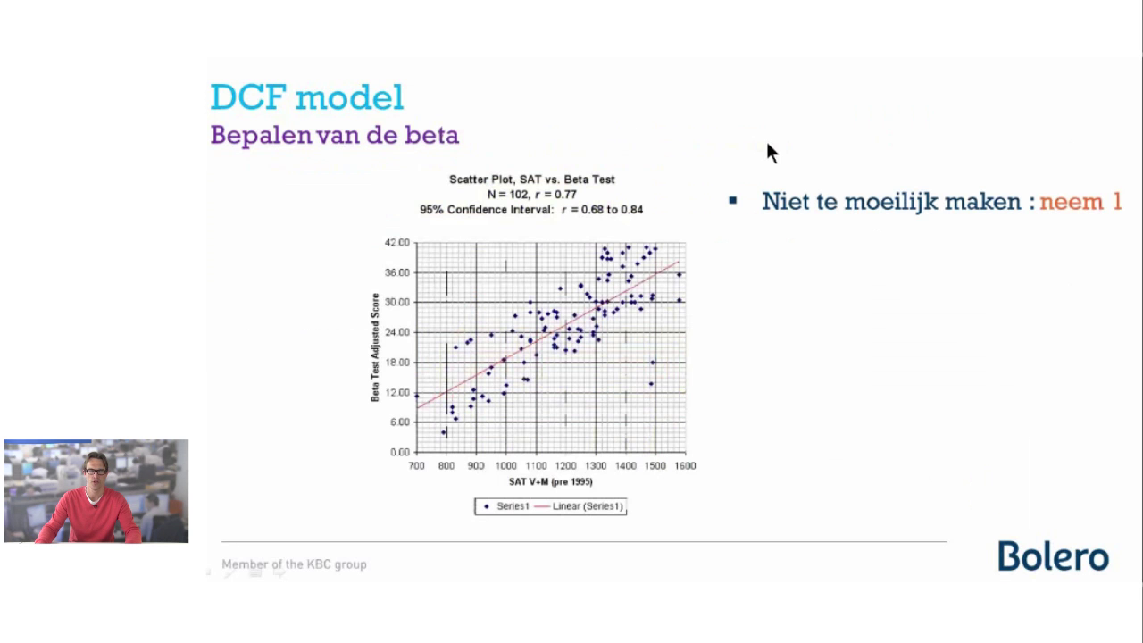